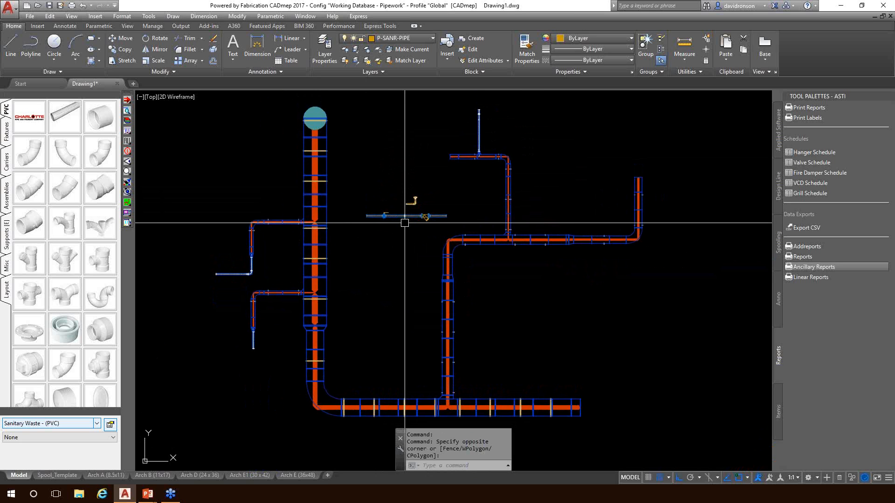
Open the fabrication database, display the ancillaries list for fittings, and maximize the window
{"action": "scroll", "coordinate": [404, 225], "scroll_direction": "up", "scroll_amount": 2}
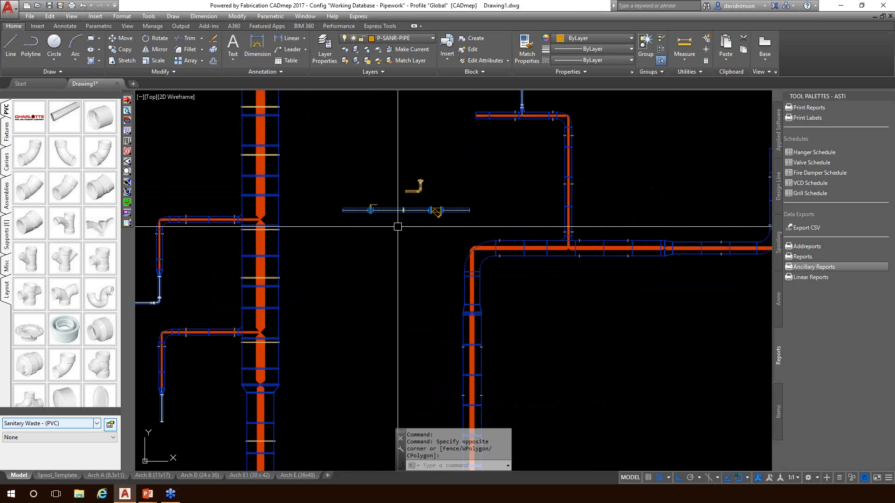
{"action": "scroll", "coordinate": [402, 207], "scroll_direction": "up", "scroll_amount": 5}
{"action": "scroll", "coordinate": [408, 234], "scroll_direction": "down", "scroll_amount": 8}
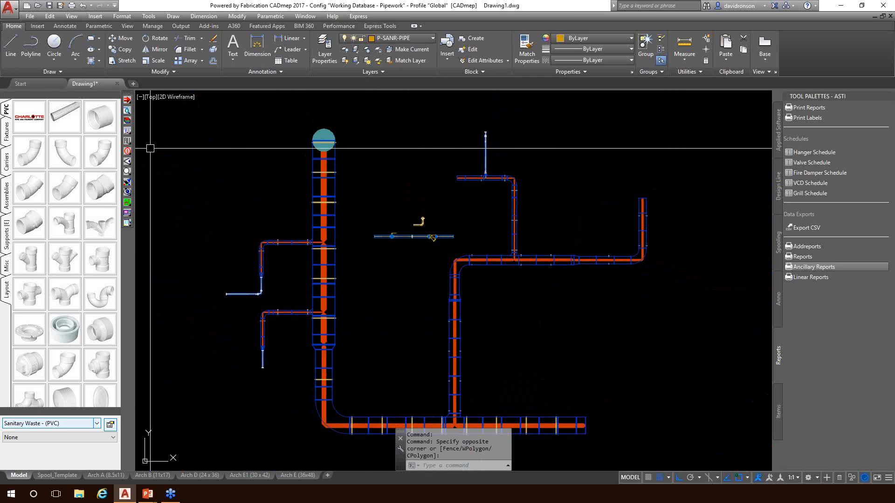
{"action": "left_click", "coordinate": [127, 132]}
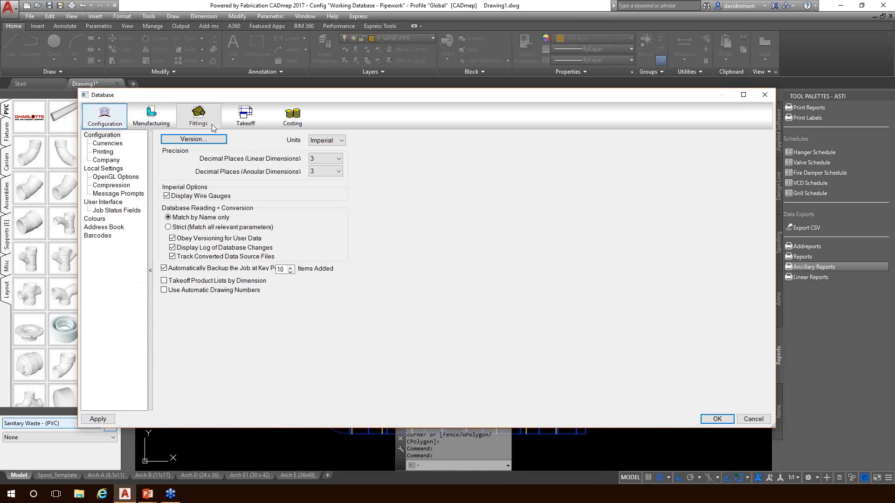
{"action": "left_click", "coordinate": [211, 126]}
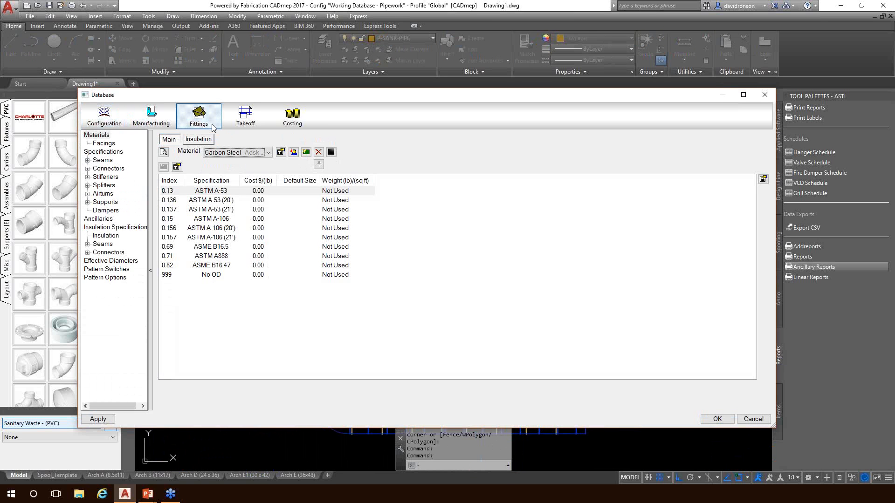
{"action": "left_click", "coordinate": [99, 219]}
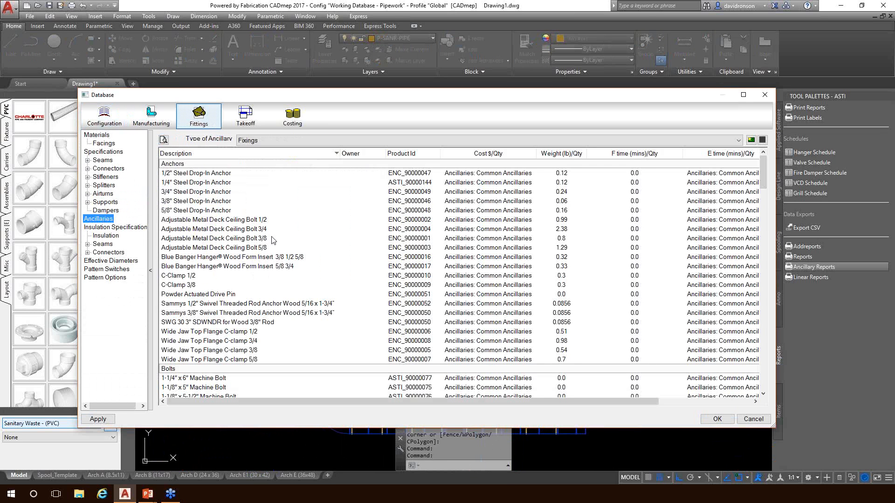
{"action": "double_click", "coordinate": [286, 100]}
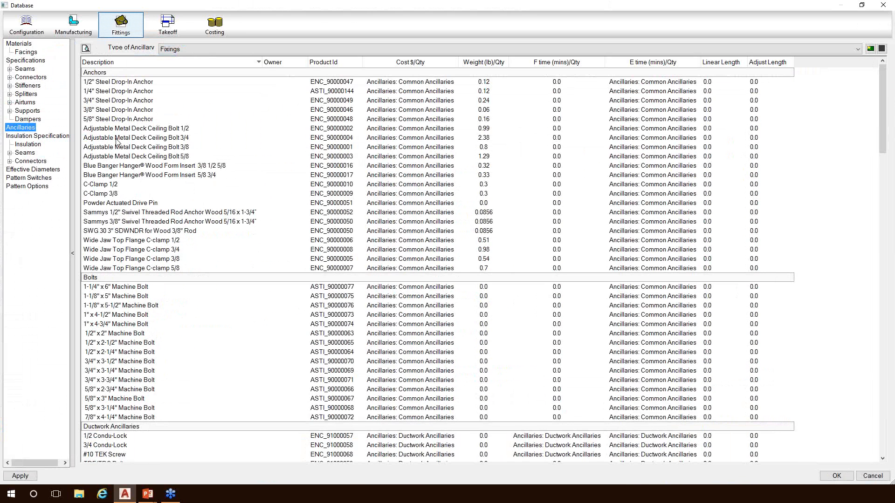
Open the 3/4" Steel Drop-In Anchor for editing and examine its description, product ID and cost fields
{"action": "left_click", "coordinate": [127, 104]}
{"action": "right_click", "coordinate": [129, 101]}
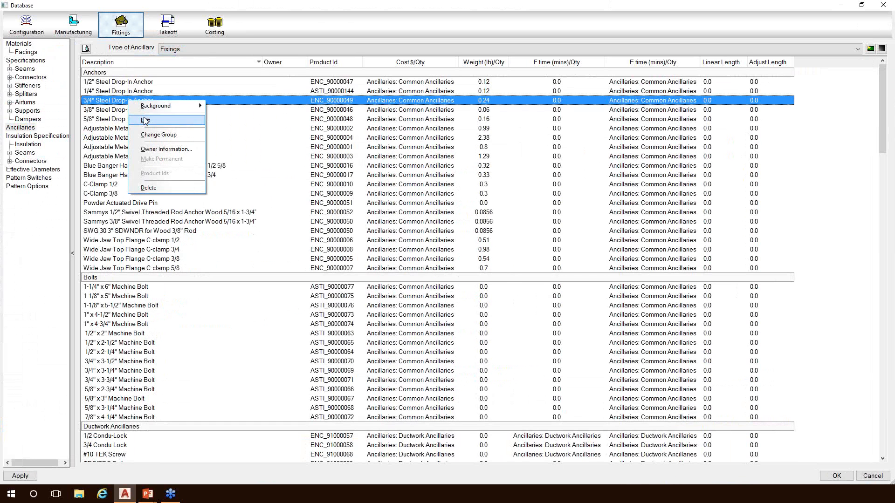
{"action": "left_click", "coordinate": [144, 119]}
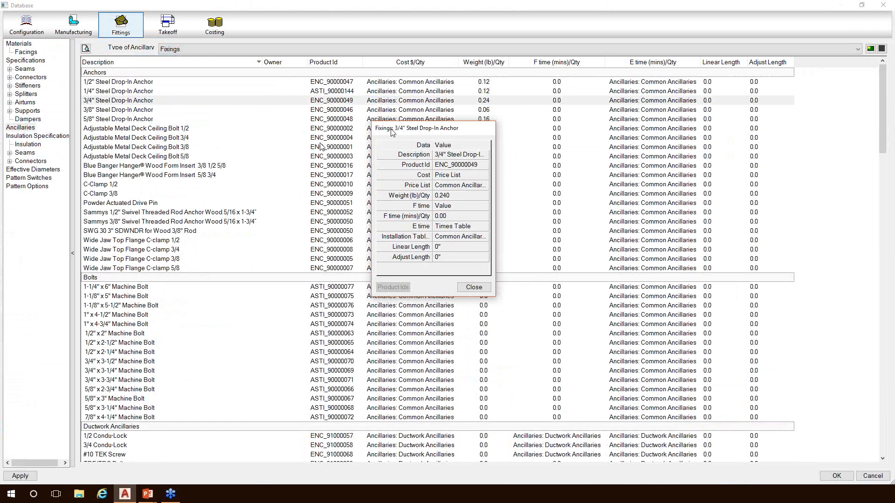
{"action": "left_click_drag", "start_coordinate": [405, 127], "coordinate": [237, 149]}
{"action": "left_click", "coordinate": [288, 172]}
{"action": "left_click", "coordinate": [288, 172]}
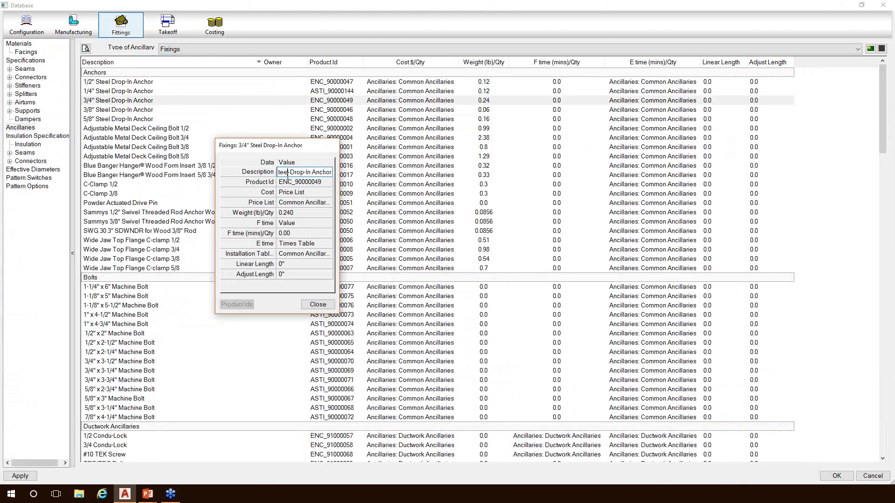
{"action": "left_click", "coordinate": [322, 182]}
{"action": "left_click", "coordinate": [310, 186]}
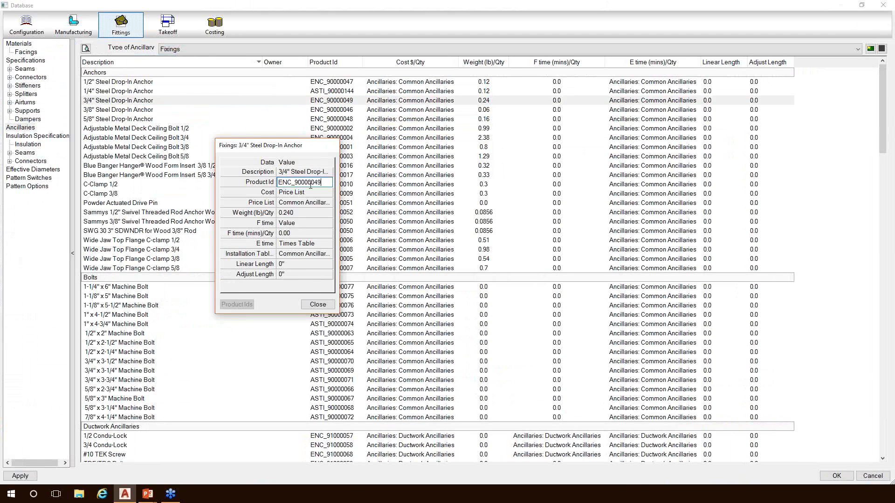
{"action": "left_click", "coordinate": [313, 193]}
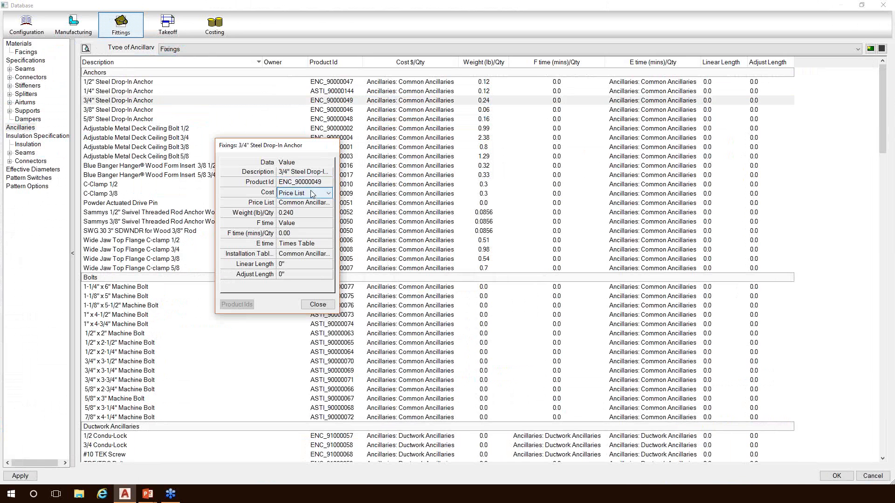
{"action": "left_click", "coordinate": [322, 182]}
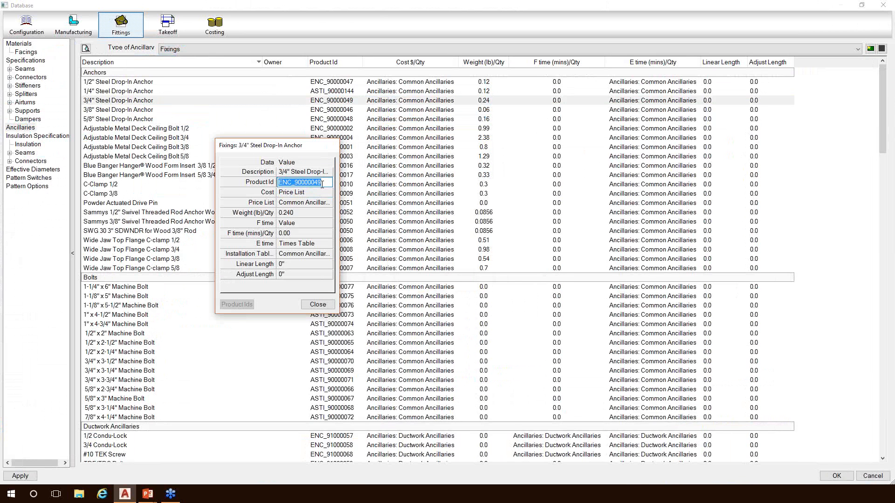
Set the anchor's cost source to Value with a cost of 1 per quantity
{"action": "left_click", "coordinate": [319, 197]}
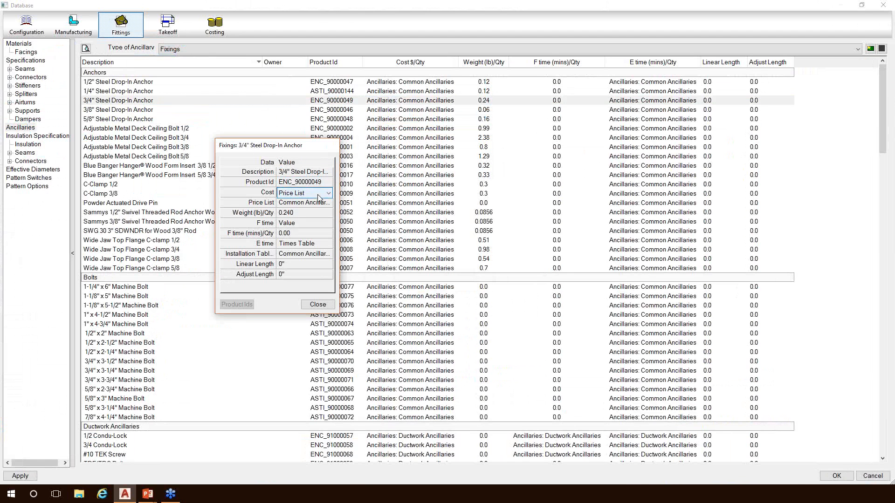
{"action": "left_click", "coordinate": [326, 193]}
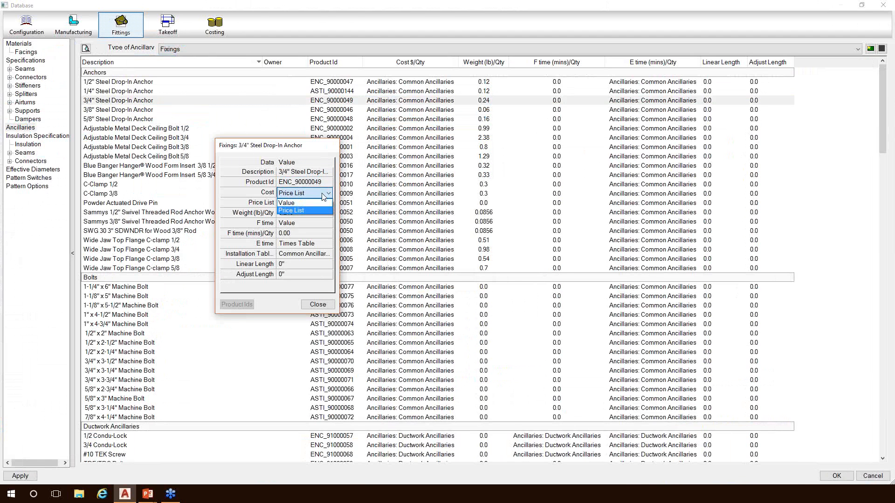
{"action": "left_click", "coordinate": [324, 203]}
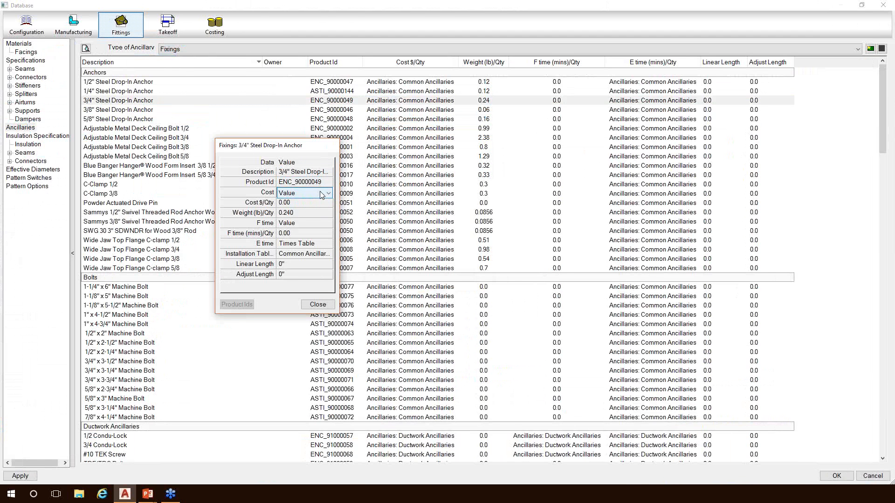
{"action": "left_click", "coordinate": [312, 202]}
{"action": "type", "text": "1"}
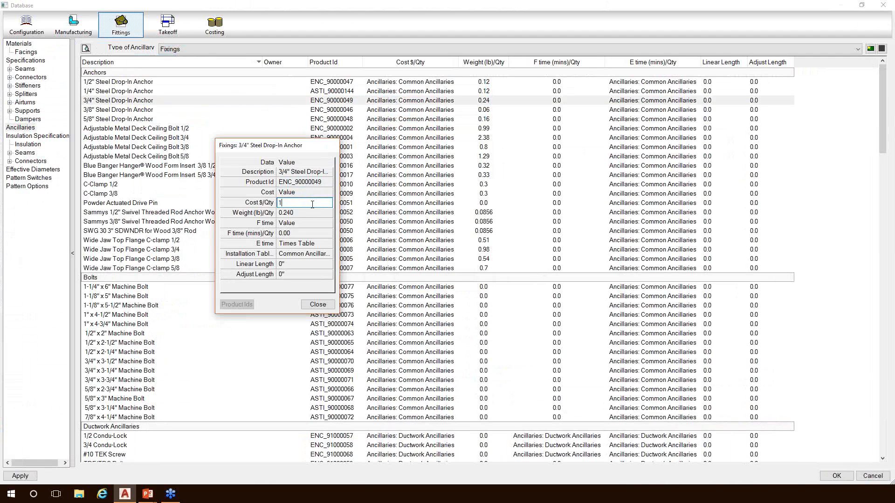
Return the anchor's cost source to Price List, check its F time field, and close its properties
{"action": "left_click", "coordinate": [317, 192]}
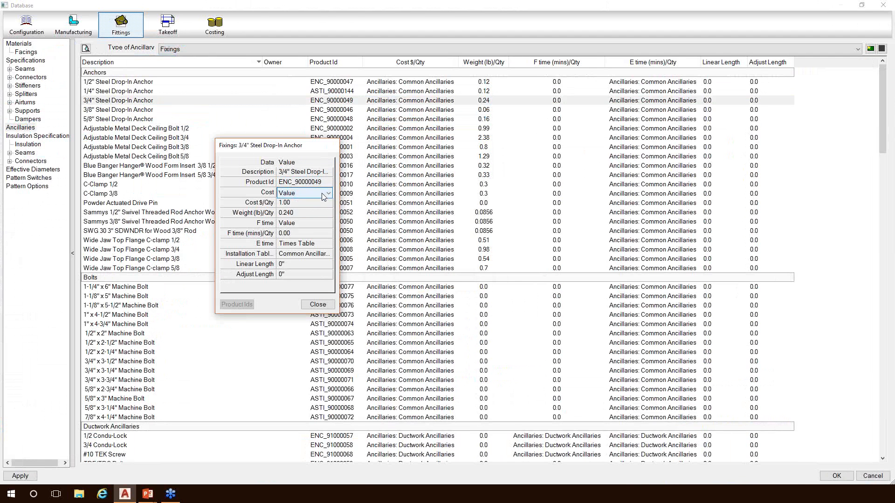
{"action": "left_click", "coordinate": [316, 193]}
{"action": "left_click", "coordinate": [317, 212]}
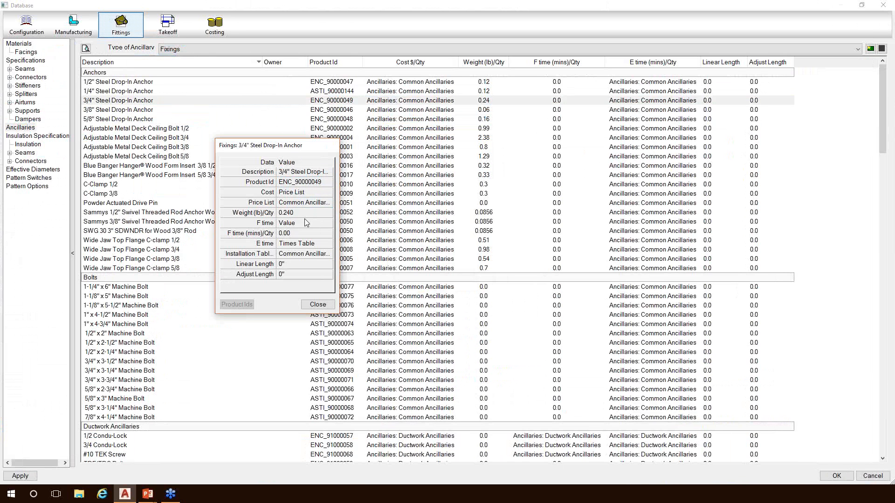
{"action": "left_click", "coordinate": [305, 223]}
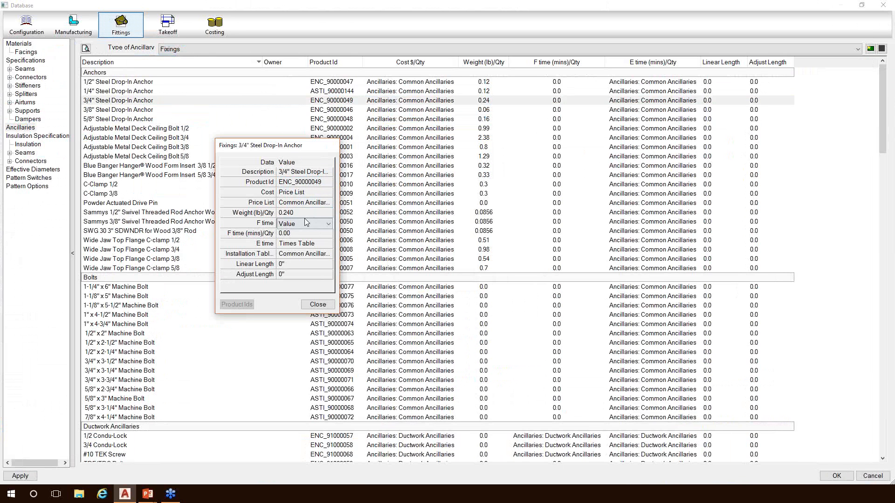
{"action": "left_click", "coordinate": [317, 304]}
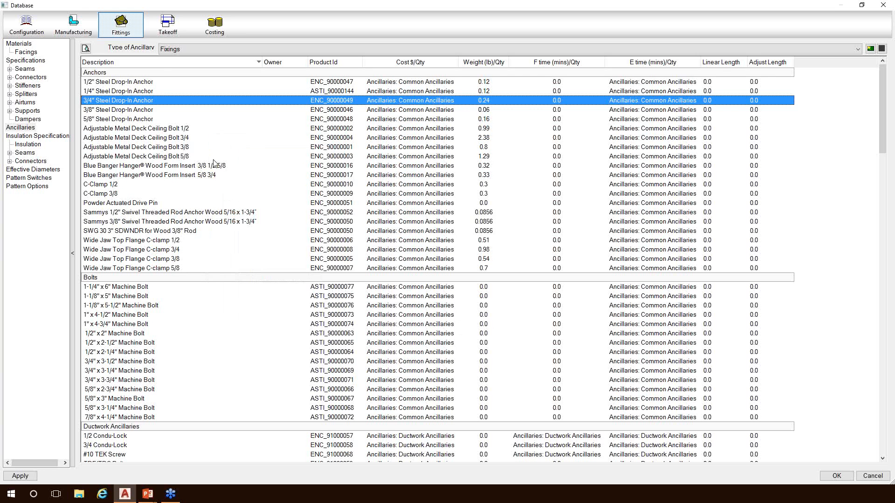
Expand the Seams, Connectors, Stiffeners, Splitters, Airturns and Supports categories under Specifications
{"action": "left_click", "coordinate": [9, 68]}
{"action": "left_click", "coordinate": [9, 94]}
{"action": "left_click", "coordinate": [10, 144]}
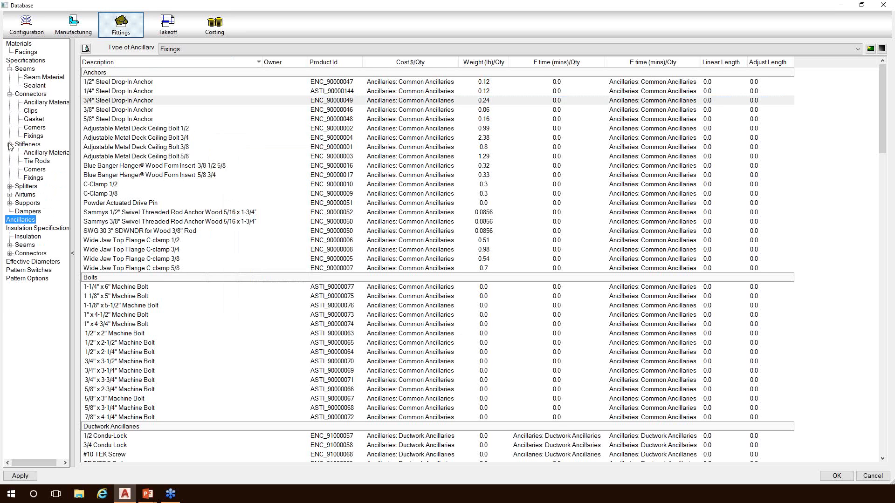
{"action": "left_click", "coordinate": [9, 186]}
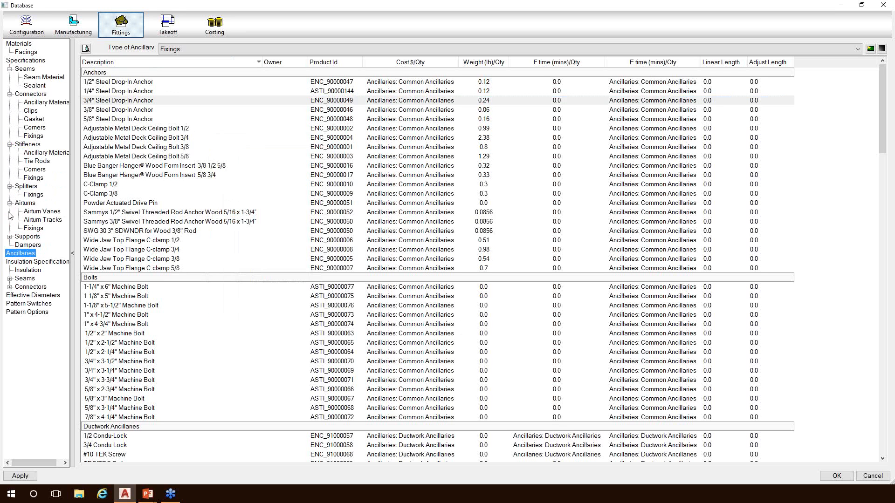
{"action": "left_click", "coordinate": [10, 236]}
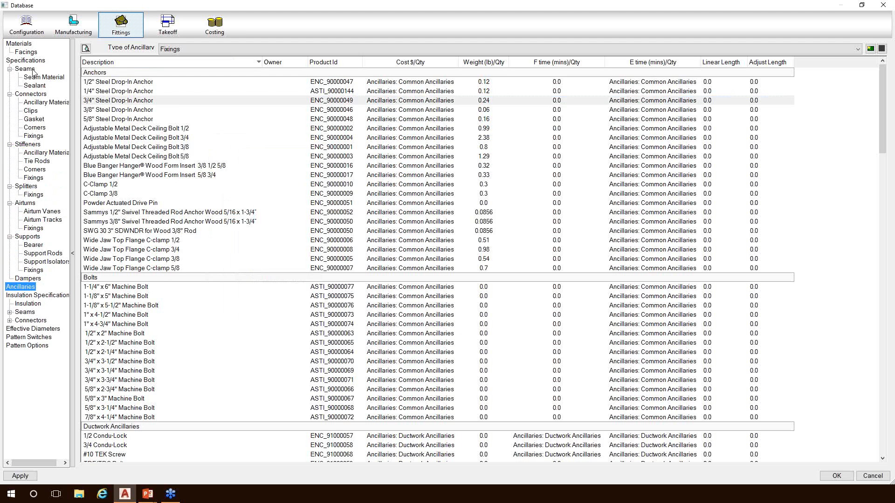
Look through the seams with their materials and sealants, and the connectors with their ancillary materials
{"action": "left_click", "coordinate": [33, 71]}
{"action": "left_click", "coordinate": [38, 78]}
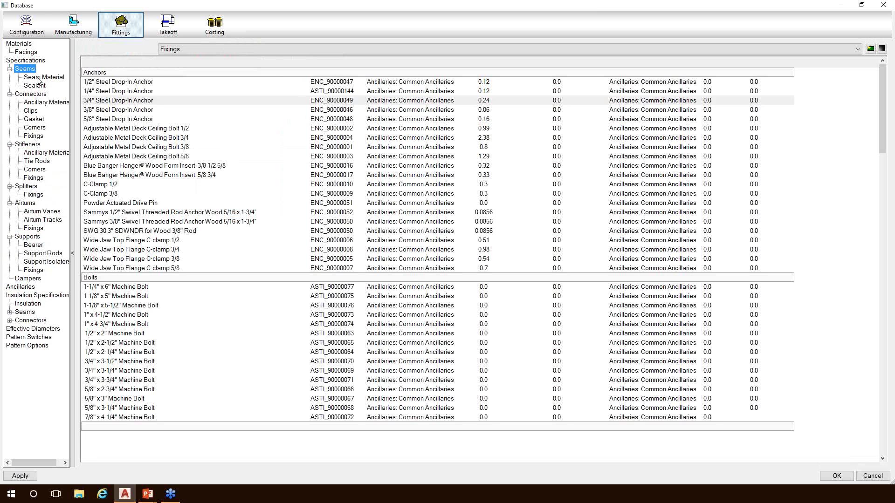
{"action": "left_click", "coordinate": [37, 86]}
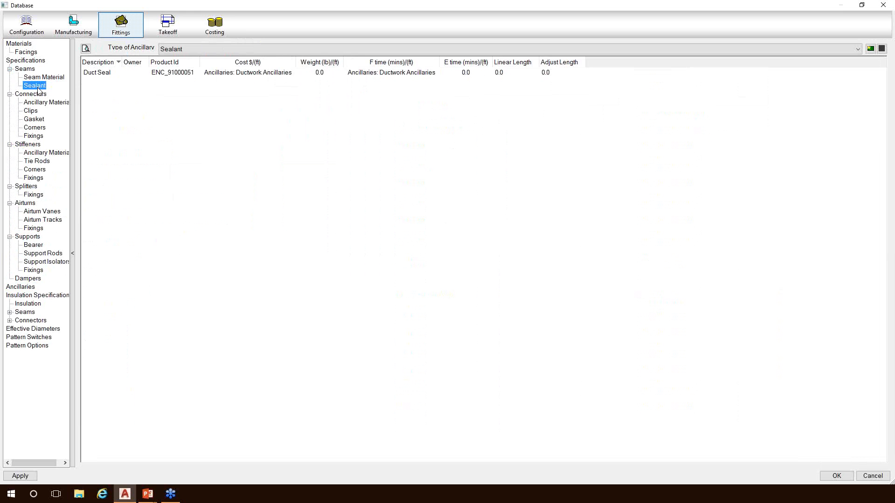
{"action": "left_click", "coordinate": [25, 70]}
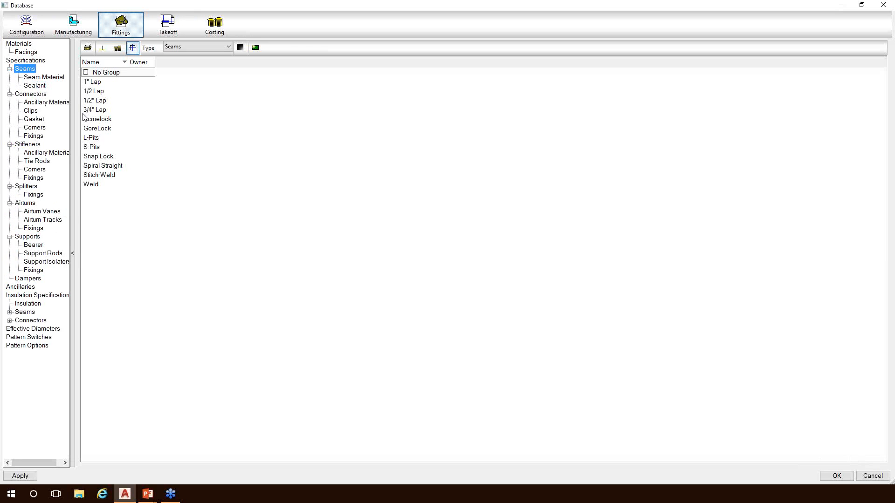
{"action": "left_click", "coordinate": [27, 103]}
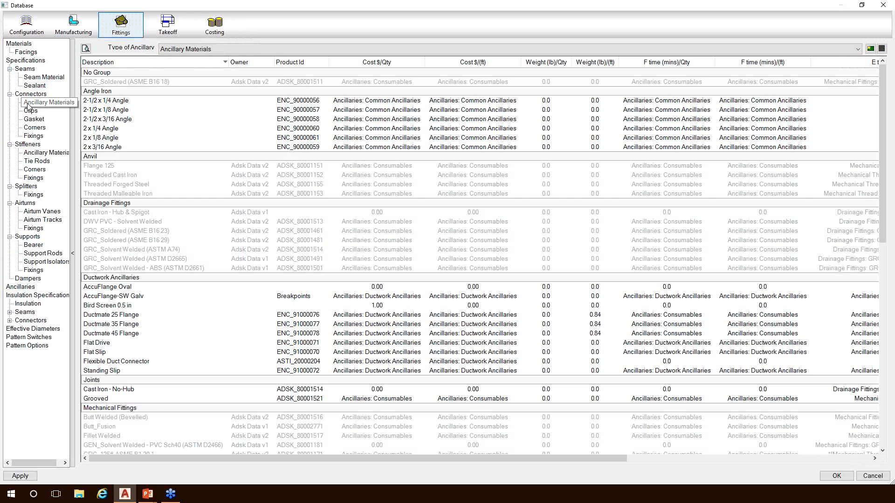
{"action": "left_click", "coordinate": [30, 94]}
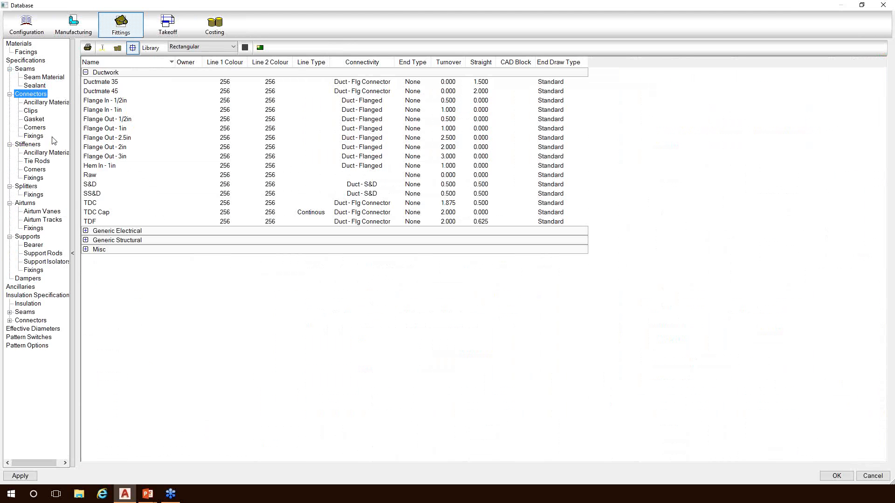
Examine the supports list and its bearer, support isolator and fixings ancillaries
{"action": "left_click", "coordinate": [35, 237]}
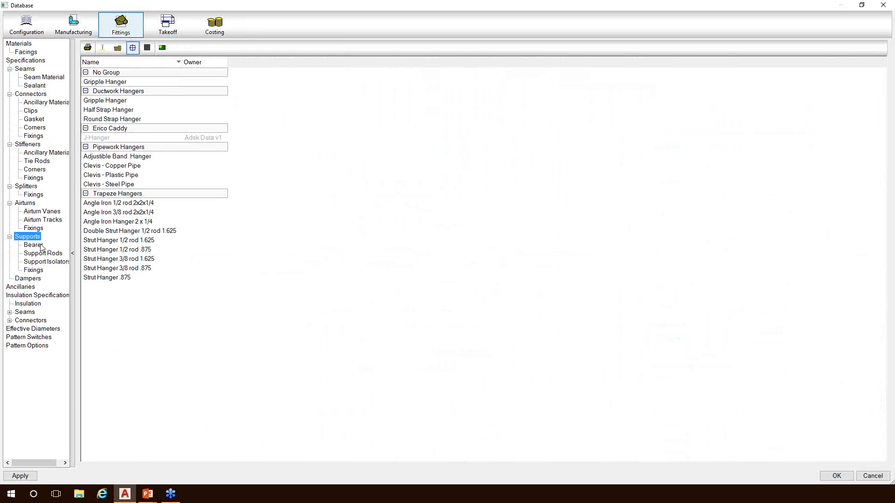
{"action": "left_click", "coordinate": [40, 245]}
{"action": "left_click", "coordinate": [41, 262]}
{"action": "left_click", "coordinate": [38, 270]}
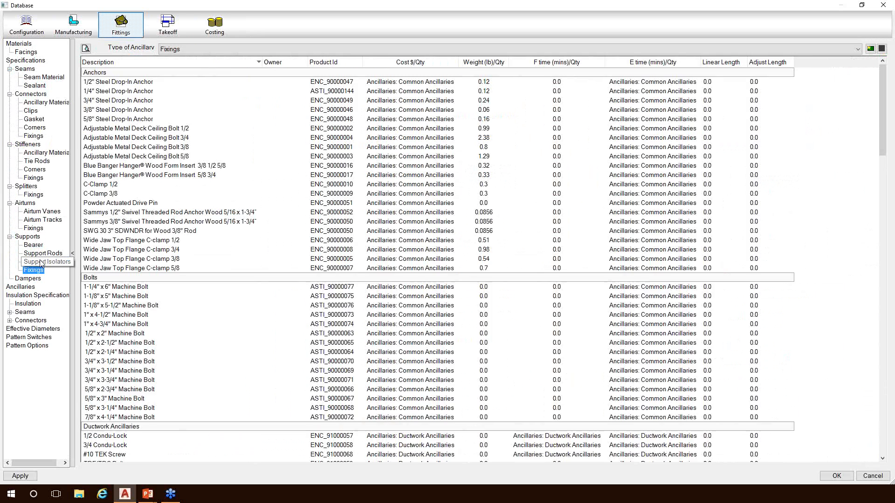
{"action": "left_click", "coordinate": [41, 261]}
{"action": "left_click", "coordinate": [34, 245]}
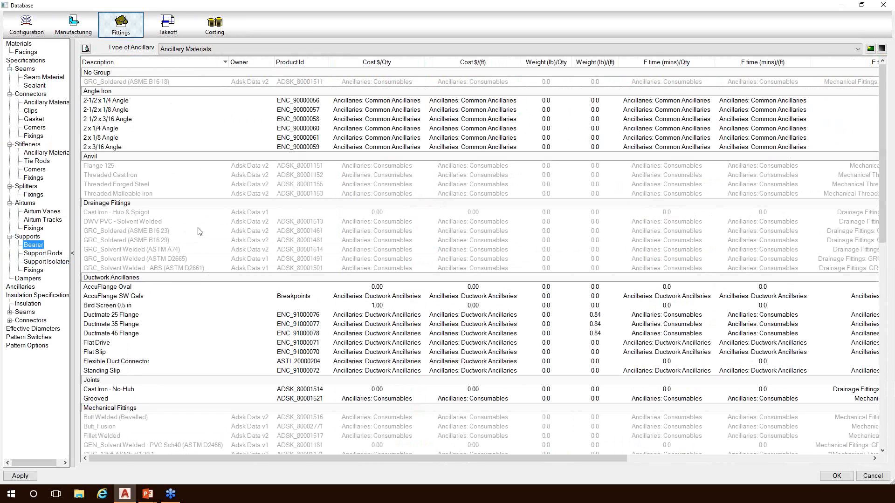
Show the ancillary assignments of the rectangular connectors, widen the Material (Slip) and Drive Material columns, and sort by drive material
{"action": "left_click", "coordinate": [845, 482]}
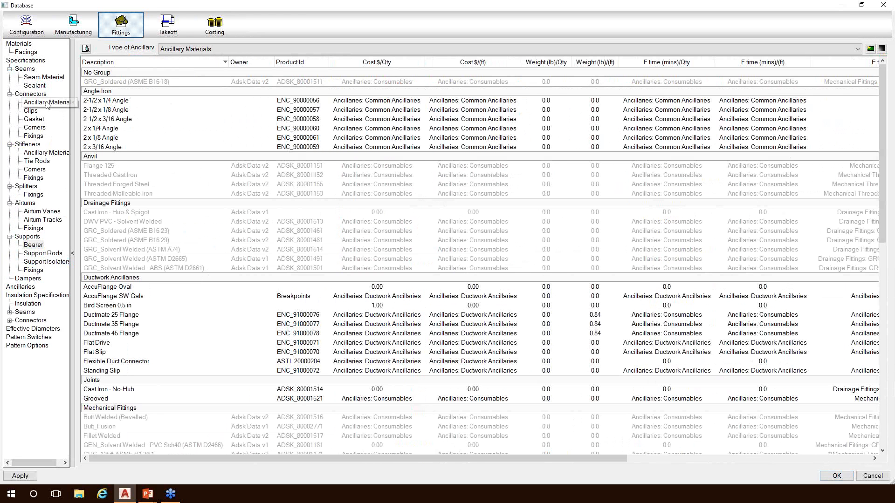
{"action": "left_click", "coordinate": [31, 94]}
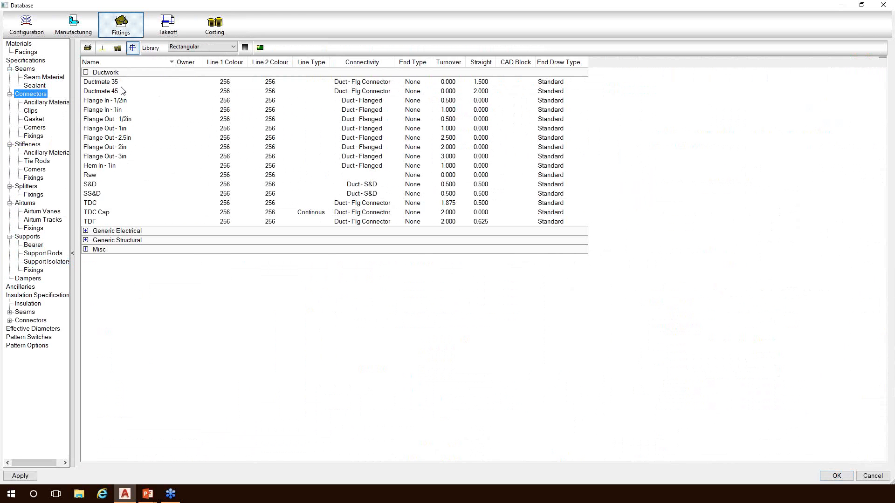
{"action": "left_click", "coordinate": [120, 52]}
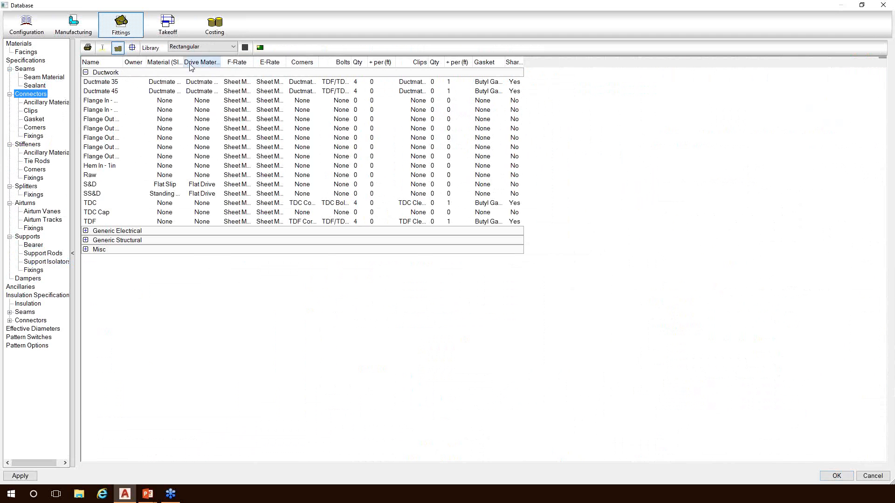
{"action": "left_click_drag", "start_coordinate": [182, 62], "coordinate": [290, 61]}
{"action": "left_click", "coordinate": [234, 62]}
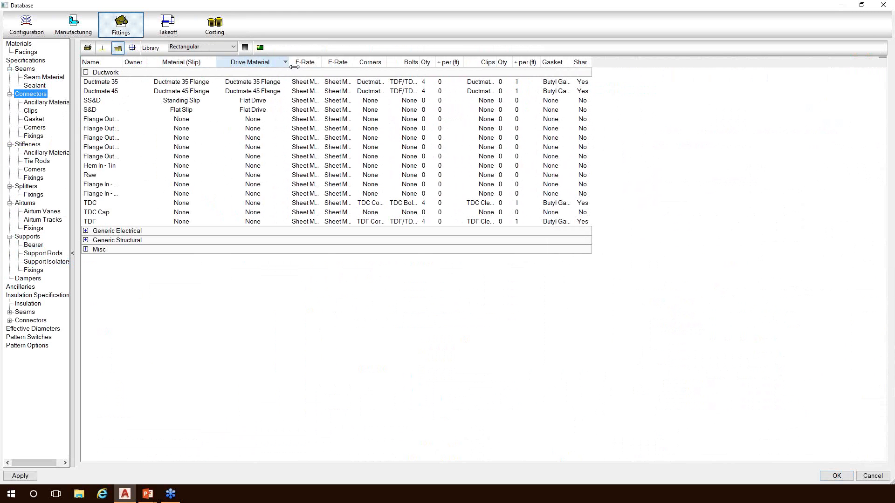
Open the Ductmate 35 connector and review its corners, bolts with their quantity, and clip quantity, then close it
{"action": "double_click", "coordinate": [128, 85]}
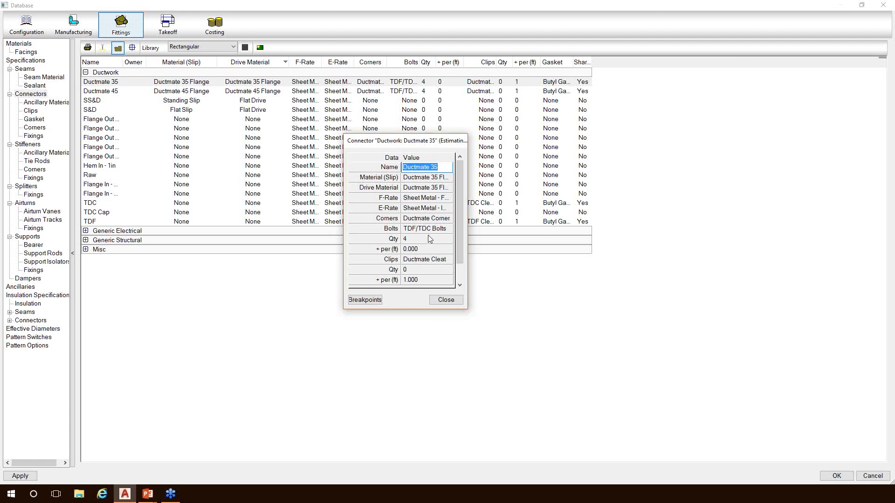
{"action": "left_click", "coordinate": [424, 220]}
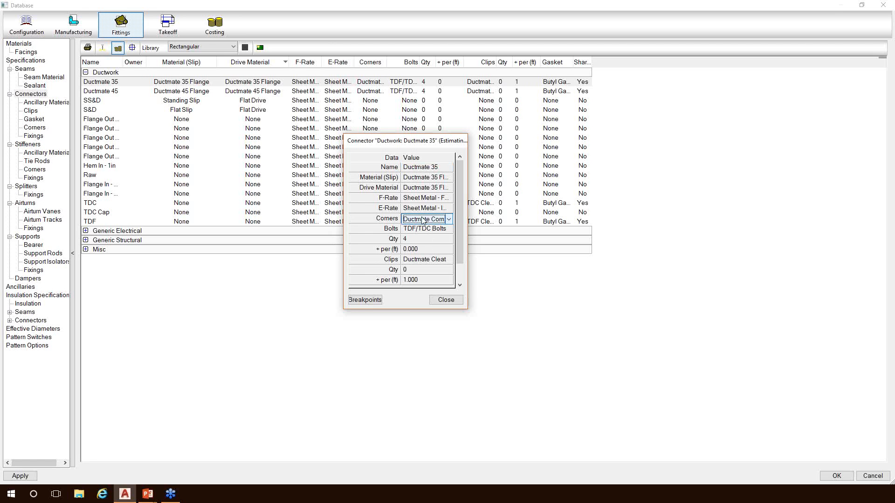
{"action": "left_click", "coordinate": [427, 234]}
{"action": "left_click", "coordinate": [430, 232]}
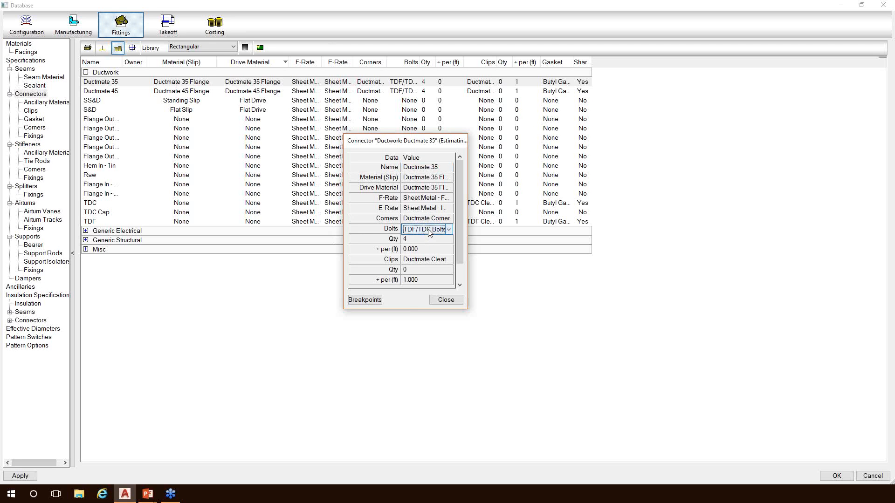
{"action": "left_click", "coordinate": [425, 239]}
{"action": "left_click", "coordinate": [424, 239]}
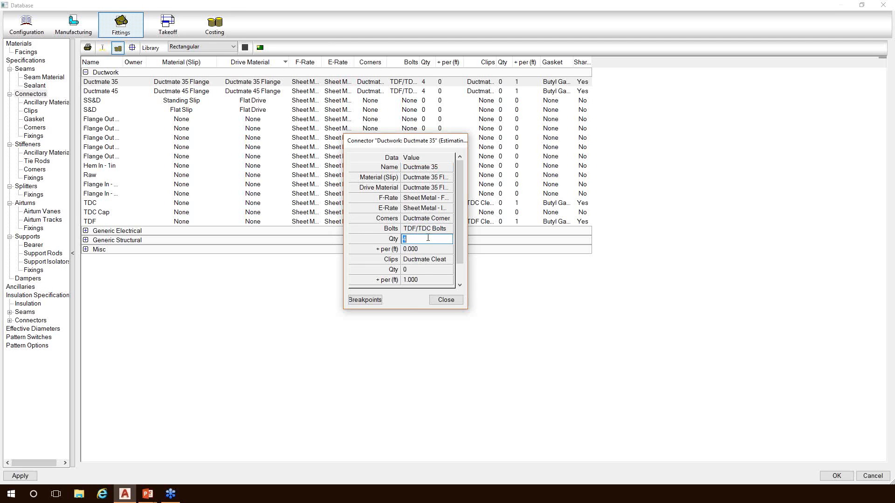
{"action": "left_click", "coordinate": [425, 270]}
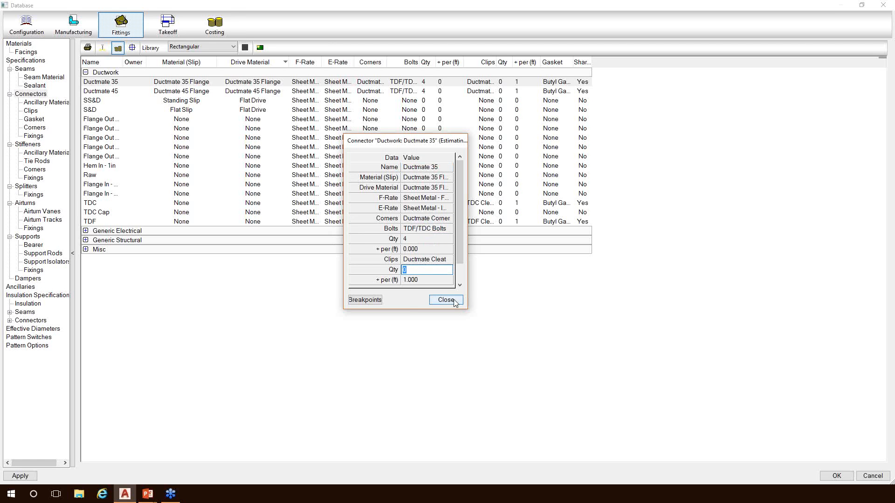
{"action": "left_click", "coordinate": [454, 301]}
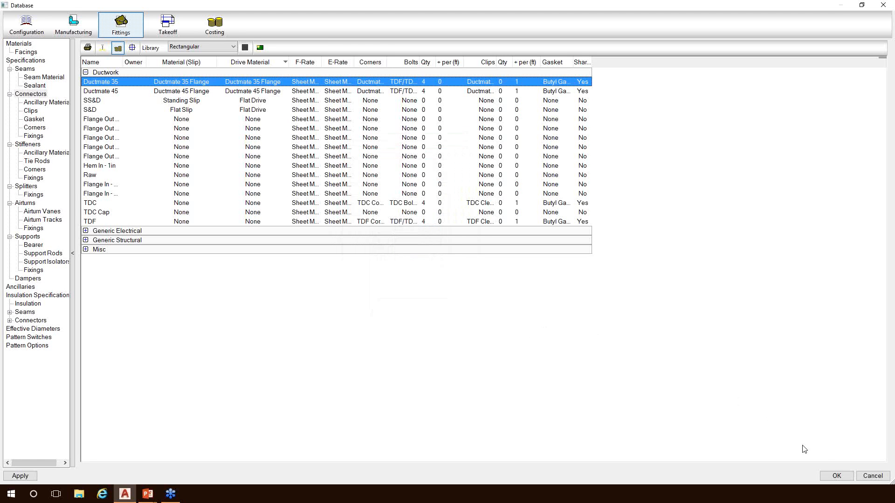
Accept and close the fabrication database, dismissing the save message to return to the drawing
{"action": "left_click", "coordinate": [836, 476]}
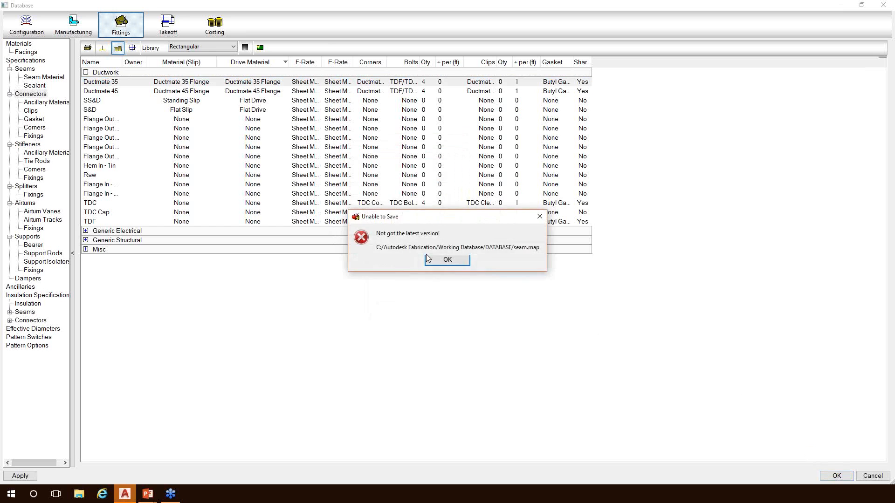
{"action": "left_click", "coordinate": [453, 263]}
{"action": "left_click", "coordinate": [453, 264]}
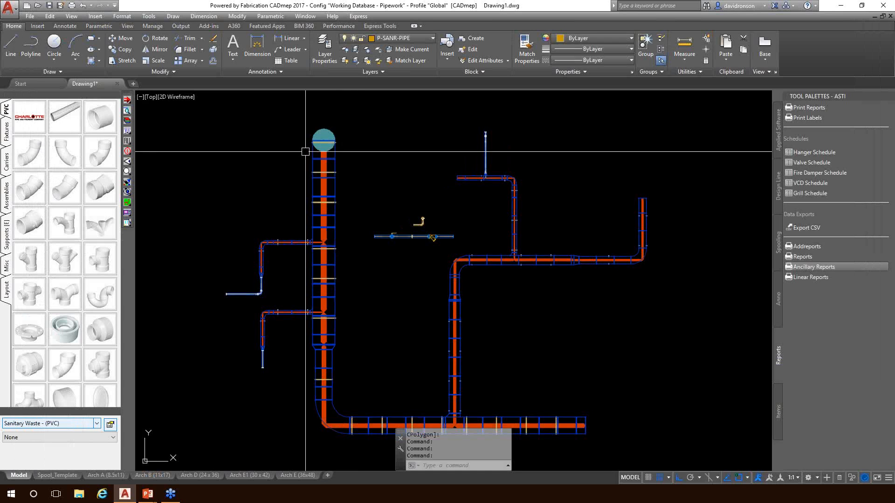
Open the straight duct at the upper end of the vertical main and check its end connectors and seams
{"action": "scroll", "coordinate": [304, 151], "scroll_direction": "up", "scroll_amount": 5}
{"action": "middle_click_drag", "start_coordinate": [304, 152], "coordinate": [254, 213]}
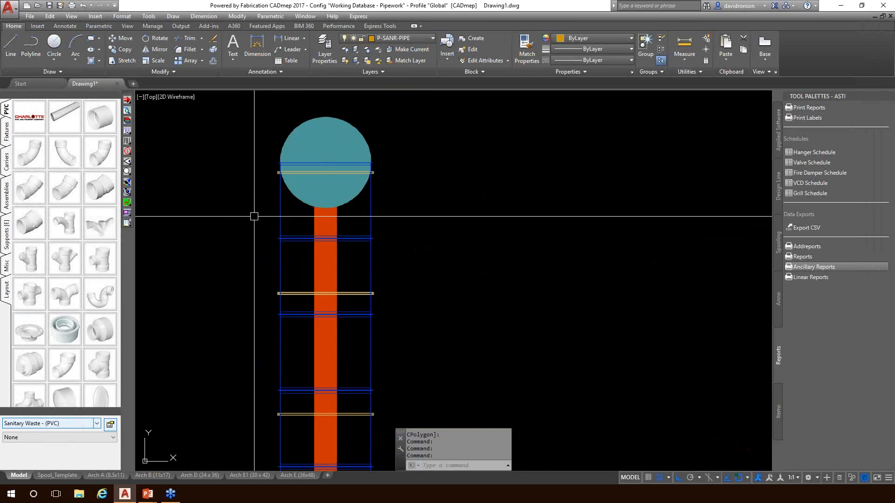
{"action": "scroll", "coordinate": [375, 252], "scroll_direction": "down", "scroll_amount": 8}
{"action": "scroll", "coordinate": [368, 257], "scroll_direction": "up", "scroll_amount": 7}
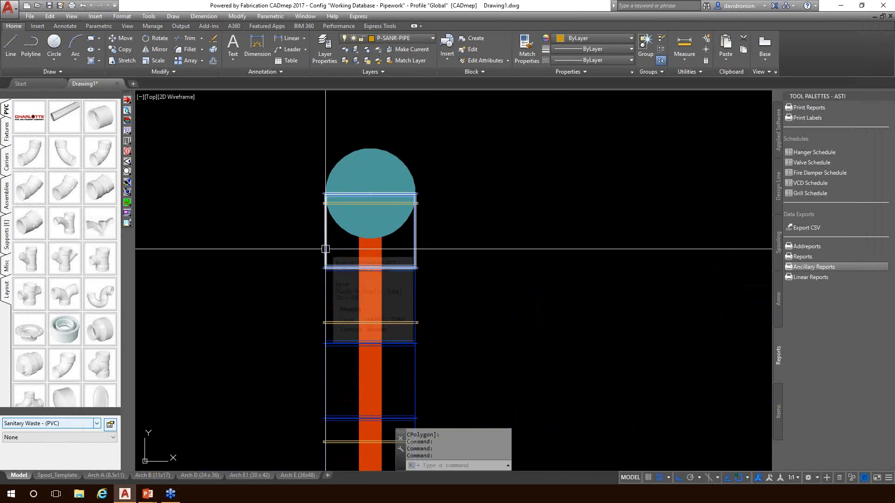
{"action": "left_click", "coordinate": [325, 248]}
{"action": "double_click", "coordinate": [325, 249]}
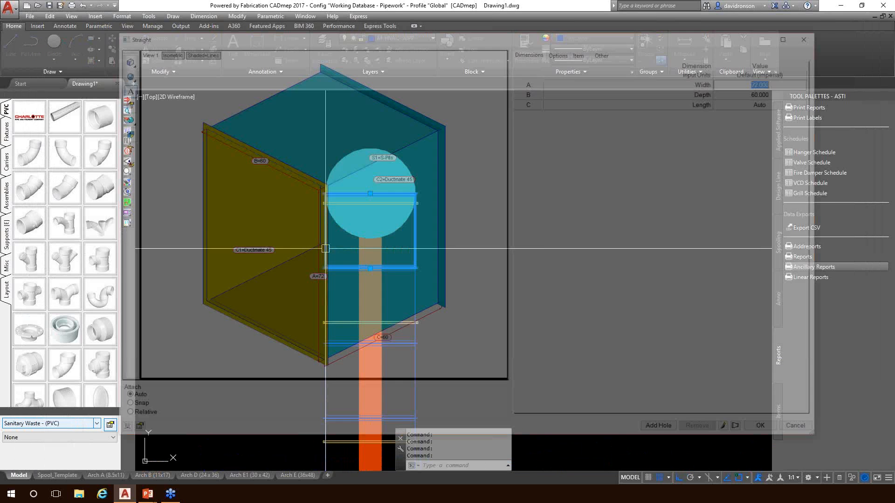
{"action": "left_click", "coordinate": [605, 50]}
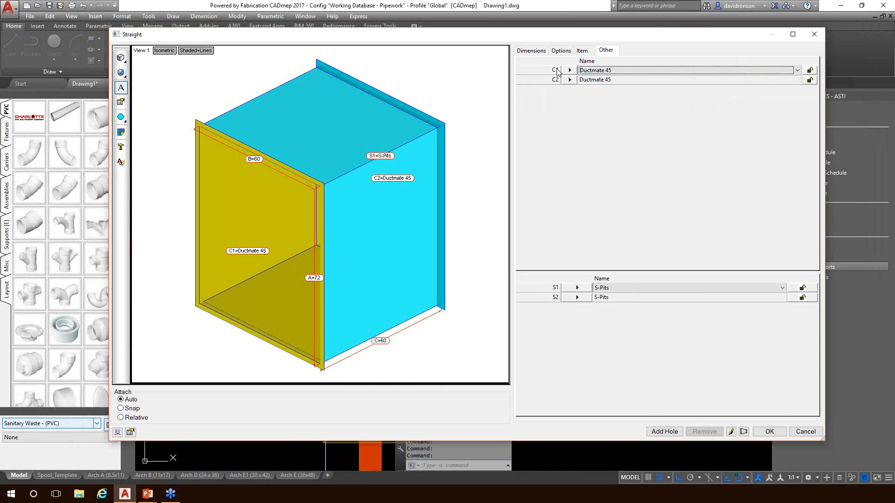
{"action": "left_click", "coordinate": [800, 433]}
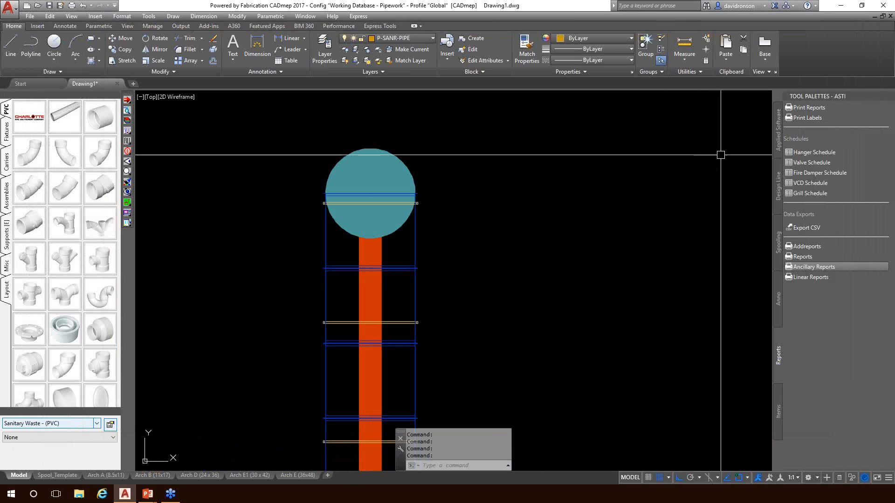
Preview the Ancillary List Totals report for the uppermost straight duct, review the listed ancillaries and close the preview
{"action": "left_click", "coordinate": [795, 116]}
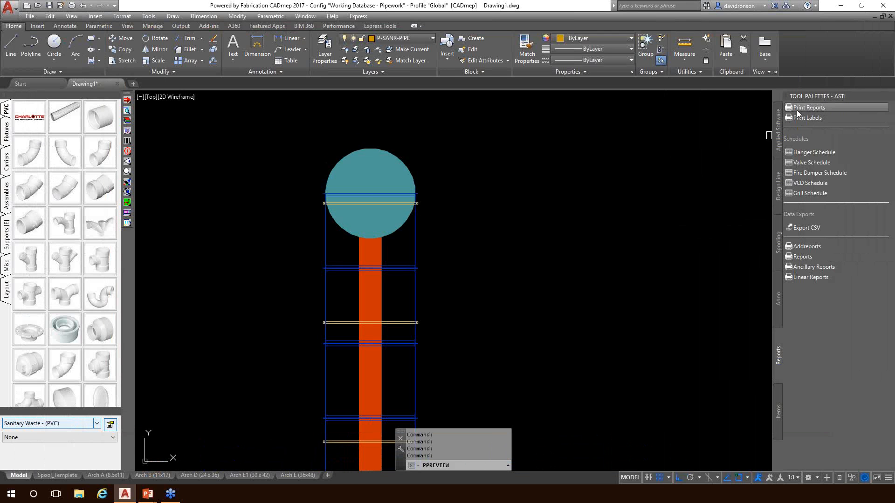
{"action": "left_click", "coordinate": [413, 251]}
{"action": "key", "text": "Return"}
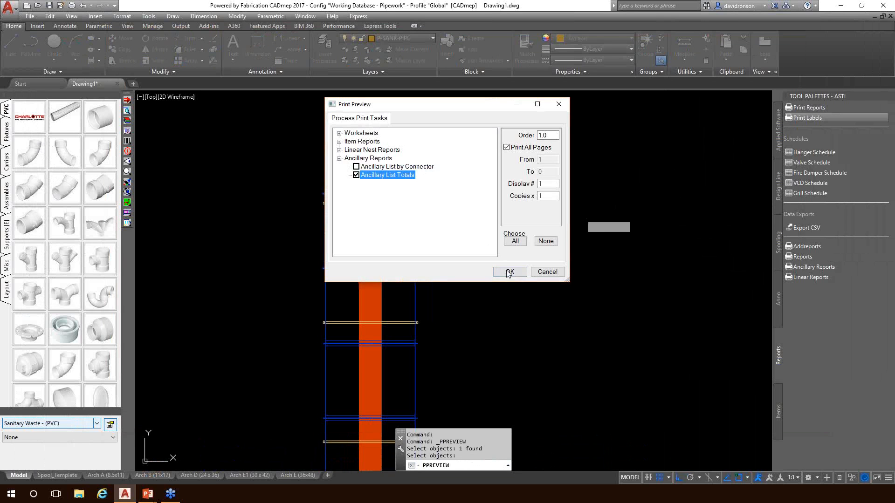
{"action": "left_click", "coordinate": [509, 276]}
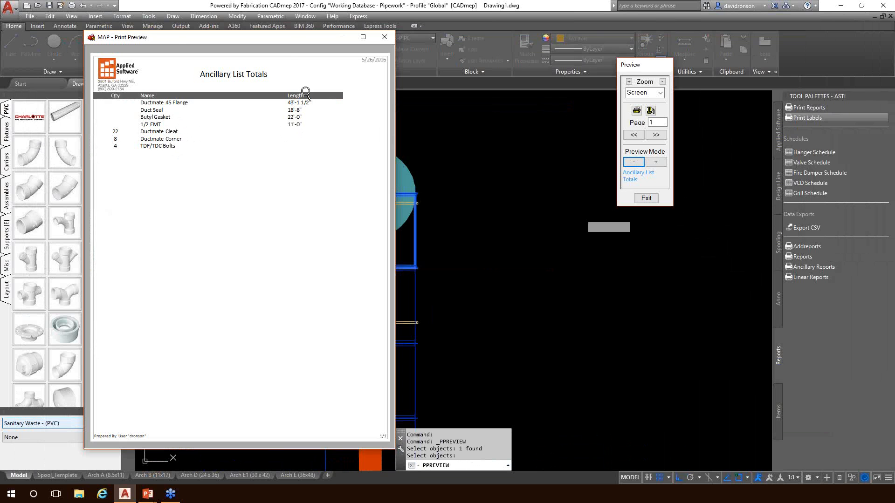
{"action": "left_click_drag", "start_coordinate": [294, 36], "coordinate": [478, 40]}
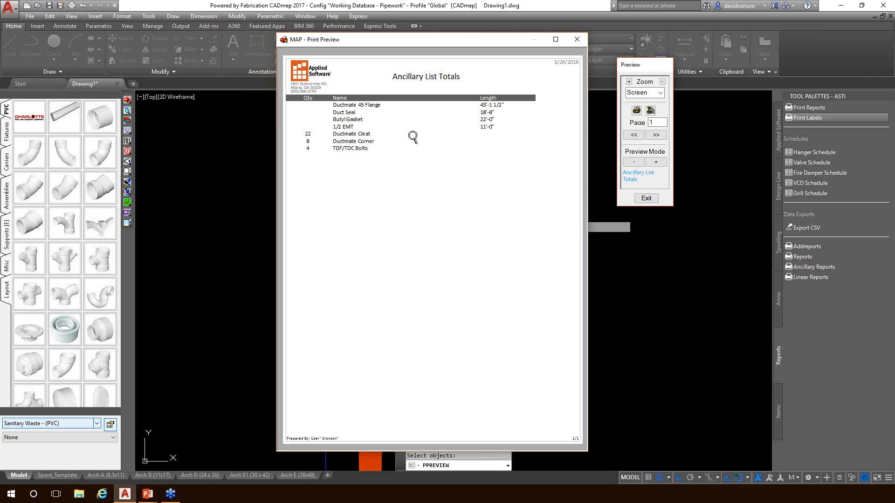
{"action": "left_click", "coordinate": [578, 43]}
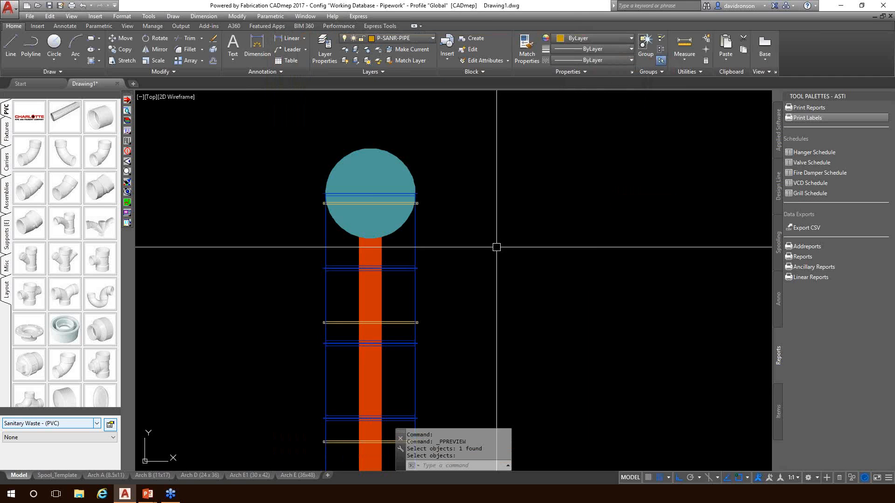
Reopen the uppermost straight duct and inspect its C1 connector's database entry, leaving everything without changes
{"action": "scroll", "coordinate": [475, 326], "scroll_direction": "down", "scroll_amount": 2}
{"action": "middle_click_drag", "start_coordinate": [475, 326], "coordinate": [425, 215]}
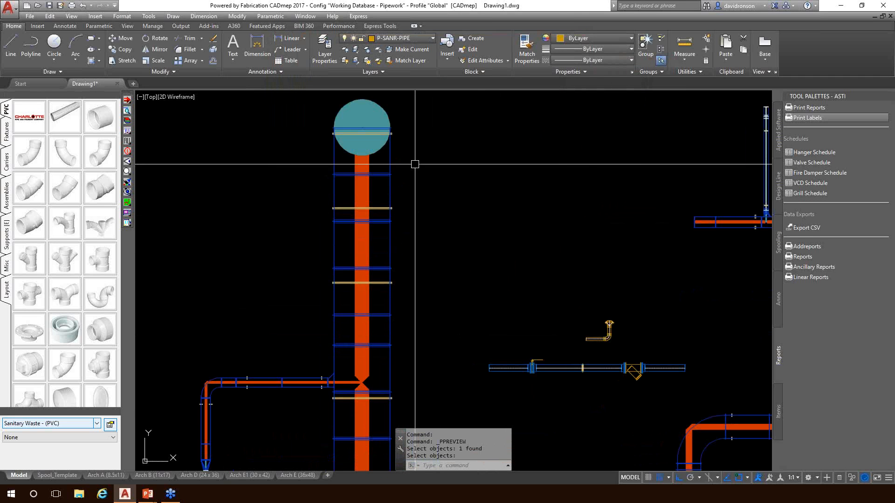
{"action": "mouse_move", "coordinate": [389, 158]}
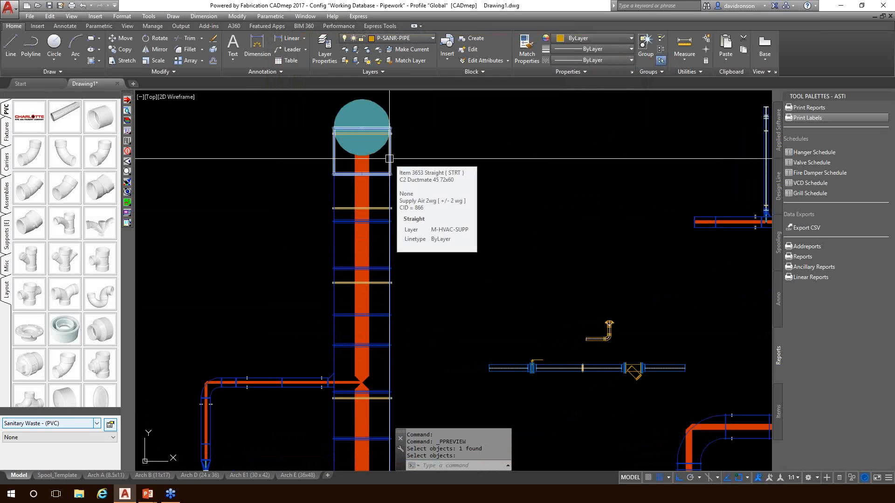
{"action": "left_click", "coordinate": [389, 158]}
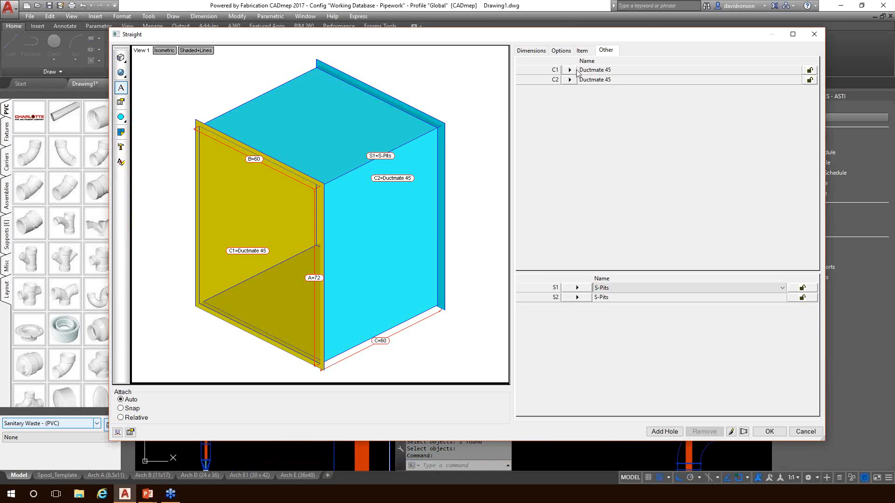
{"action": "left_click", "coordinate": [576, 71]}
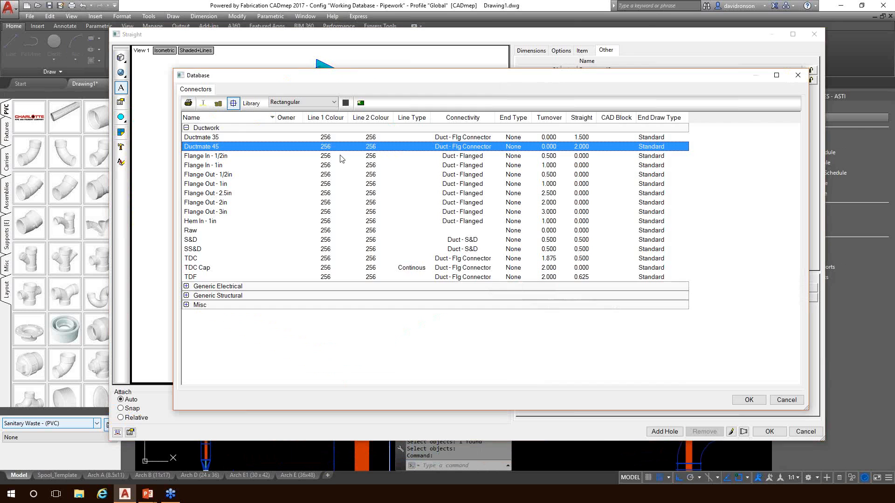
{"action": "left_click", "coordinate": [786, 401]}
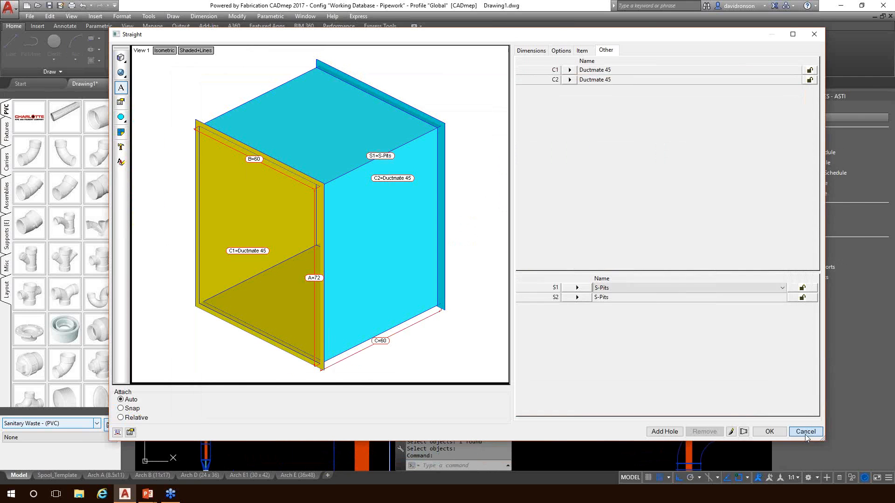
{"action": "left_click", "coordinate": [805, 433]}
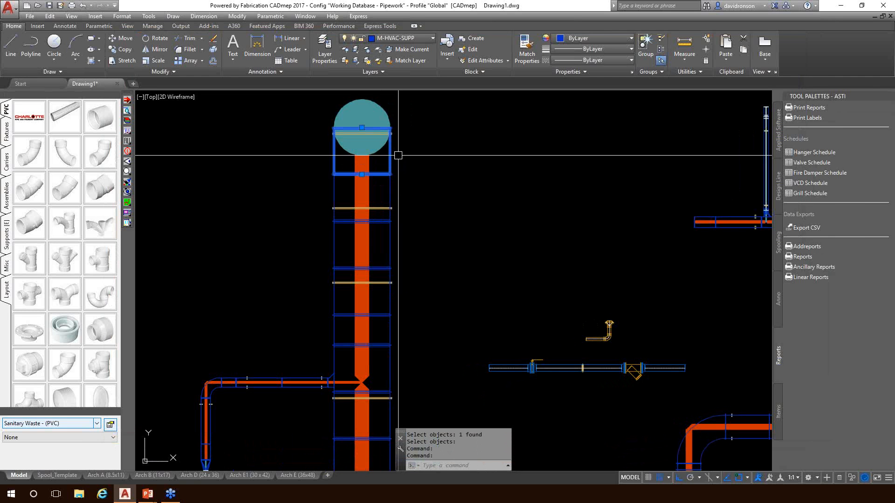
Define a free entry ancillary named Test in the duct's CADmep properties, with type Ancillary Materials and size End 1
{"action": "right_click", "coordinate": [397, 151]}
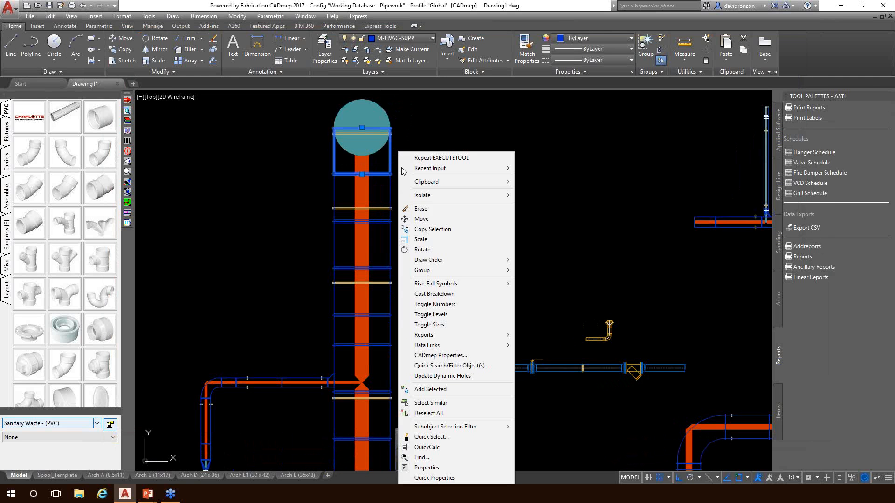
{"action": "left_click", "coordinate": [425, 356]}
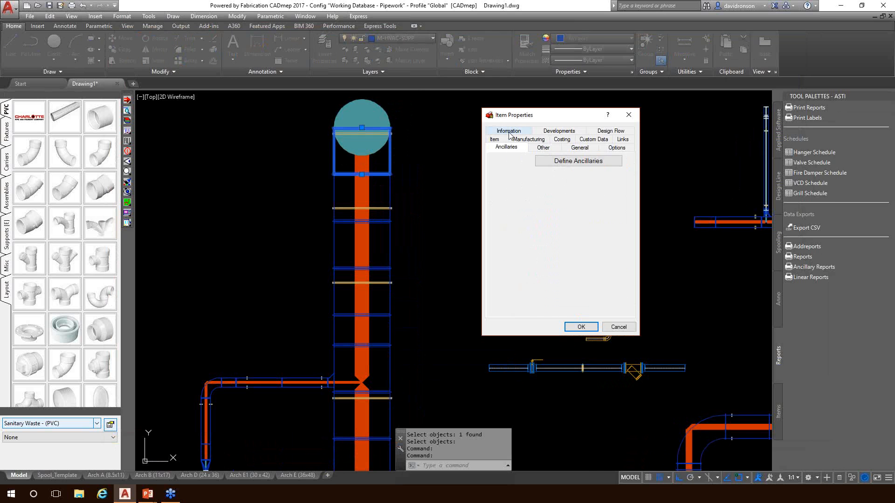
{"action": "left_click", "coordinate": [554, 162]}
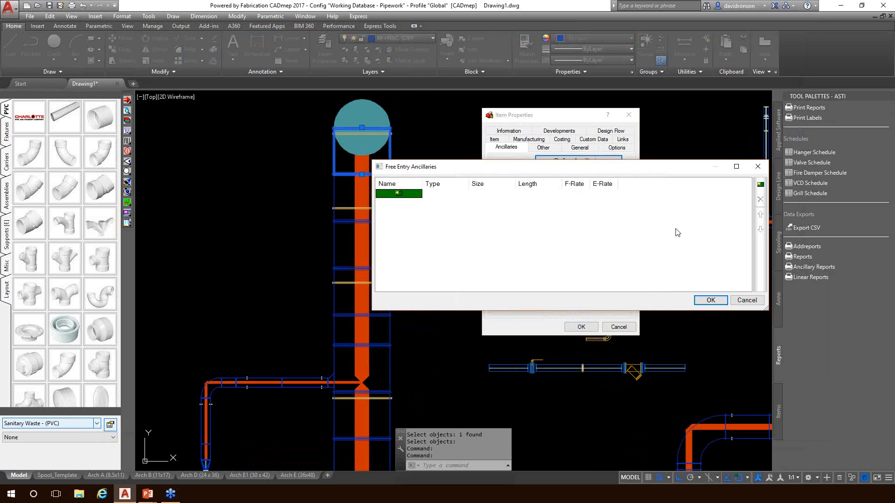
{"action": "left_click", "coordinate": [403, 193]}
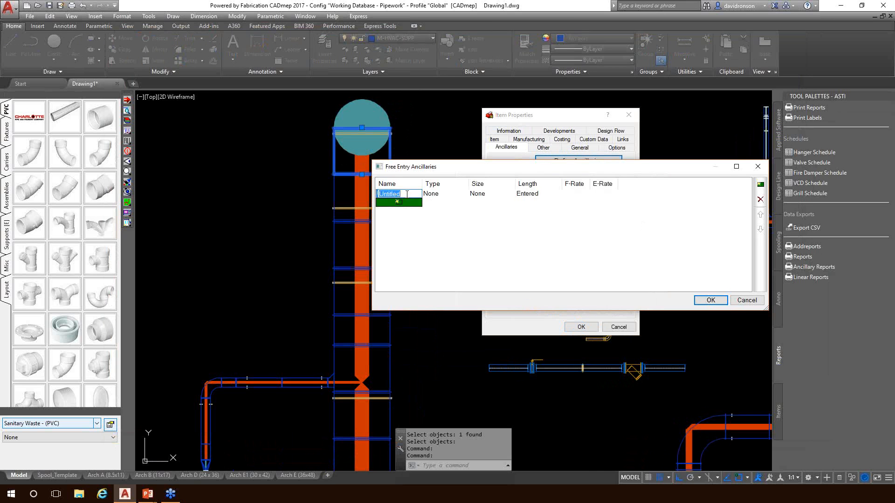
{"action": "type", "text": "Test"}
{"action": "key", "text": "Tab"}
{"action": "left_click", "coordinate": [441, 196]}
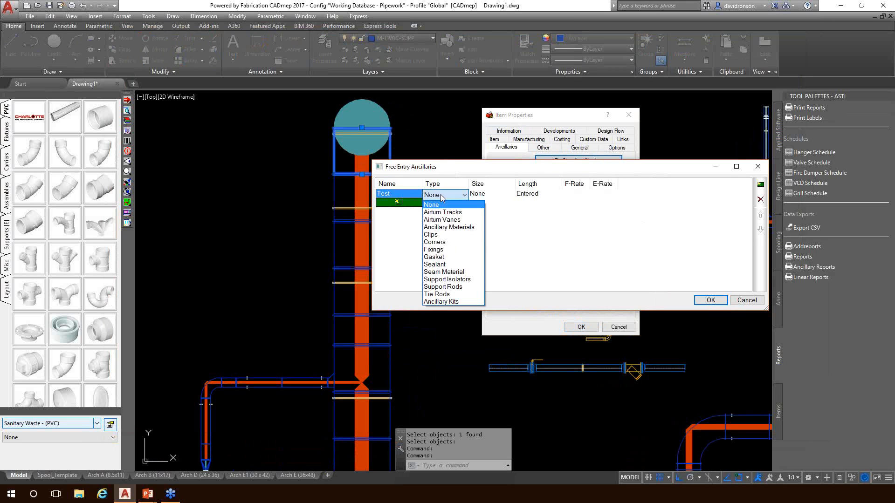
{"action": "left_click", "coordinate": [448, 227]}
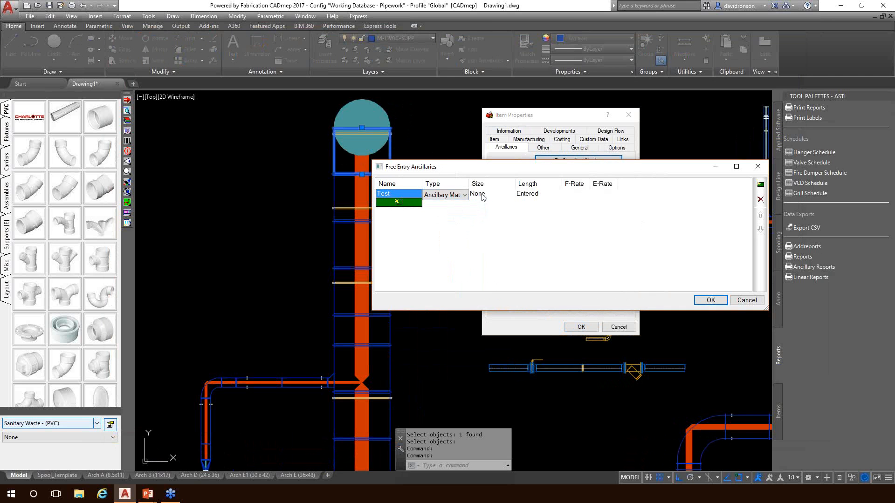
{"action": "left_click", "coordinate": [487, 196]}
{"action": "left_click", "coordinate": [493, 211]}
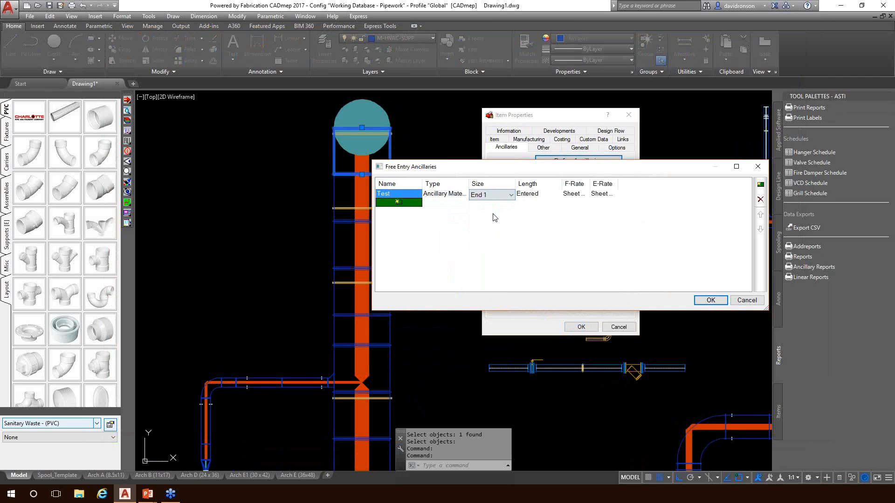
{"action": "left_click", "coordinate": [710, 300]}
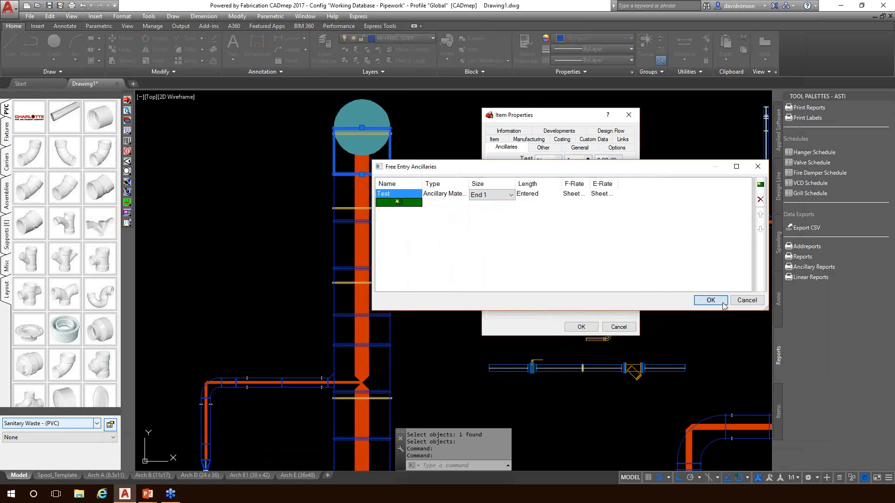
Assign the TDC Bolt/Nut (Kit) ancillary kit to the Test free entry and apply the duct's item properties
{"action": "left_click", "coordinate": [557, 161]}
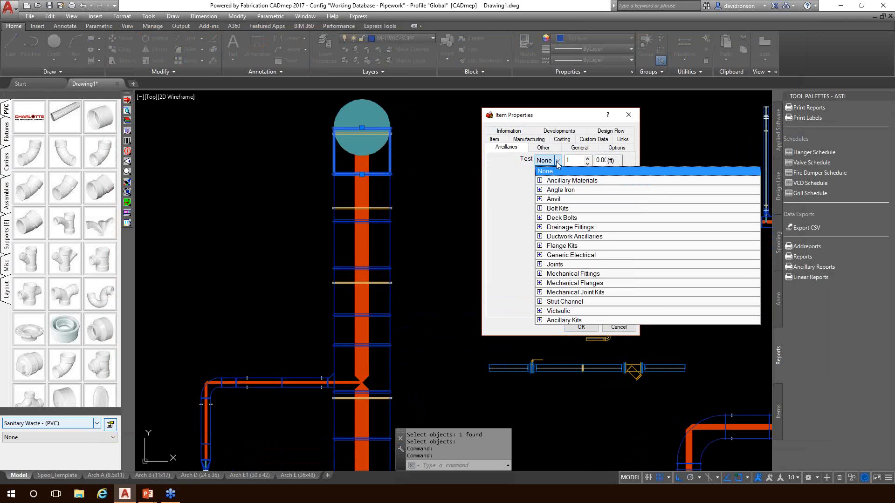
{"action": "left_click", "coordinate": [540, 181]}
{"action": "left_click", "coordinate": [540, 181]}
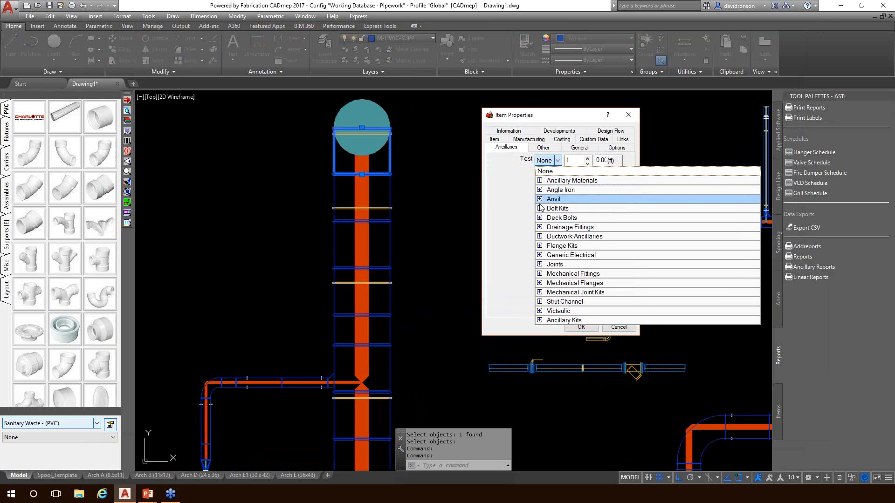
{"action": "left_click", "coordinate": [539, 246]}
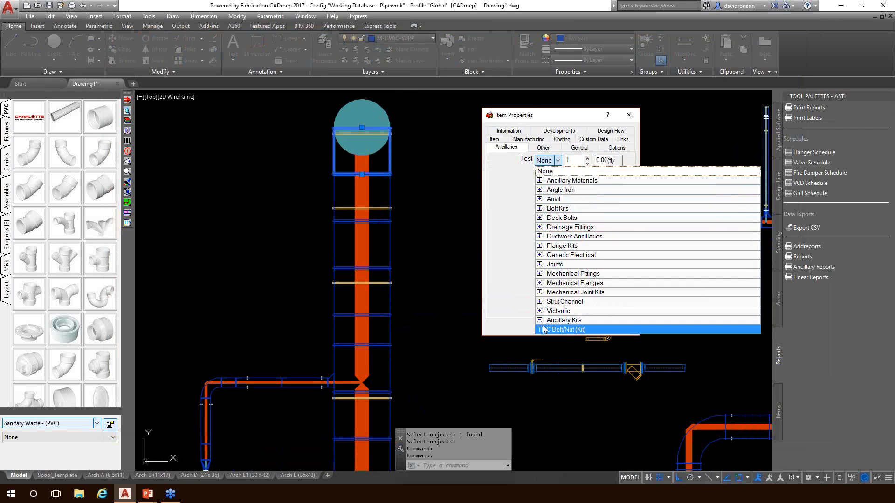
{"action": "left_click", "coordinate": [545, 326]}
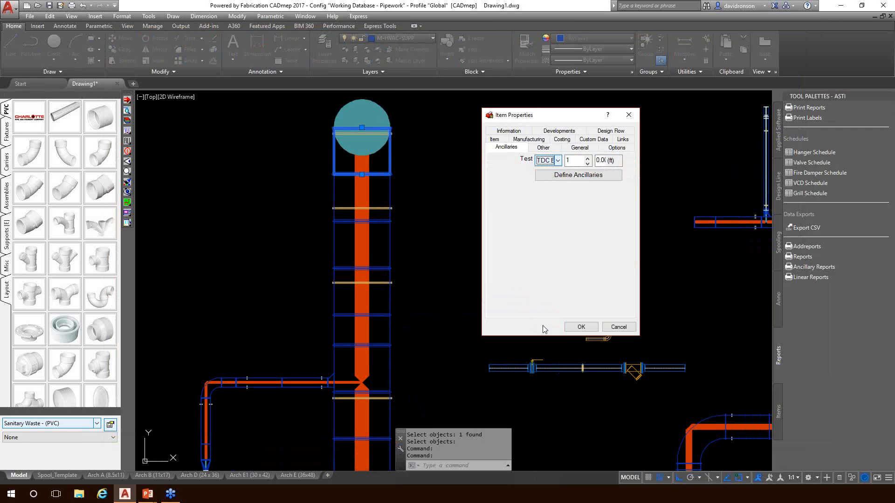
{"action": "left_click", "coordinate": [595, 160]}
{"action": "left_click", "coordinate": [581, 327]}
Reopen the uppermost duct's CADmep properties, check its Test ancillary assignment, and close them and deselect the duct
{"action": "right_click", "coordinate": [391, 164]}
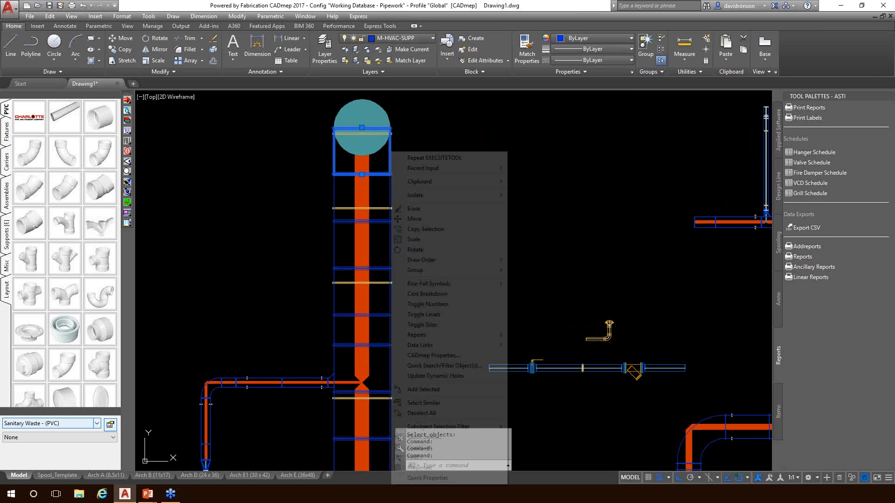
{"action": "left_click", "coordinate": [455, 356]}
{"action": "left_click", "coordinate": [506, 130]}
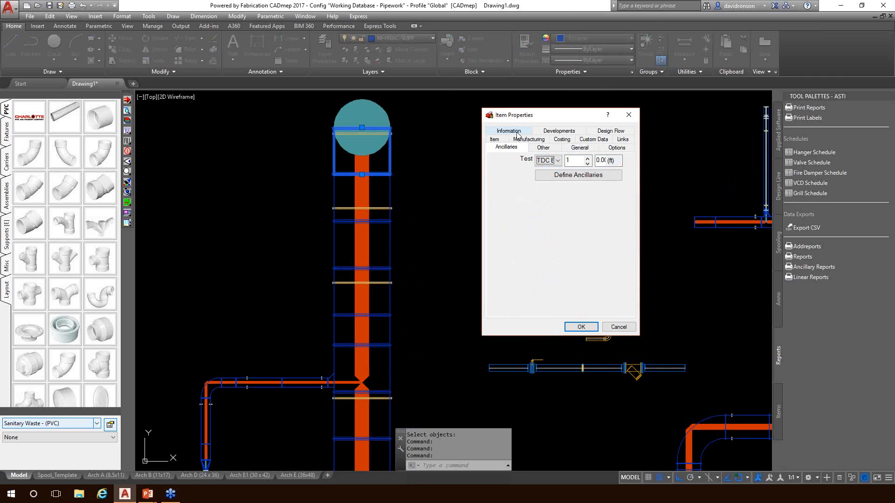
{"action": "left_click", "coordinate": [581, 327]}
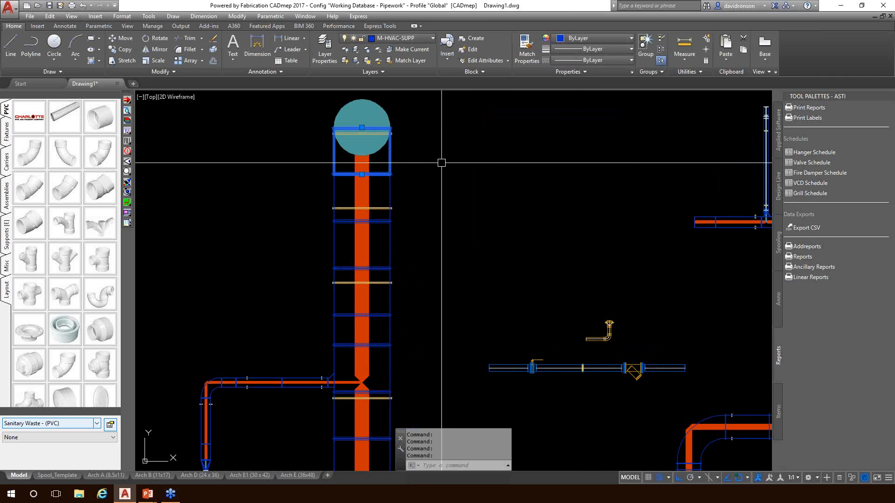
{"action": "key", "text": "Escape"}
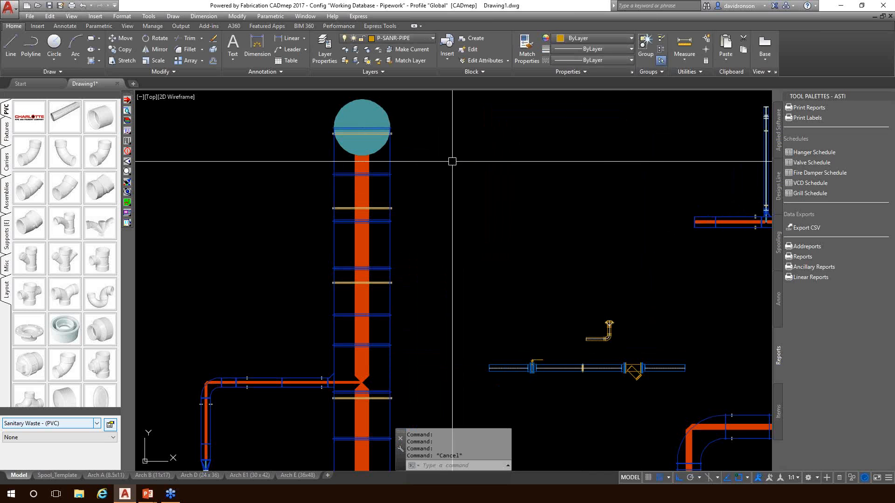
Preview the Ancillary List Totals report again for the uppermost straight duct, review the listed ancillaries and close it
{"action": "left_click", "coordinate": [810, 111]}
{"action": "left_click", "coordinate": [390, 155]}
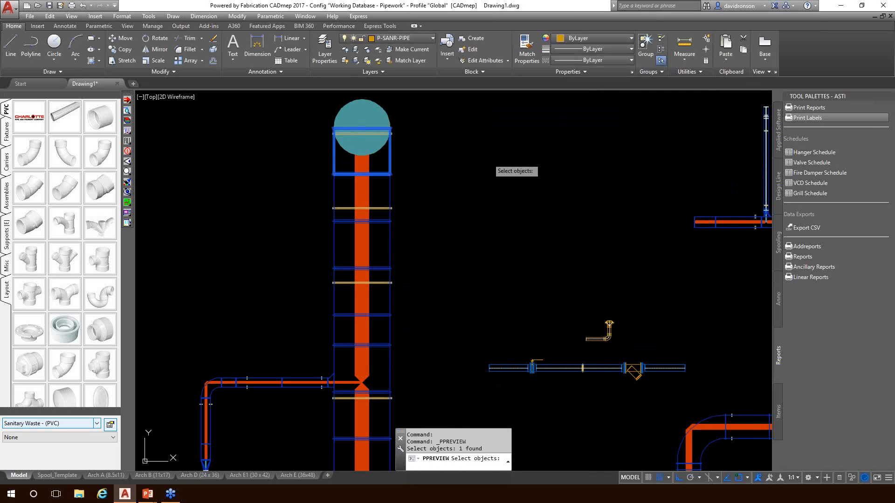
{"action": "right_click", "coordinate": [485, 159]}
{"action": "left_click", "coordinate": [508, 269]}
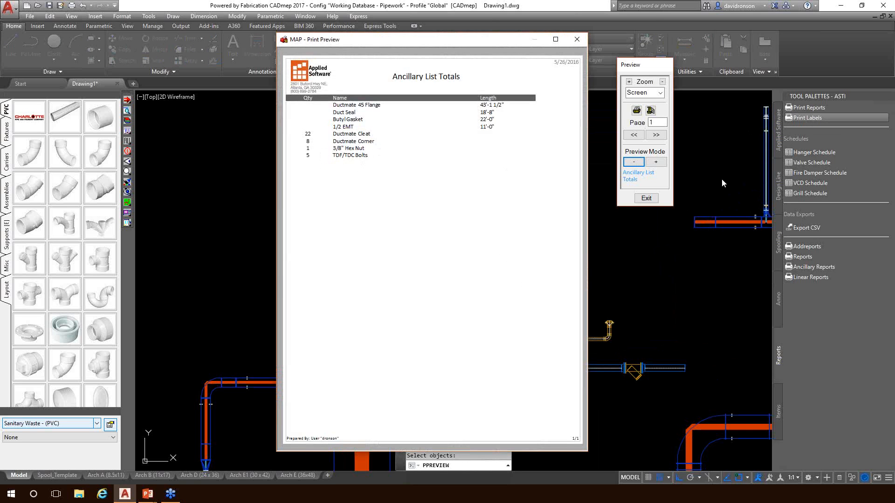
{"action": "left_click", "coordinate": [645, 199]}
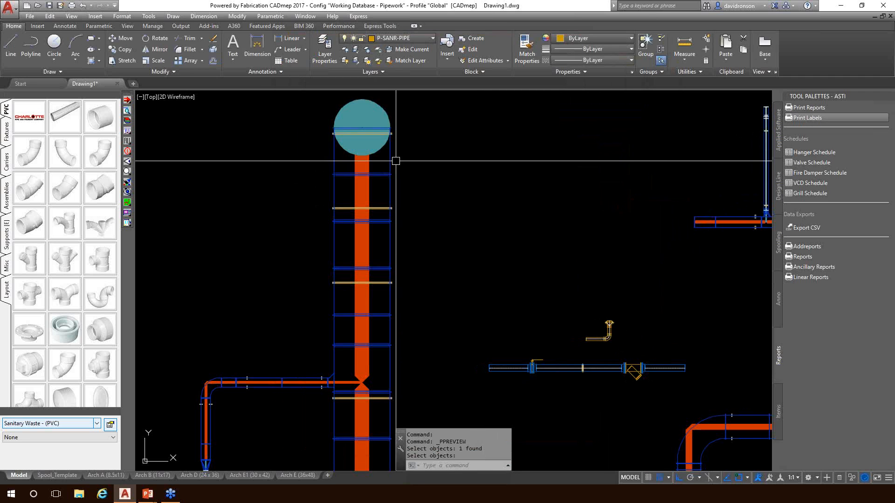
Delete the Test free entry ancillary from the uppermost duct's CADmep properties, apply the change and deselect the duct
{"action": "left_click", "coordinate": [381, 159]}
{"action": "left_click", "coordinate": [387, 160]}
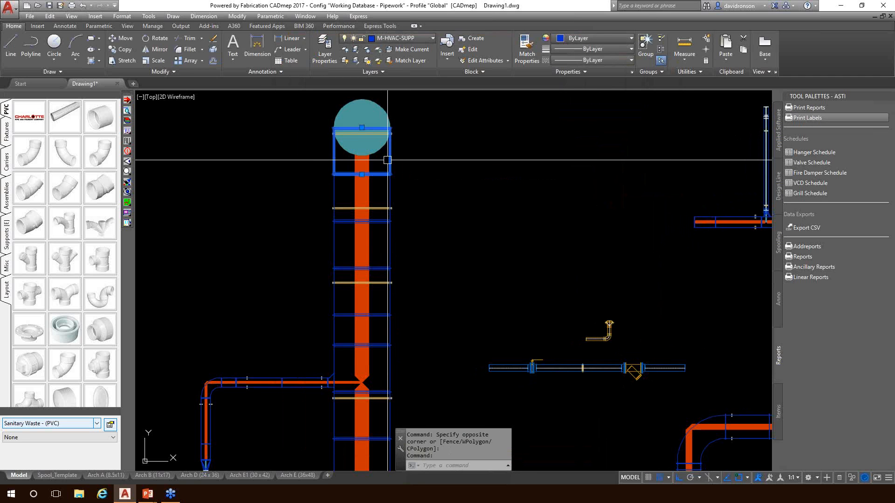
{"action": "double_click", "coordinate": [387, 160]}
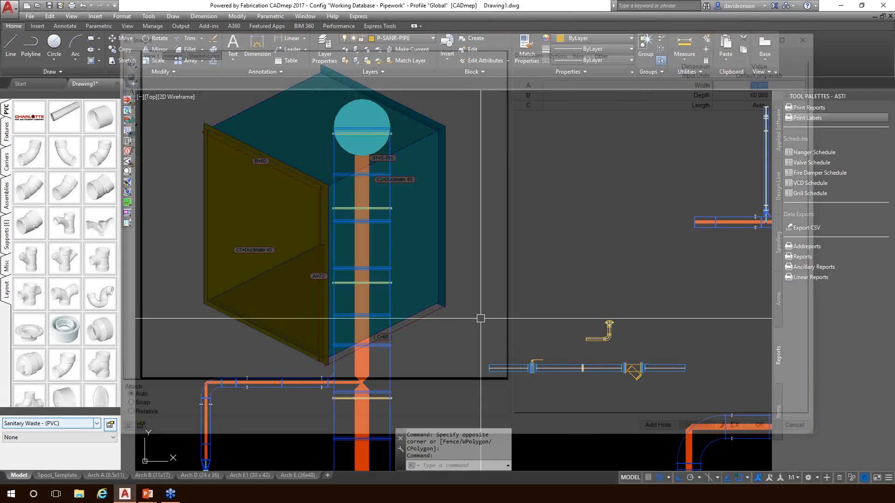
{"action": "right_click", "coordinate": [389, 150]}
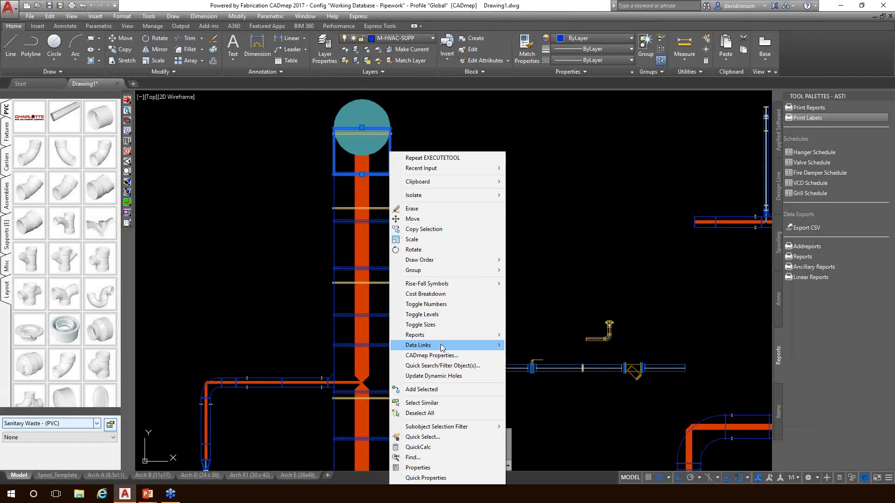
{"action": "left_click", "coordinate": [458, 346]}
{"action": "left_click", "coordinate": [564, 175]}
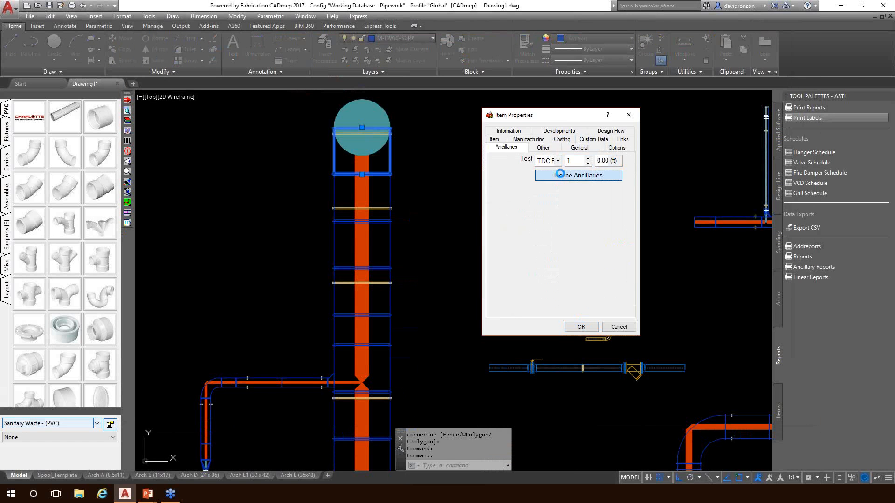
{"action": "left_click", "coordinate": [394, 194]}
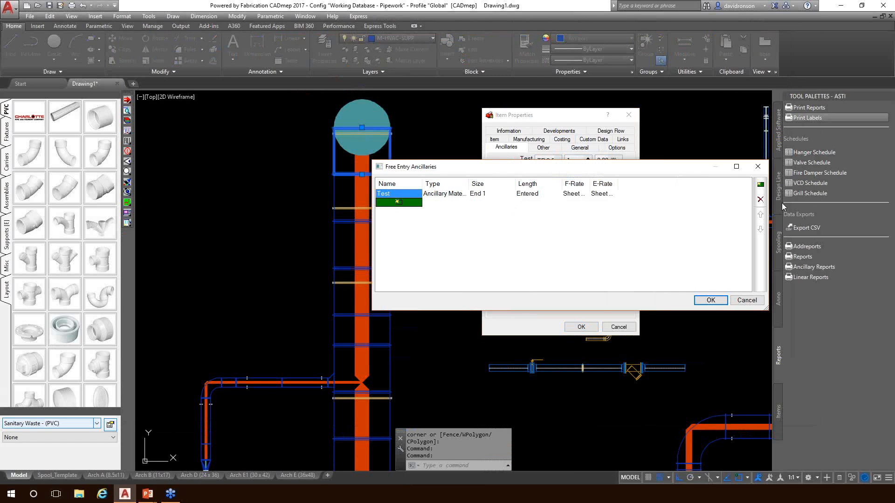
{"action": "left_click", "coordinate": [760, 200]}
{"action": "left_click", "coordinate": [536, 248]}
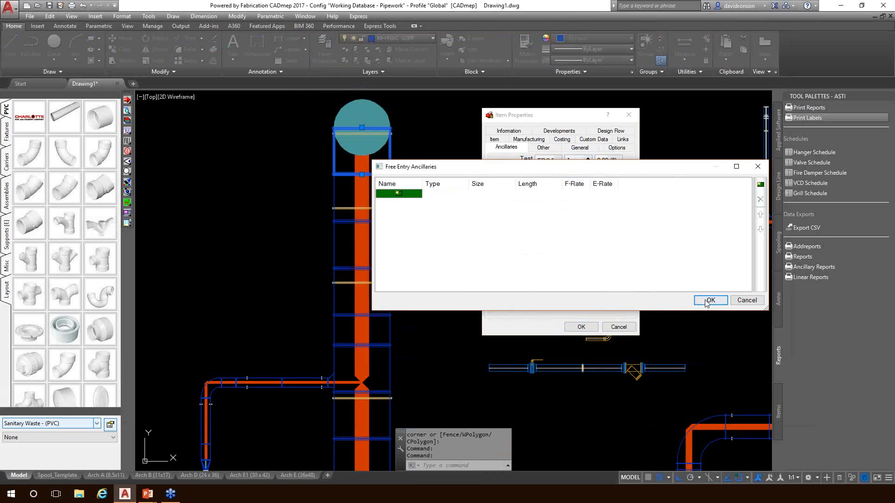
{"action": "left_click", "coordinate": [710, 300]}
{"action": "left_click", "coordinate": [581, 326]}
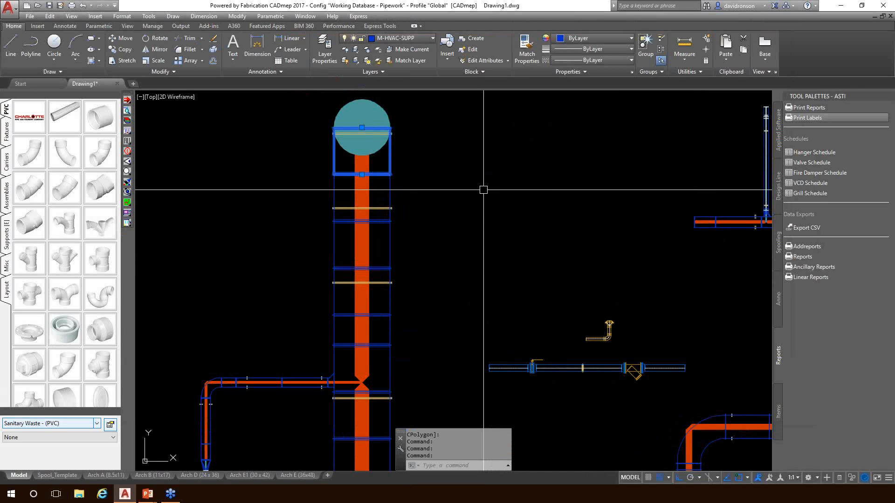
{"action": "key", "text": "Escape"}
{"action": "key", "text": "Escape"}
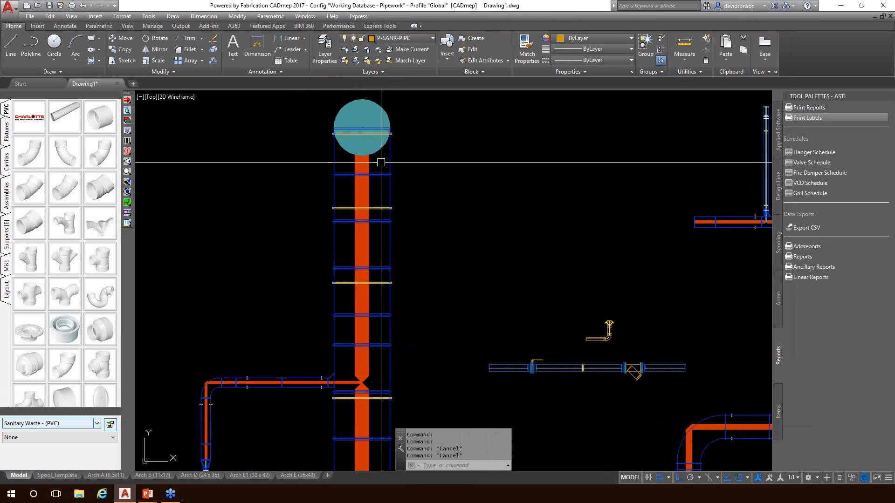
Check the free entry ancillaries in the uppermost duct's CADmep properties, leaving without changes and deselecting the duct
{"action": "mouse_move", "coordinate": [387, 158]}
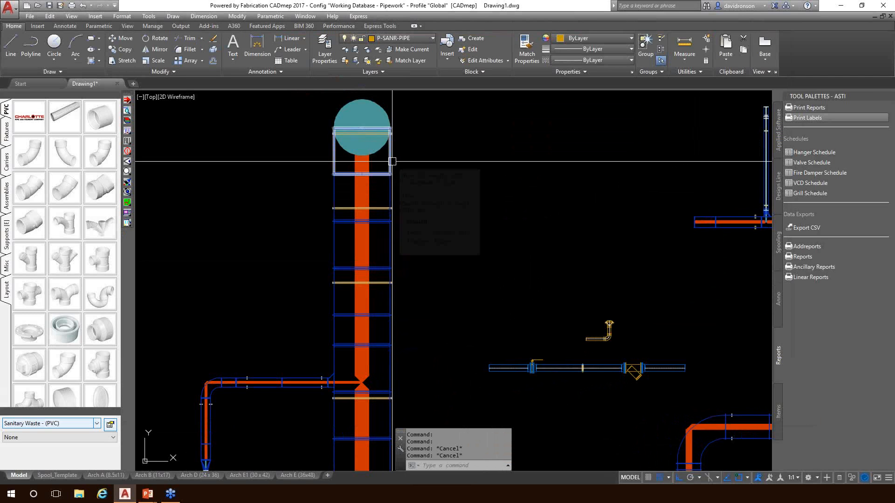
{"action": "left_click", "coordinate": [392, 161]}
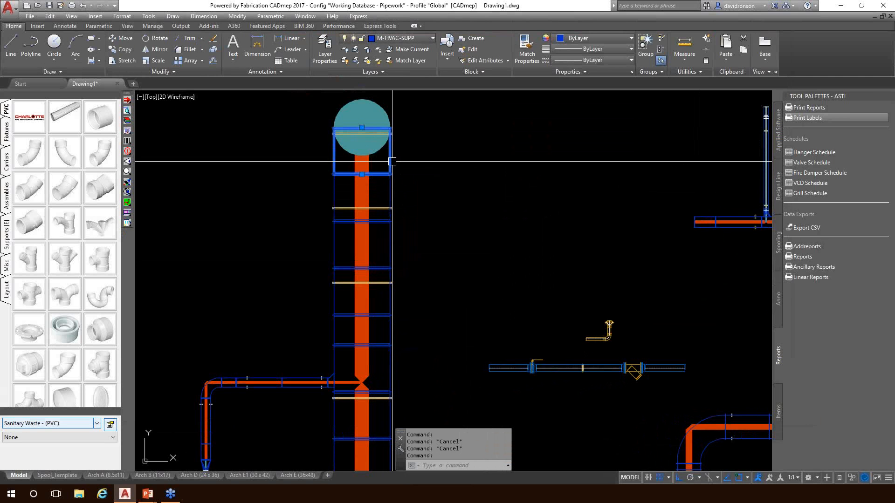
{"action": "double_click", "coordinate": [392, 161]}
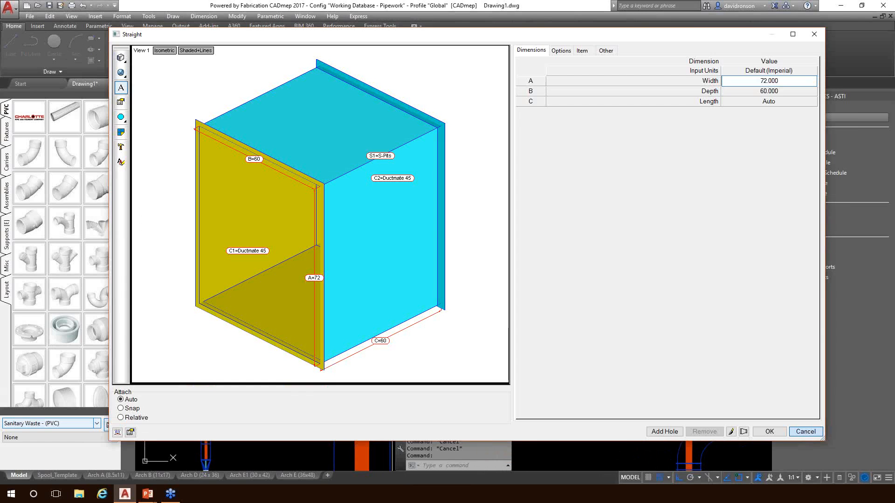
{"action": "key", "text": "Escape"}
{"action": "right_click", "coordinate": [392, 161]}
{"action": "left_click", "coordinate": [438, 354]}
{"action": "left_click", "coordinate": [506, 132]}
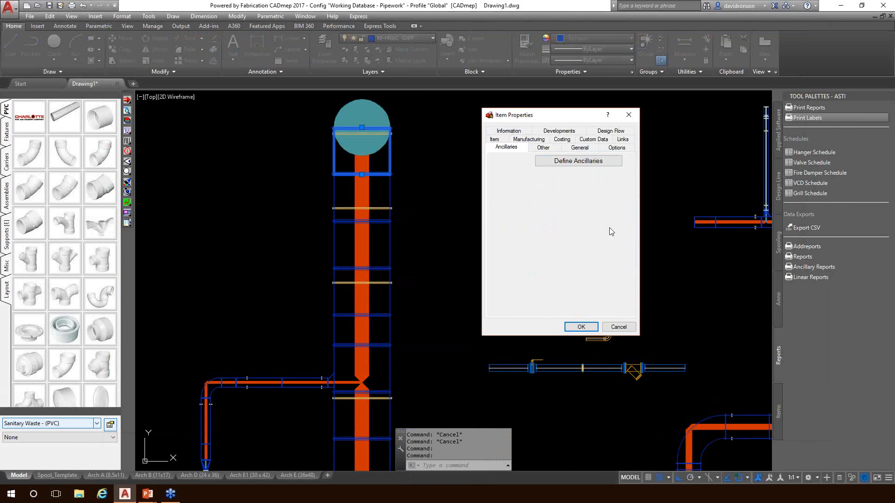
{"action": "left_click", "coordinate": [629, 328]}
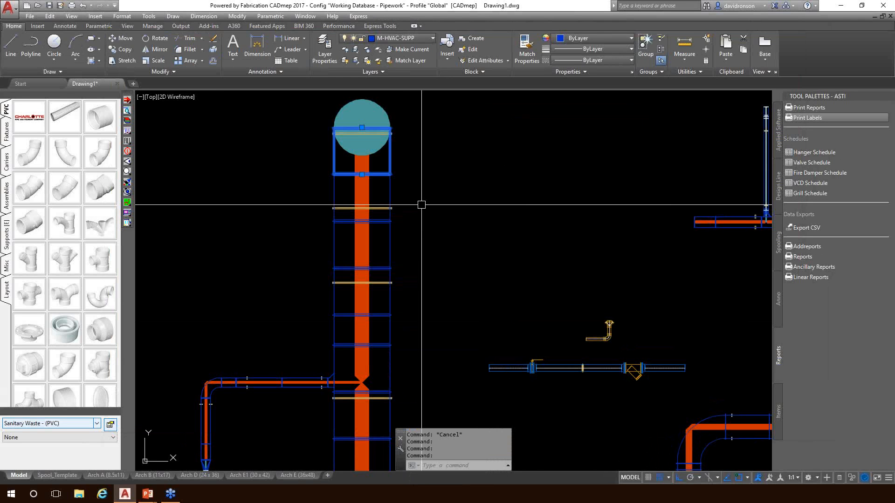
{"action": "key", "text": "Escape"}
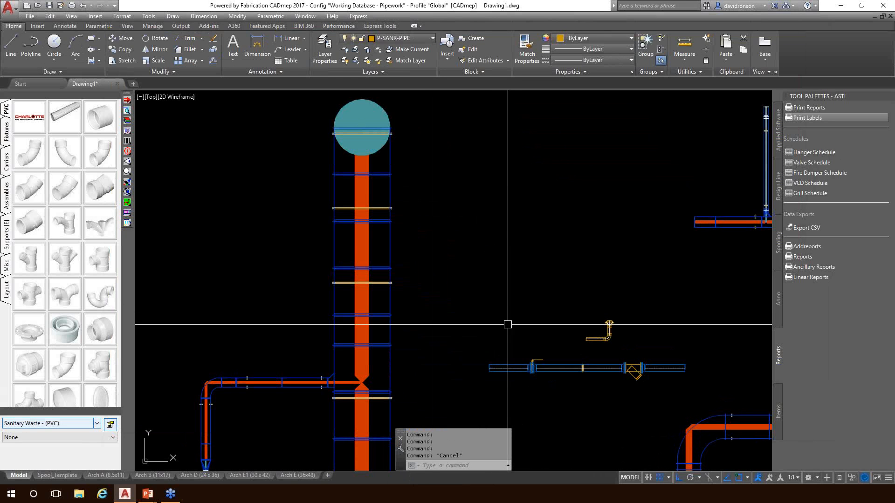
Open the clevis hanger on the horizontal pipe run and review its dimensions, item data with the assigned support, and connectors
{"action": "middle_click_drag", "start_coordinate": [508, 321], "coordinate": [473, 247]}
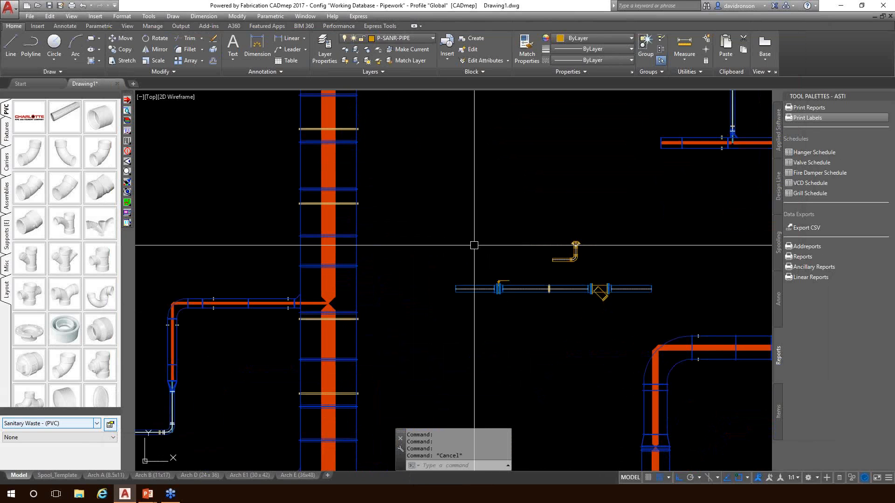
{"action": "scroll", "coordinate": [533, 289], "scroll_direction": "up", "scroll_amount": 8}
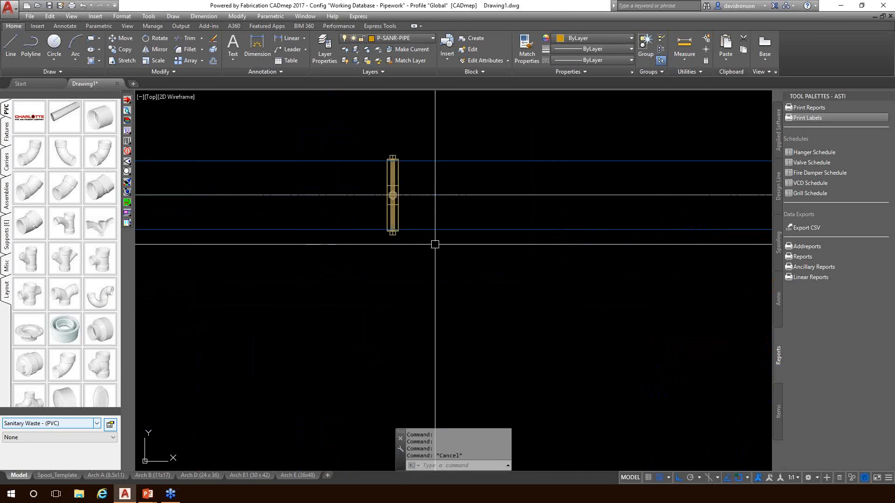
{"action": "middle_click_drag", "start_coordinate": [434, 244], "coordinate": [461, 285]}
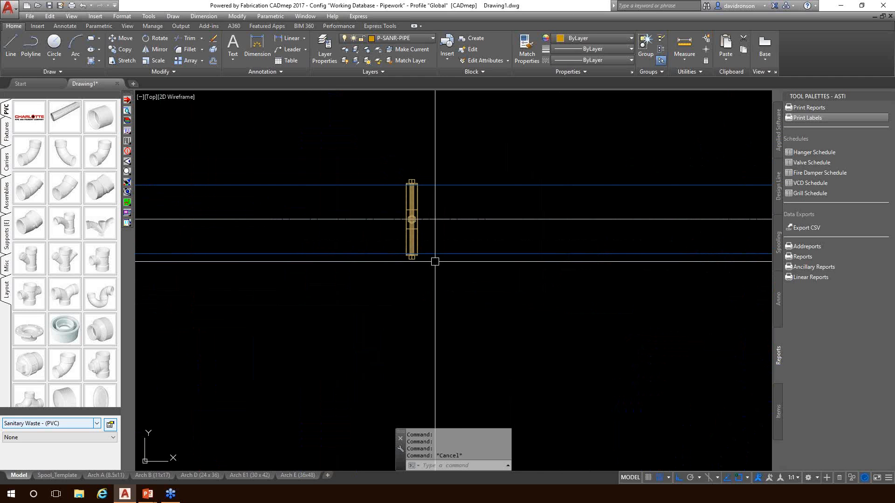
{"action": "left_click", "coordinate": [415, 241]}
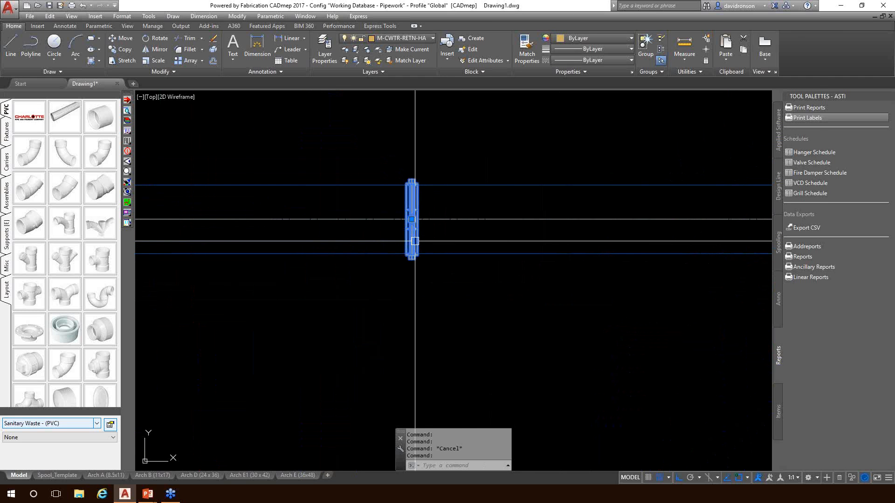
{"action": "double_click", "coordinate": [415, 240]}
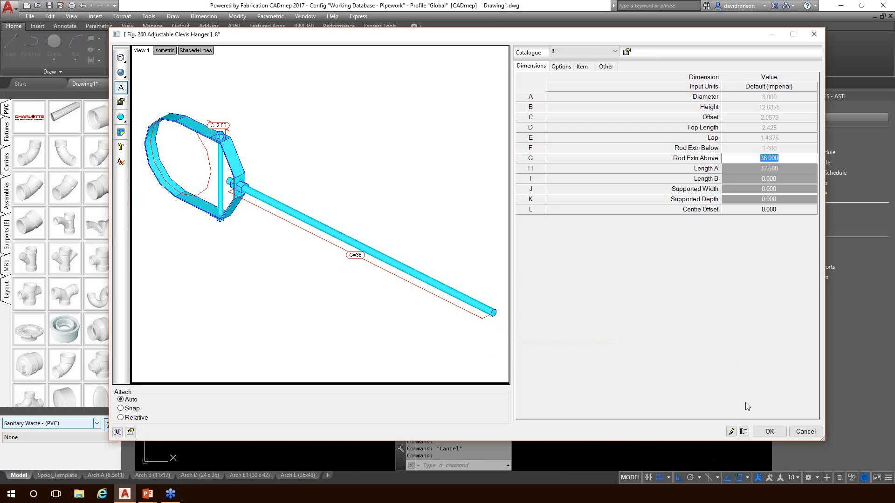
{"action": "left_click", "coordinate": [586, 67]}
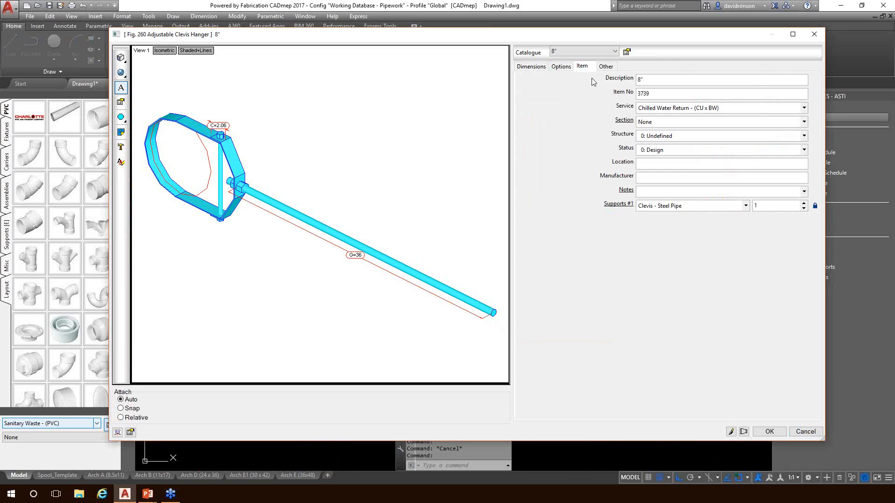
{"action": "left_click", "coordinate": [606, 66]}
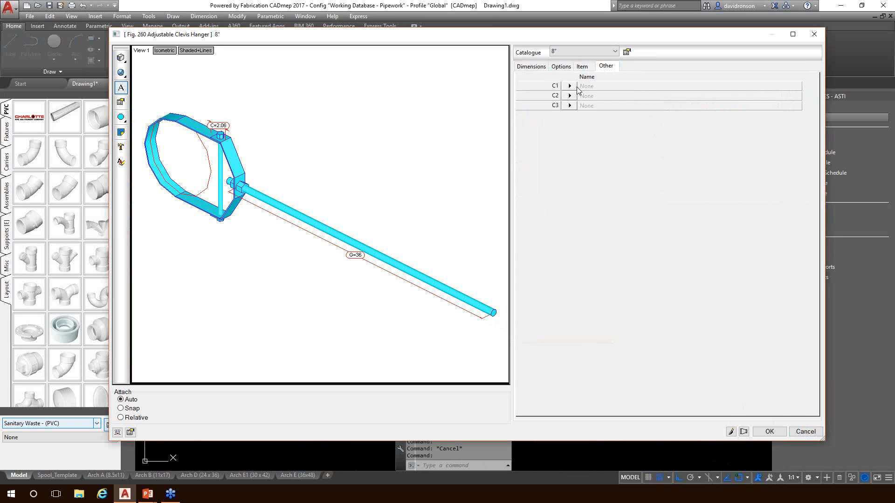
{"action": "left_click", "coordinate": [585, 66]}
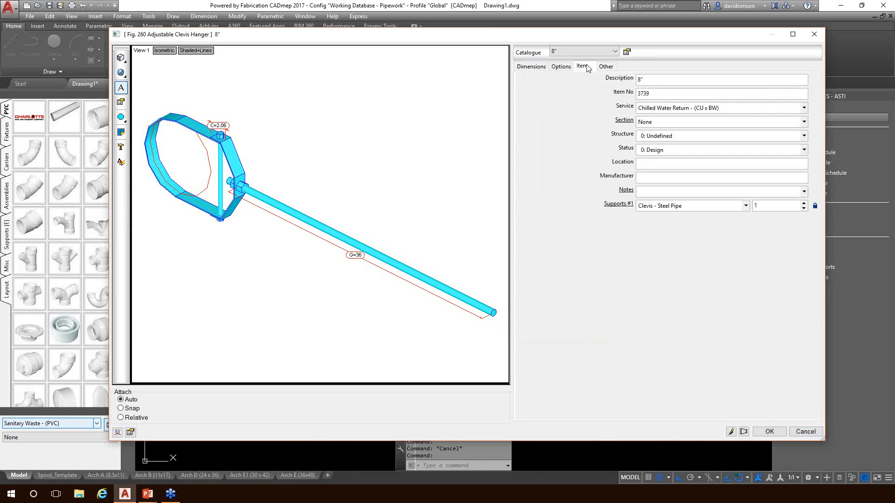
Open the supports database from the hanger's item data and bring up the size breakpoints of the Clevis - Steel Pipe support
{"action": "left_click", "coordinate": [619, 205]}
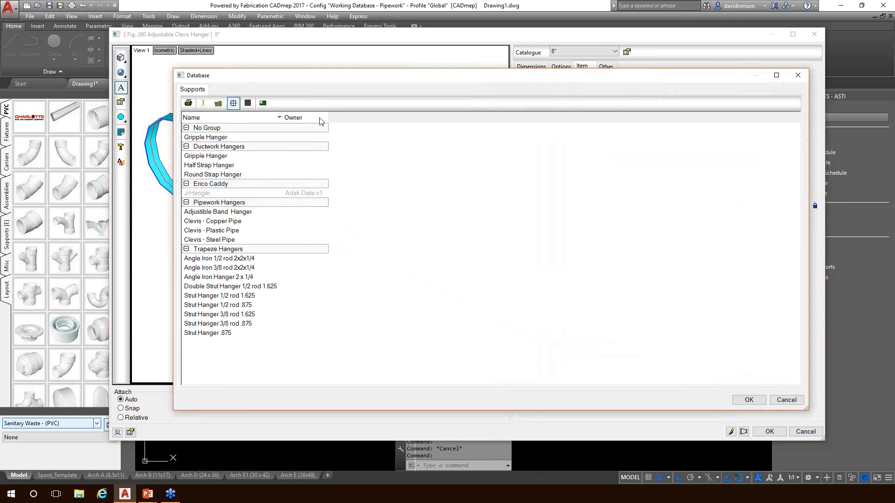
{"action": "left_click_drag", "start_coordinate": [333, 81], "coordinate": [355, 76]}
{"action": "left_click", "coordinate": [251, 237]}
{"action": "double_click", "coordinate": [252, 236]}
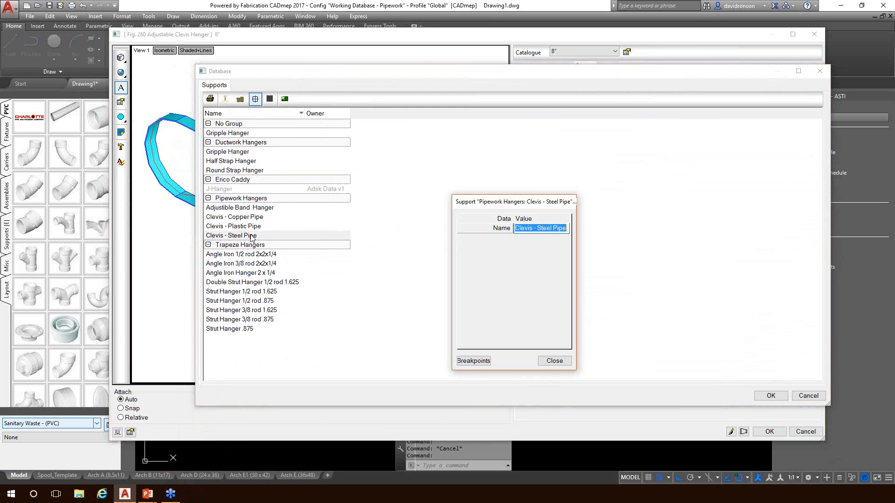
{"action": "left_click_drag", "start_coordinate": [511, 207], "coordinate": [462, 128]}
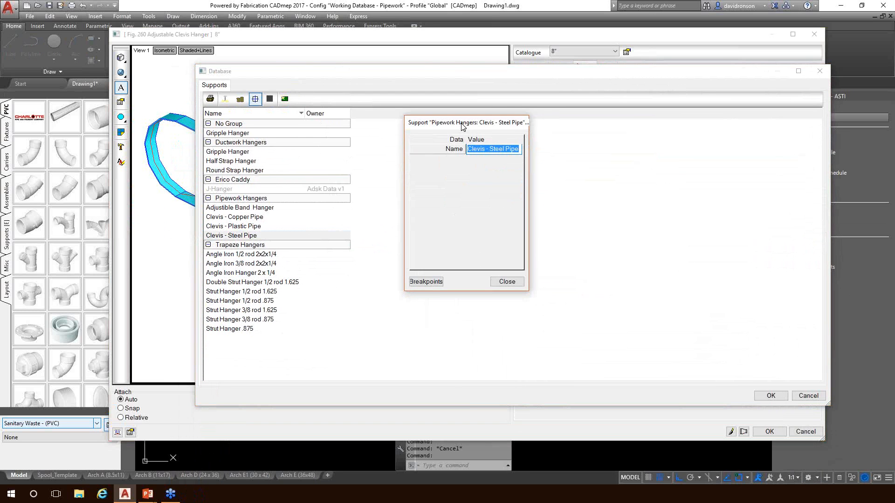
{"action": "left_click", "coordinate": [426, 282]}
{"action": "left_click_drag", "start_coordinate": [360, 30], "coordinate": [328, 105]}
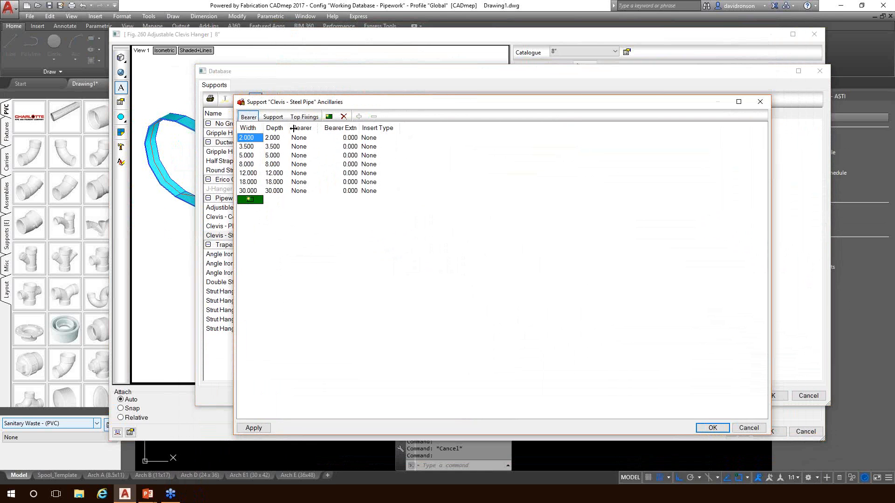
Widen the depth and bearer extension columns and review the bearer breakpoints of the Clevis - Steel Pipe support
{"action": "left_click_drag", "start_coordinate": [294, 128], "coordinate": [317, 128]}
{"action": "left_click_drag", "start_coordinate": [380, 128], "coordinate": [394, 128]}
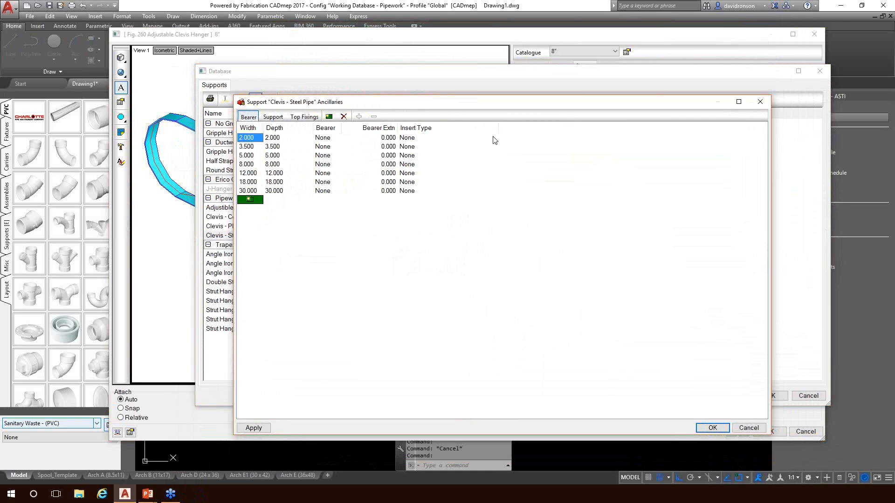
{"action": "left_click", "coordinate": [256, 146]}
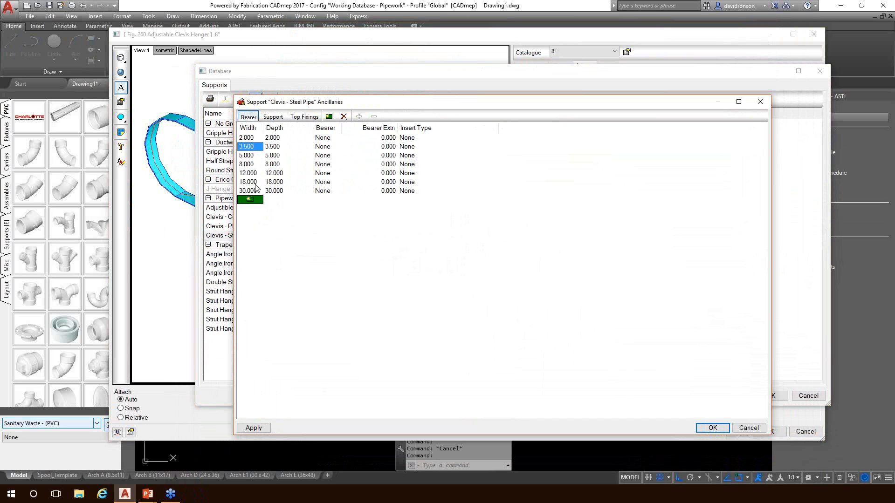
Review the support breakpoints, checking the rod, rod extension, rod diameter, bolts, clips and quantities of the 2.000 size row
{"action": "left_click", "coordinate": [273, 117]}
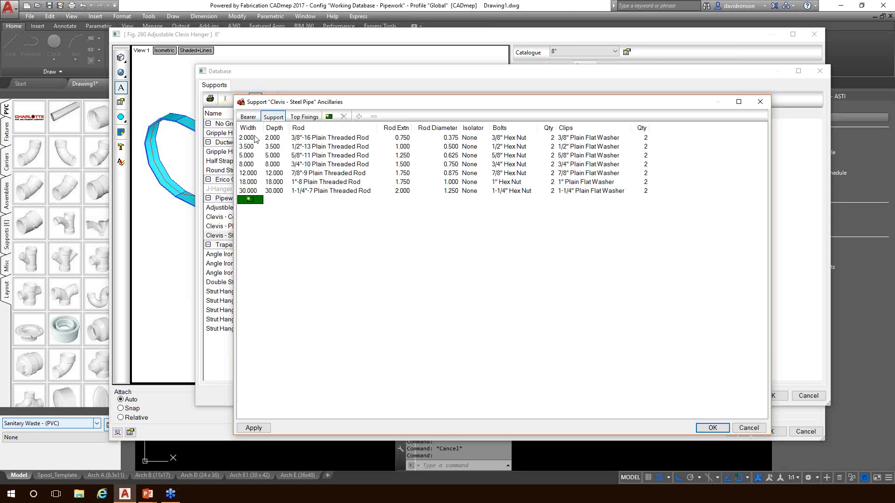
{"action": "left_click", "coordinate": [343, 139]}
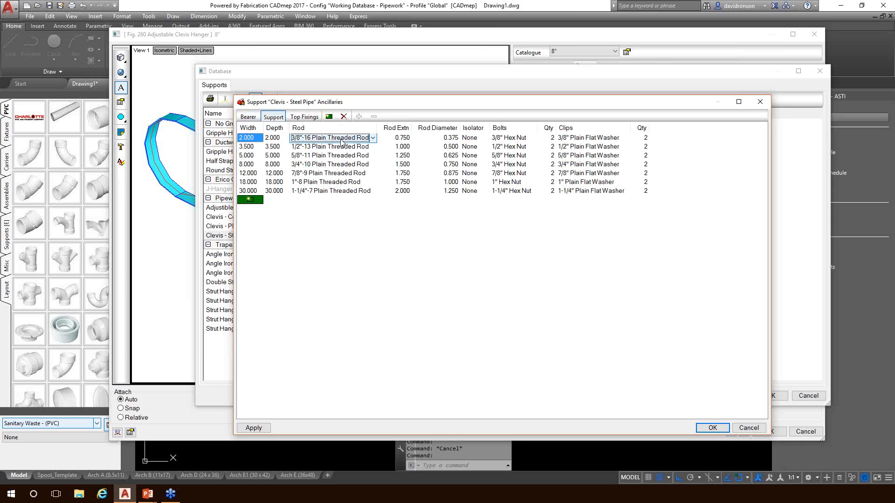
{"action": "left_click", "coordinate": [407, 140]}
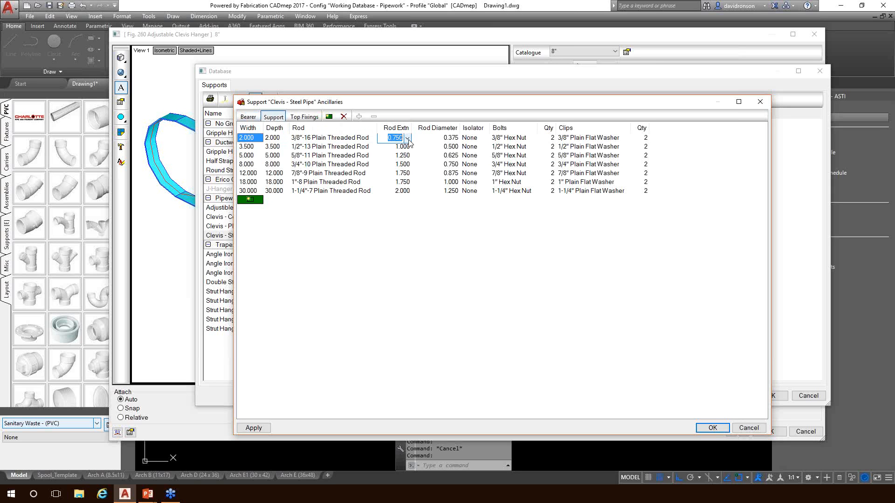
{"action": "left_click", "coordinate": [451, 139]}
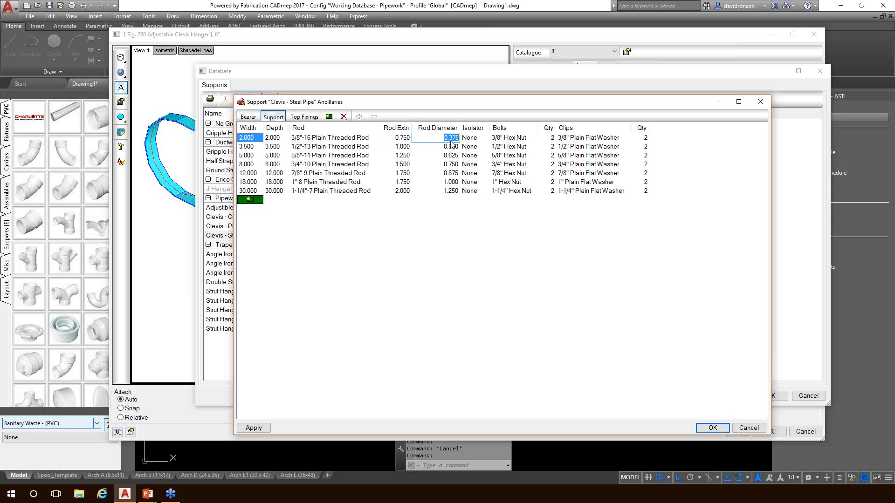
{"action": "left_click", "coordinate": [517, 139]}
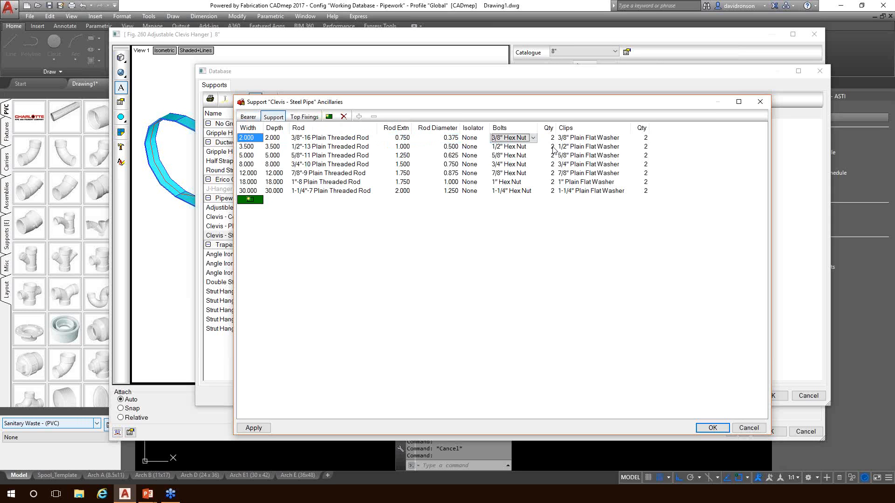
{"action": "left_click", "coordinate": [553, 138]}
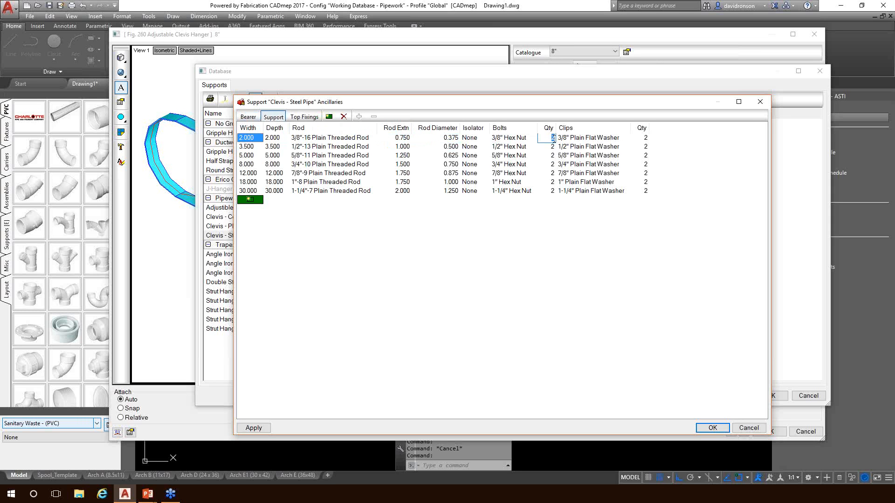
{"action": "left_click", "coordinate": [519, 139]}
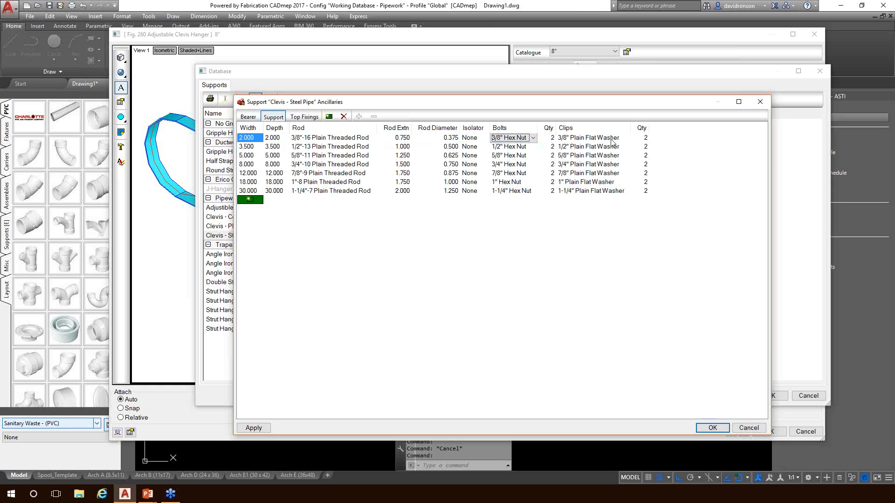
{"action": "left_click", "coordinate": [650, 140]}
{"action": "left_click", "coordinate": [621, 140]}
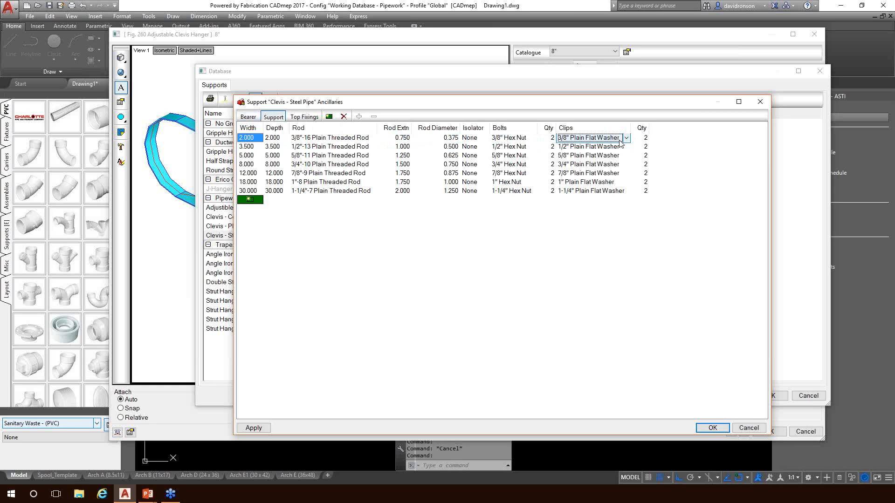
Examine the top fixings for each structure type, including the 8.000 size row's flat deck concrete fixings, and close the breakpoints
{"action": "left_click", "coordinate": [317, 117]}
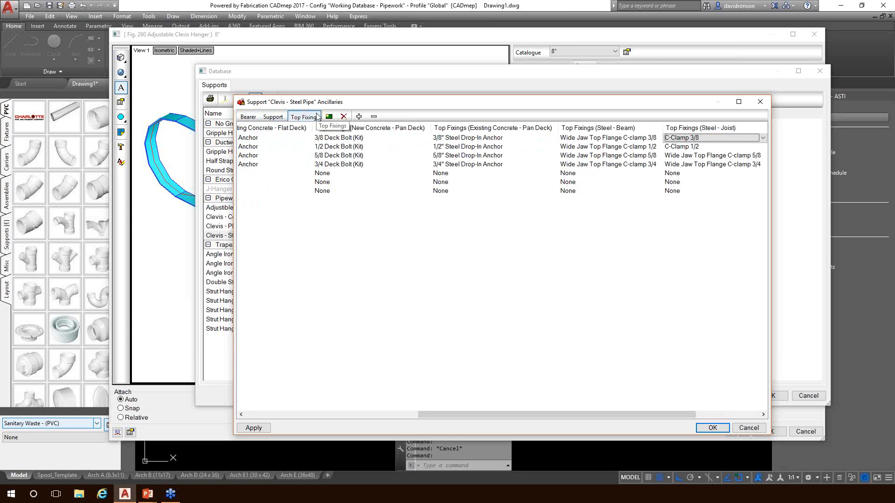
{"action": "left_click_drag", "start_coordinate": [577, 412], "coordinate": [343, 414]}
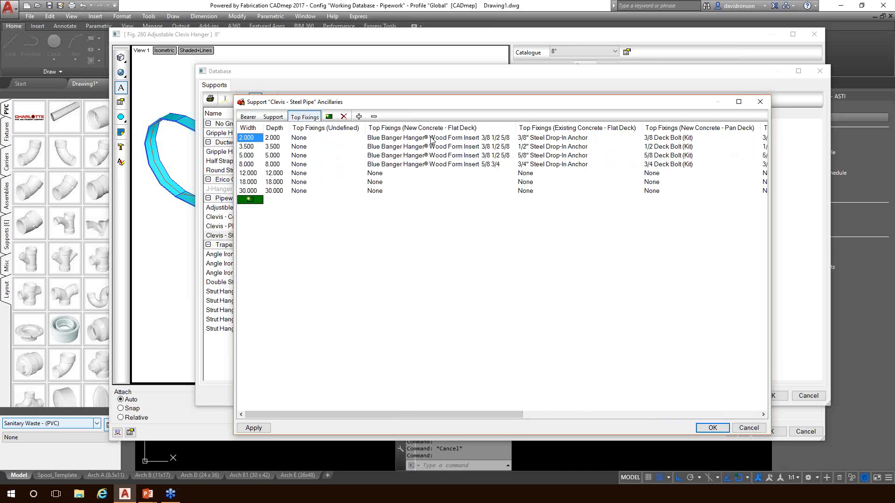
{"action": "left_click", "coordinate": [399, 164]}
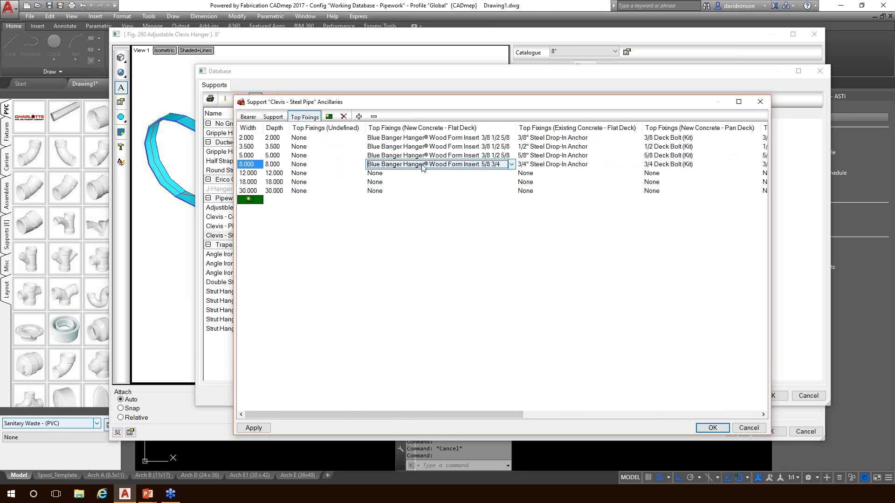
{"action": "left_click", "coordinate": [543, 164]}
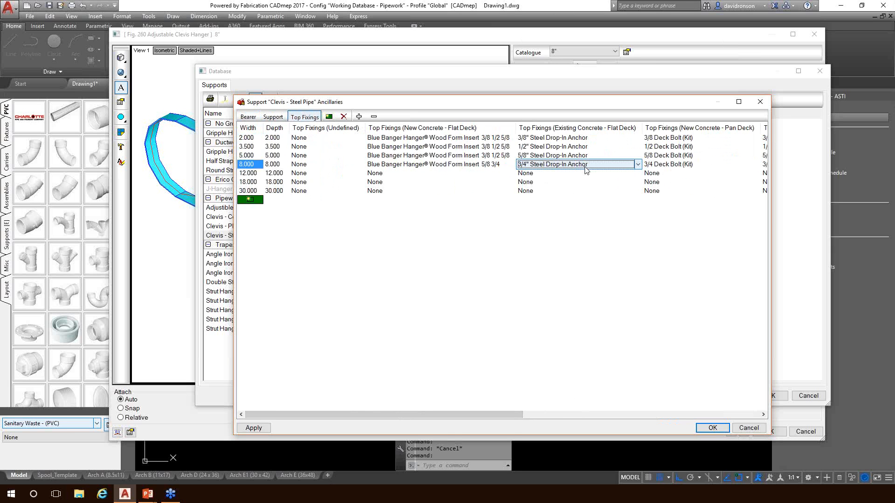
{"action": "left_click_drag", "start_coordinate": [503, 413], "coordinate": [773, 437]}
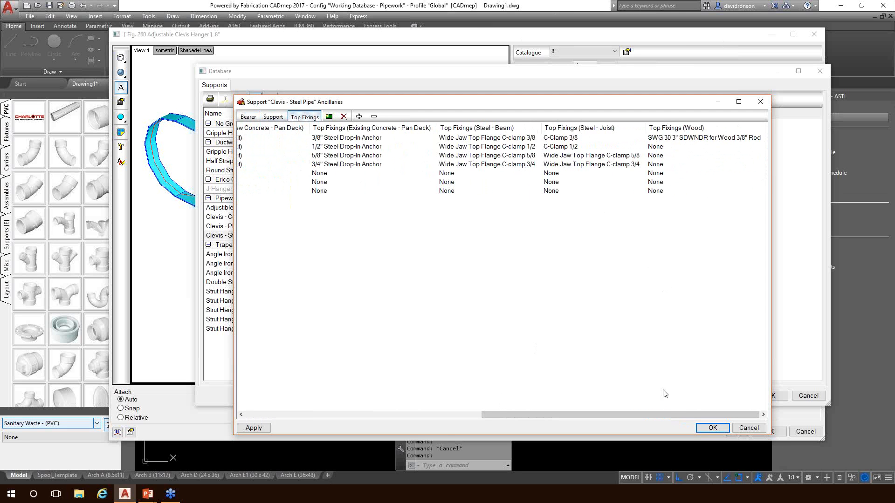
{"action": "left_click_drag", "start_coordinate": [671, 410], "coordinate": [435, 411]}
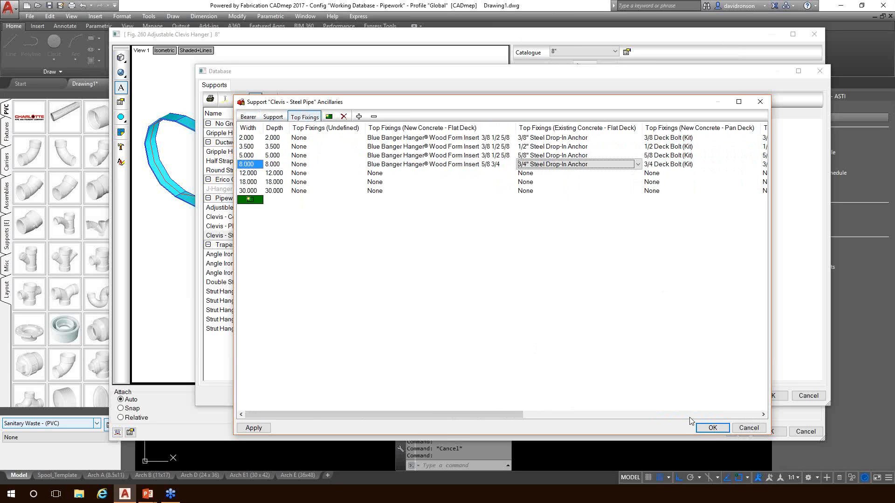
{"action": "left_click", "coordinate": [716, 429]}
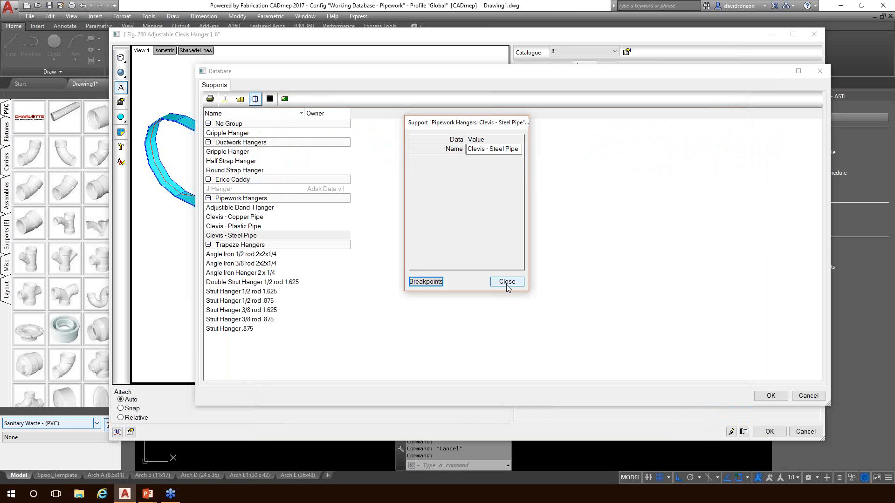
Reopen the breakpoints, view the threaded rod choices for the 2.000 size row, and cancel out of the database and hanger without changes
{"action": "left_click", "coordinate": [434, 282]}
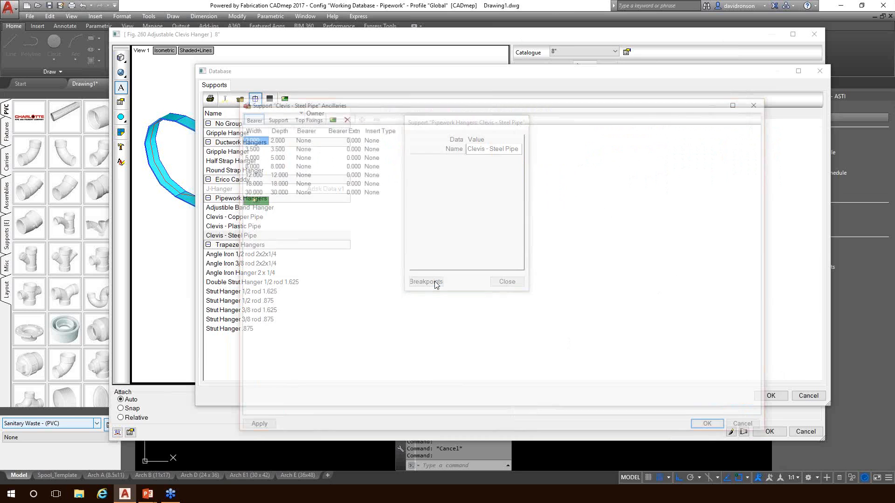
{"action": "left_click", "coordinate": [344, 139]}
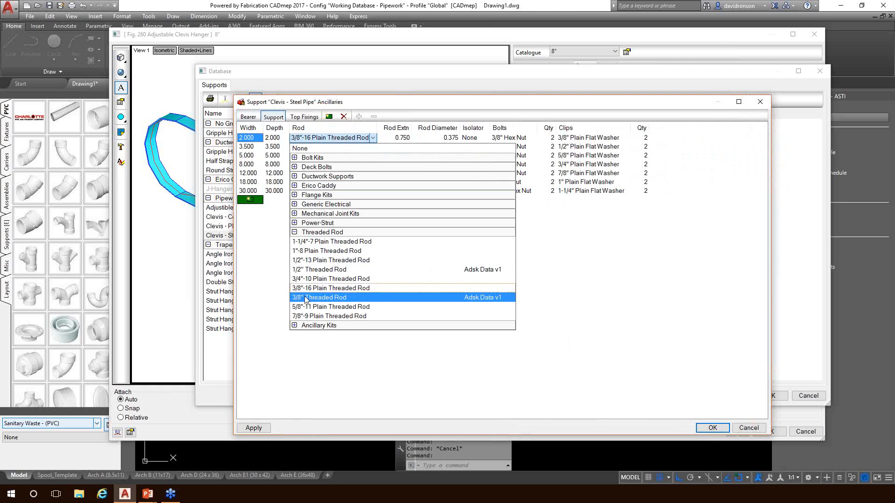
{"action": "left_click", "coordinate": [333, 140]}
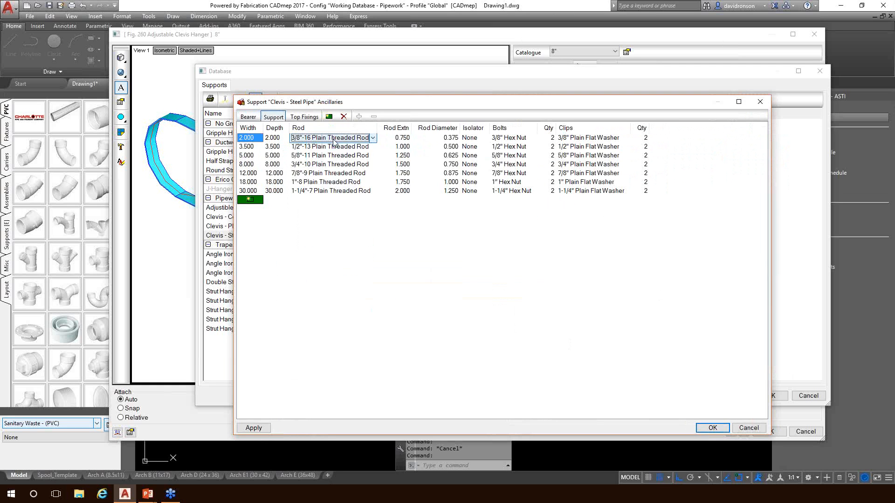
{"action": "left_click", "coordinate": [738, 429]}
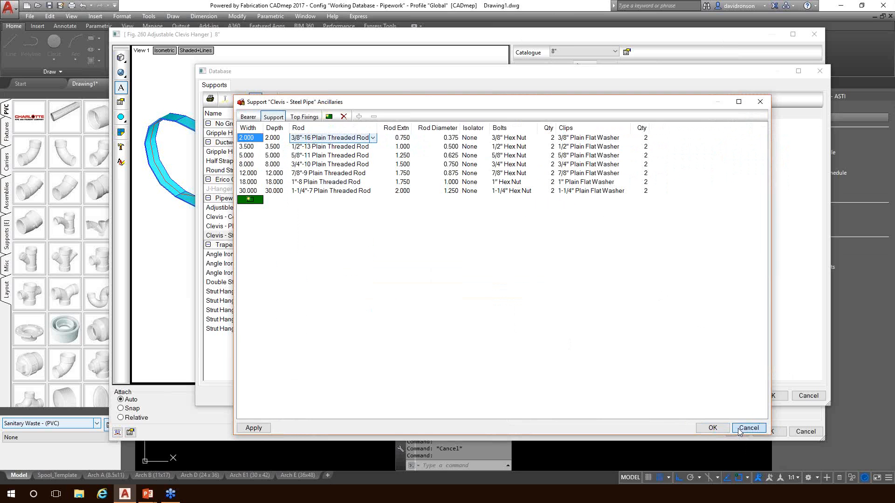
{"action": "left_click", "coordinate": [739, 428]}
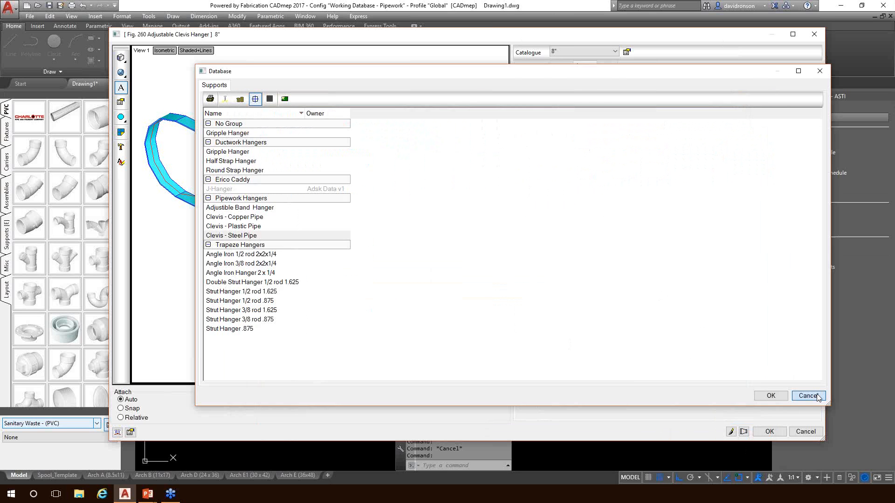
{"action": "left_click", "coordinate": [807, 395]}
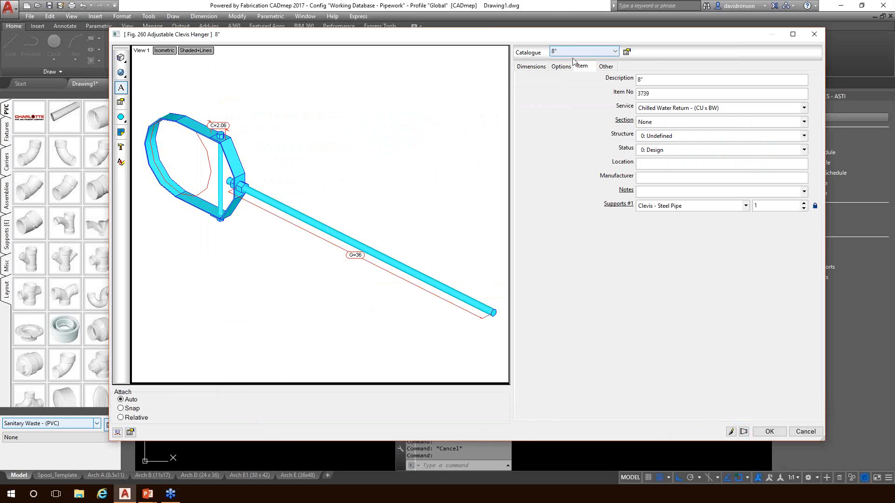
{"action": "left_click", "coordinate": [805, 431]}
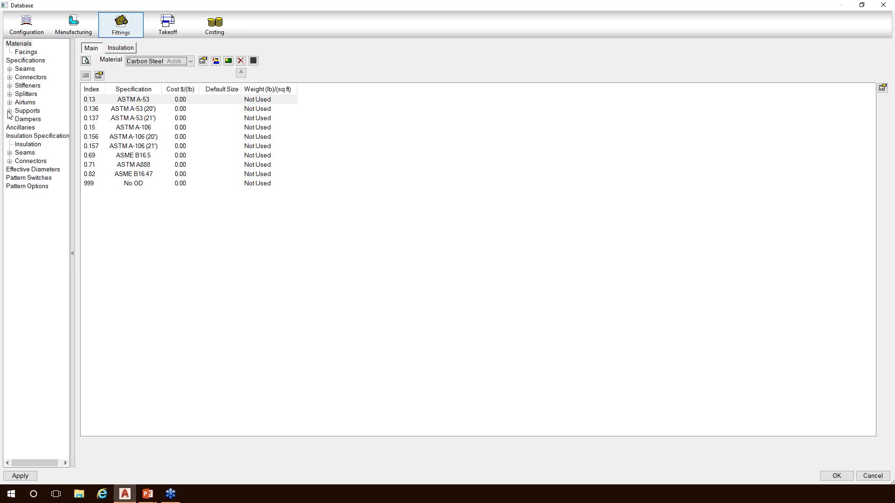
Expand Supports in the main fittings database and look through the ancillary materials available as bearers
{"action": "left_click", "coordinate": [10, 111]}
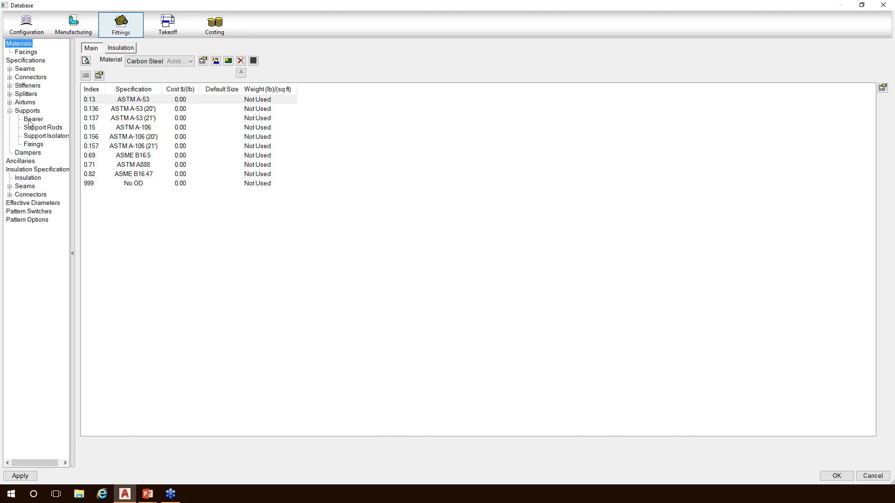
{"action": "left_click", "coordinate": [29, 122]}
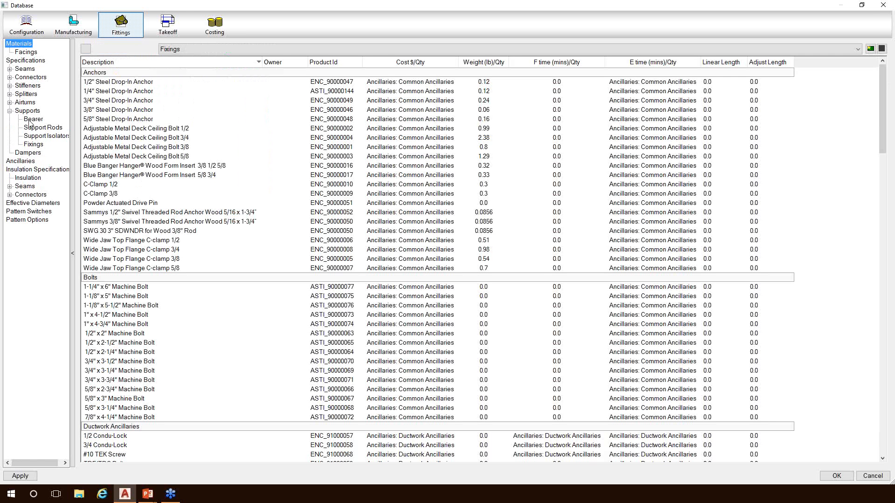
{"action": "left_click", "coordinate": [186, 352]}
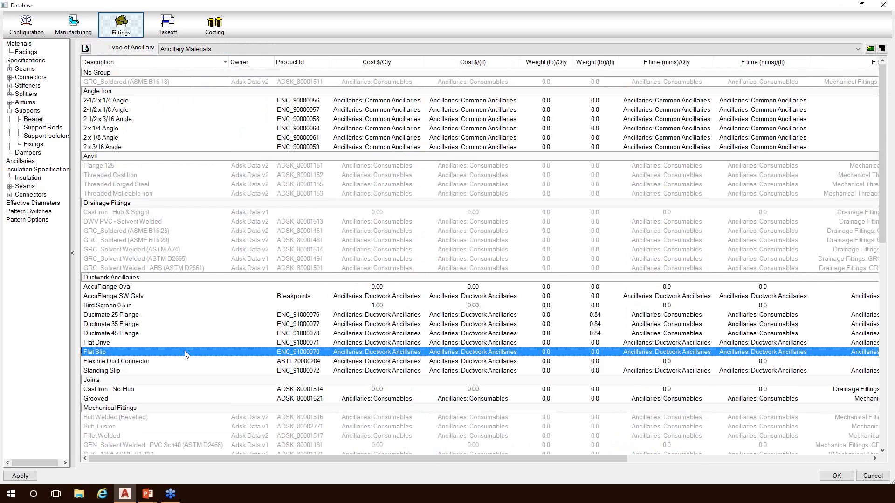
{"action": "scroll", "coordinate": [186, 353], "scroll_direction": "down", "scroll_amount": 13}
{"action": "scroll", "coordinate": [186, 350], "scroll_direction": "down", "scroll_amount": 3}
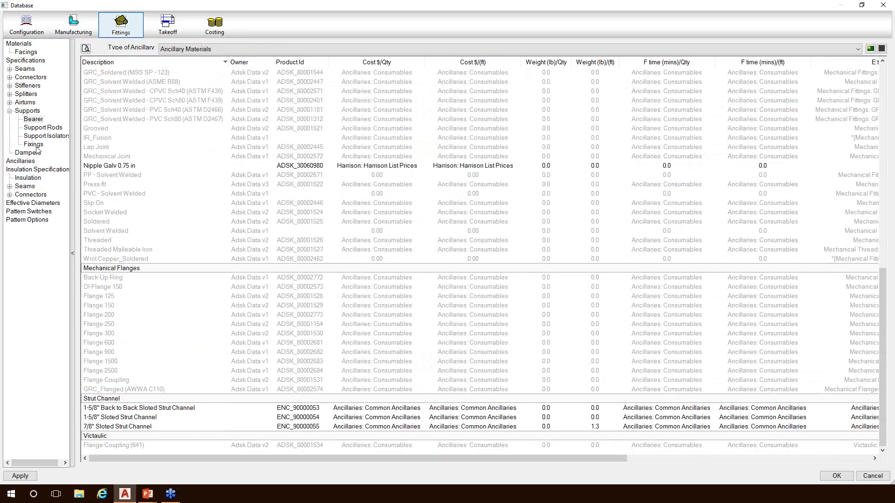
Look through the ancillaries available as support fixings, and switch to the Support Rods category
{"action": "left_click", "coordinate": [33, 144]}
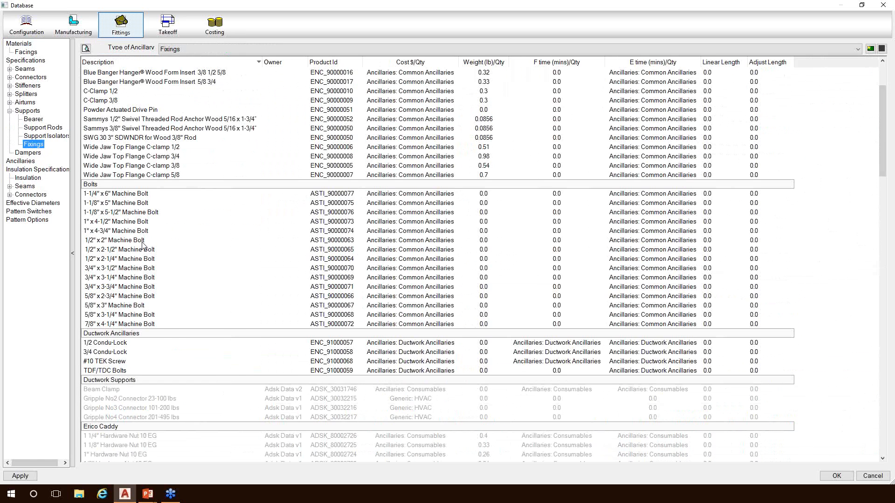
{"action": "scroll", "coordinate": [143, 245], "scroll_direction": "down", "scroll_amount": 20}
{"action": "scroll", "coordinate": [147, 251], "scroll_direction": "down", "scroll_amount": 4}
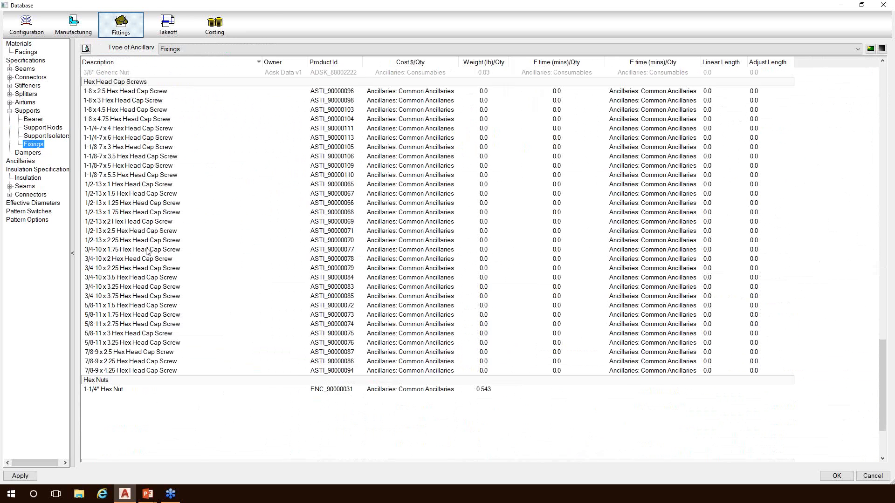
{"action": "scroll", "coordinate": [146, 249], "scroll_direction": "down", "scroll_amount": 4}
{"action": "left_click", "coordinate": [40, 128]}
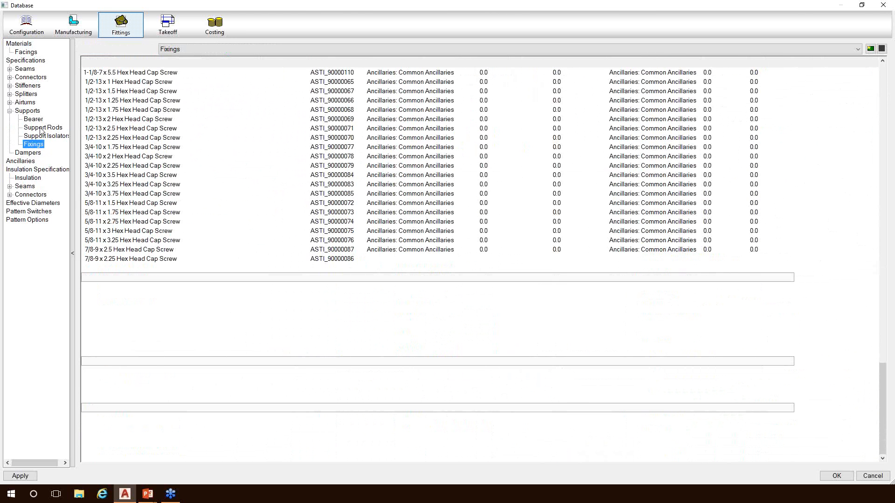
Examine the 3/8"-16 Plain Threaded Rod record, including its description, product ID, cost source, weight per foot and linear length, and close it
{"action": "left_click", "coordinate": [111, 308]}
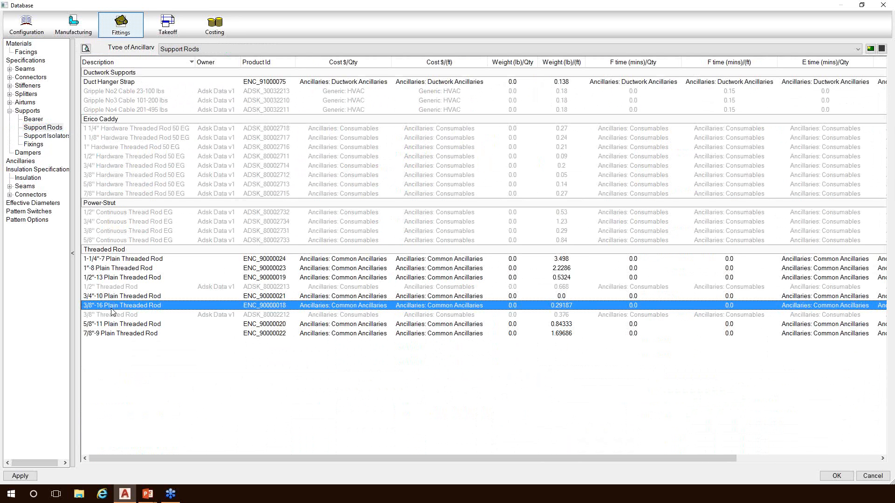
{"action": "left_click", "coordinate": [103, 251]}
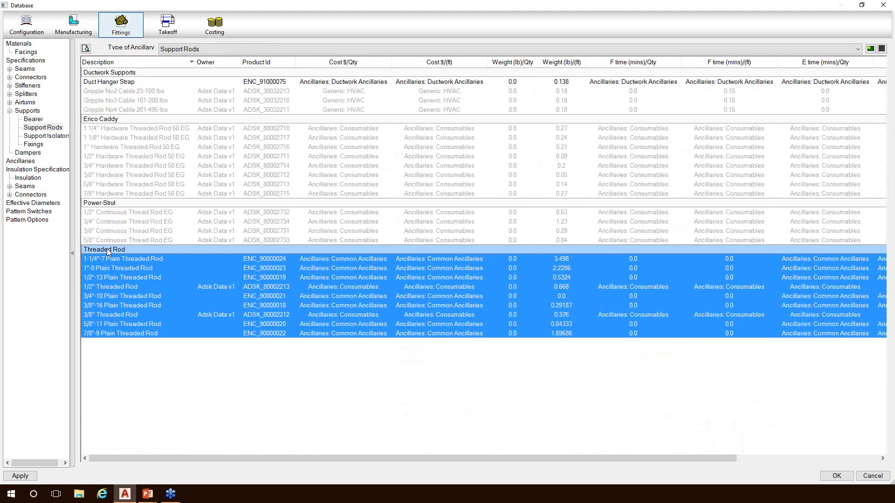
{"action": "left_click", "coordinate": [111, 305]}
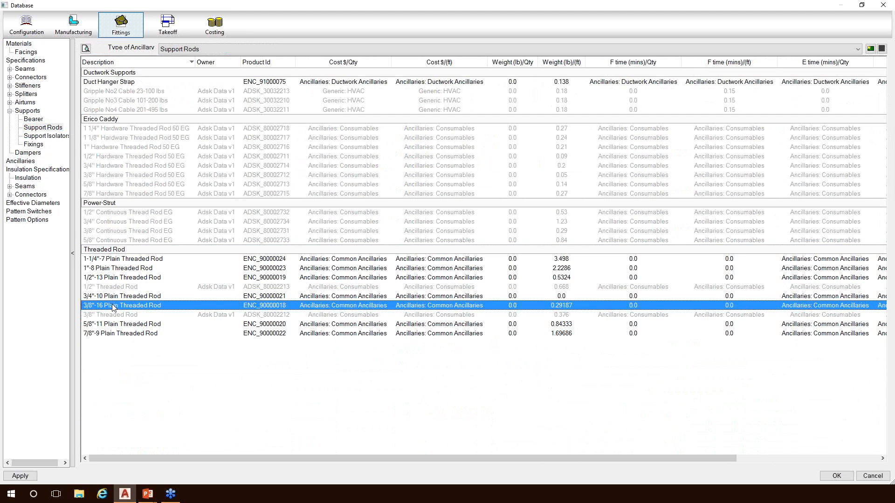
{"action": "double_click", "coordinate": [112, 305]}
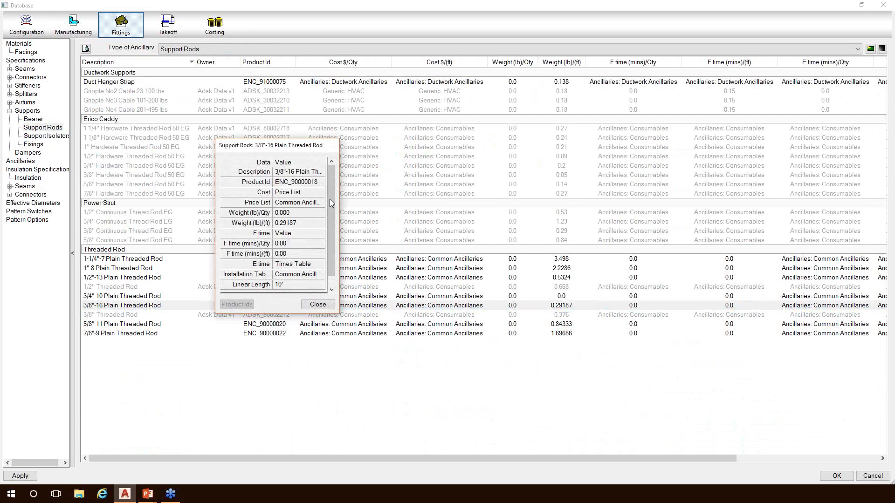
{"action": "left_click", "coordinate": [293, 171]}
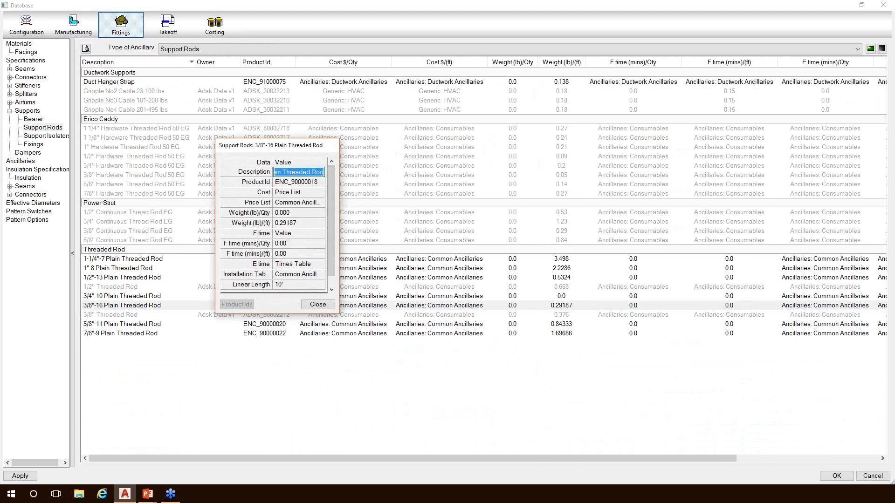
{"action": "left_click", "coordinate": [288, 182]}
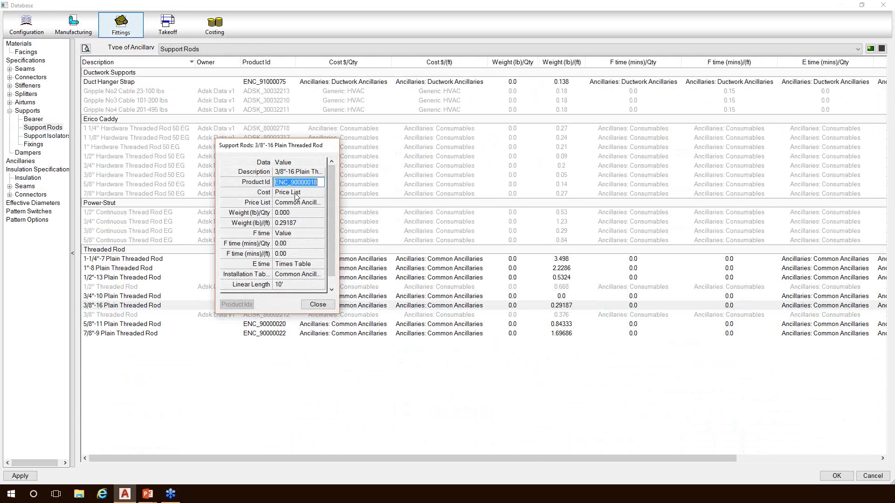
{"action": "left_click", "coordinate": [295, 193]}
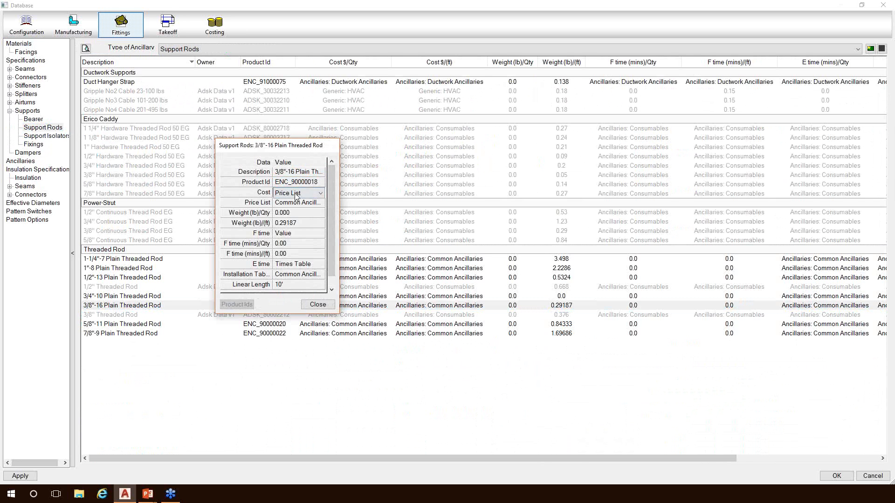
{"action": "left_click", "coordinate": [303, 223]}
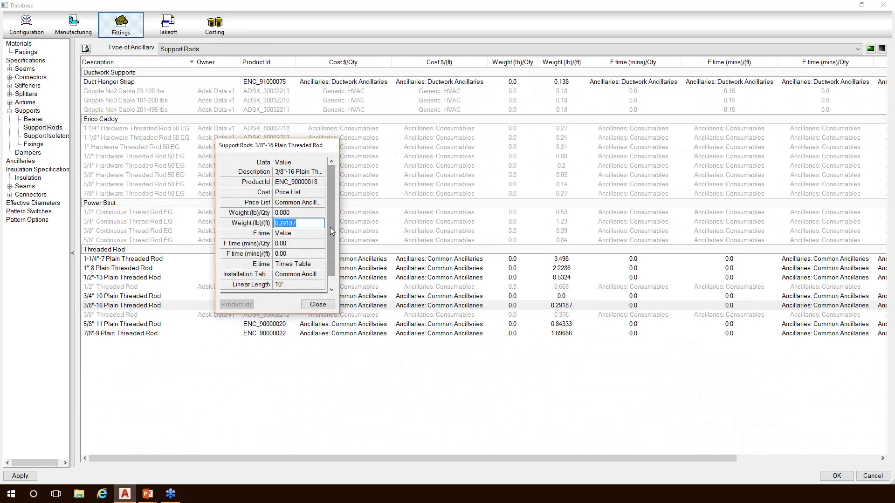
{"action": "scroll", "coordinate": [332, 231], "scroll_direction": "down", "scroll_amount": 1}
{"action": "left_click", "coordinate": [306, 274]}
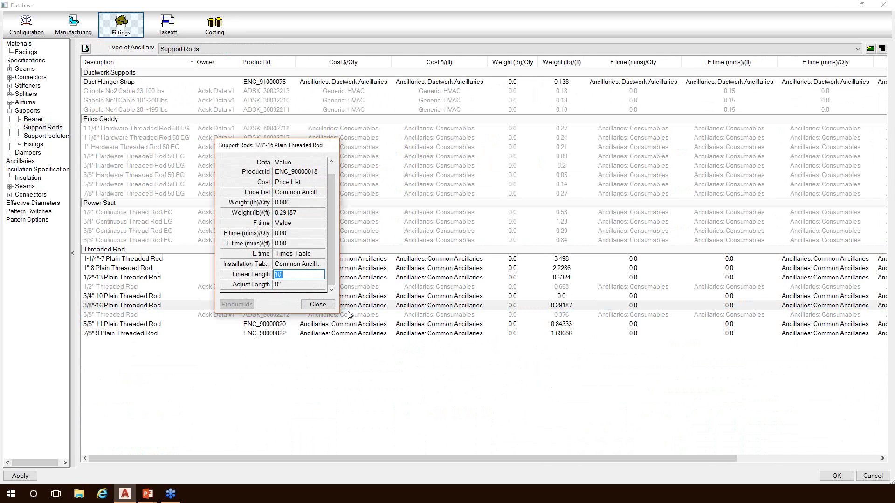
{"action": "left_click", "coordinate": [321, 306]}
{"action": "left_click", "coordinate": [319, 305]}
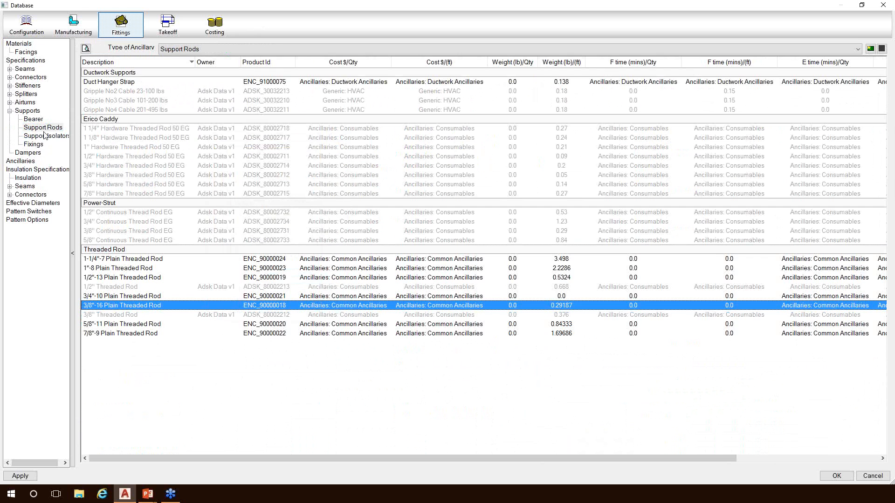
View the support breakpoints of the Clevis - Steel Pipe hanger, and cancel out of the database without saving changes
{"action": "left_click", "coordinate": [28, 112]}
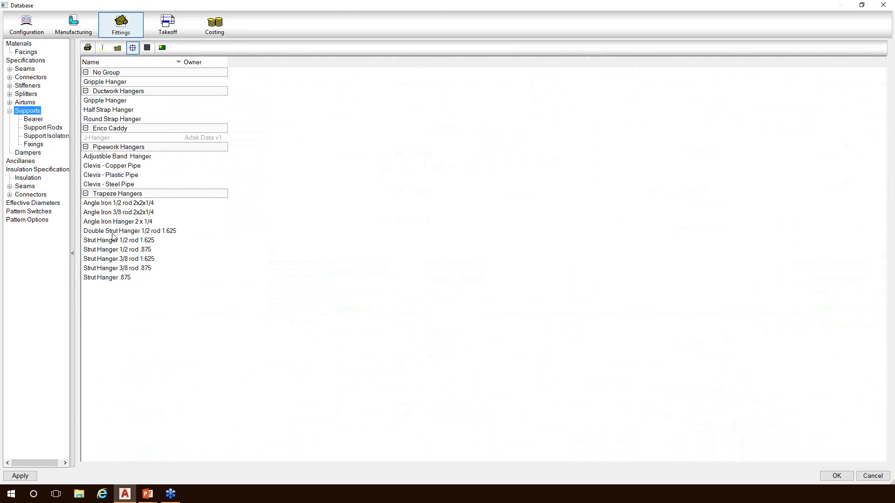
{"action": "double_click", "coordinate": [101, 184]}
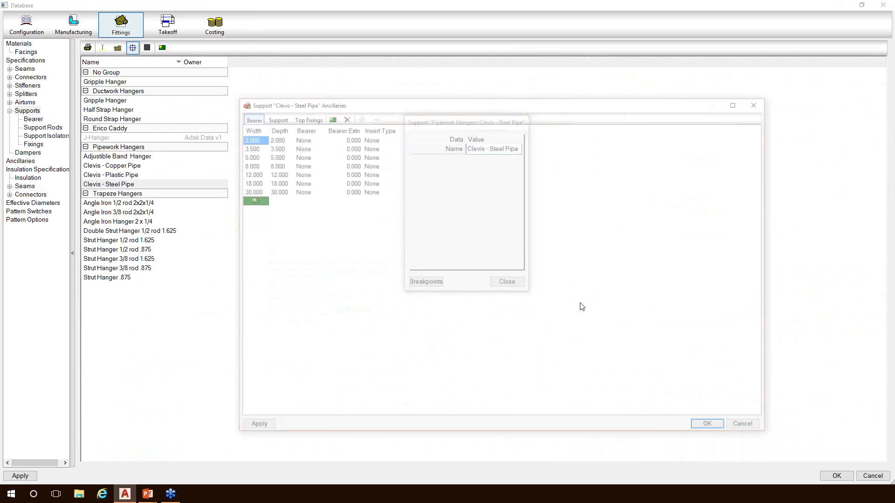
{"action": "left_click", "coordinate": [748, 428]}
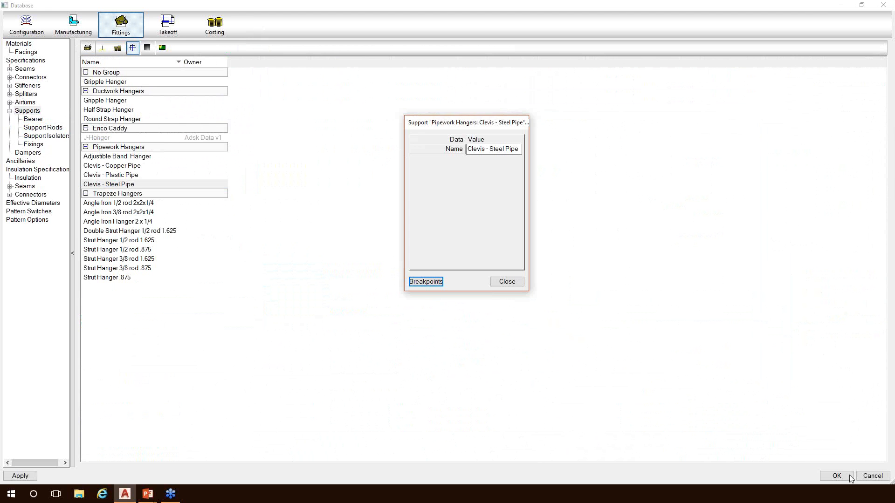
{"action": "left_click", "coordinate": [507, 281]}
{"action": "left_click", "coordinate": [873, 476]}
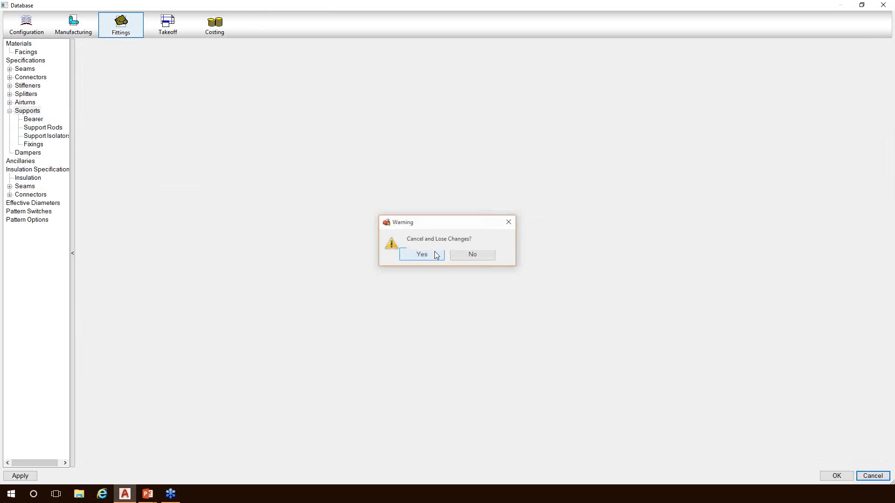
{"action": "left_click", "coordinate": [436, 255]}
Preview the Ancillary List Totals report for the single clevis hanger, and exit the preview
{"action": "left_click", "coordinate": [413, 196]}
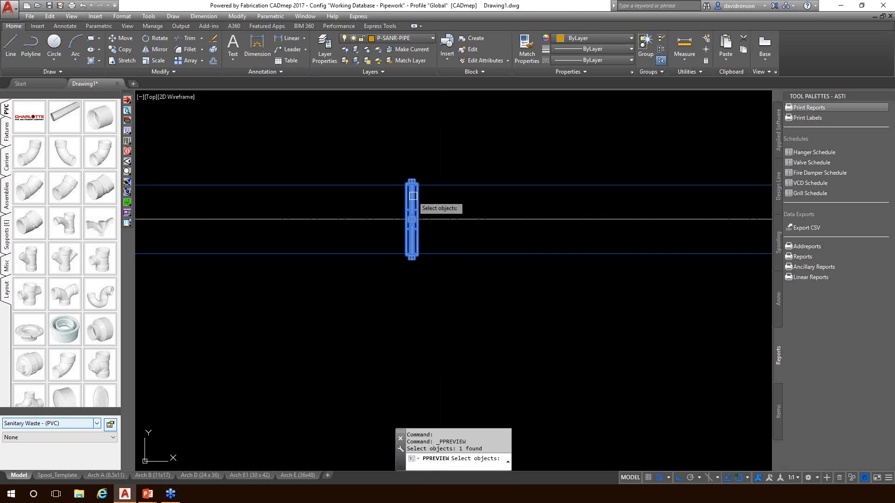
{"action": "key", "text": "Return"}
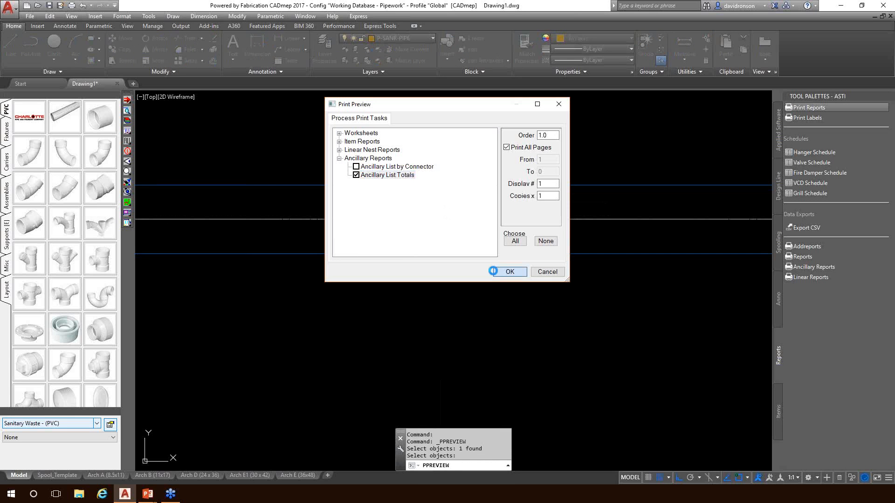
{"action": "left_click", "coordinate": [494, 271]}
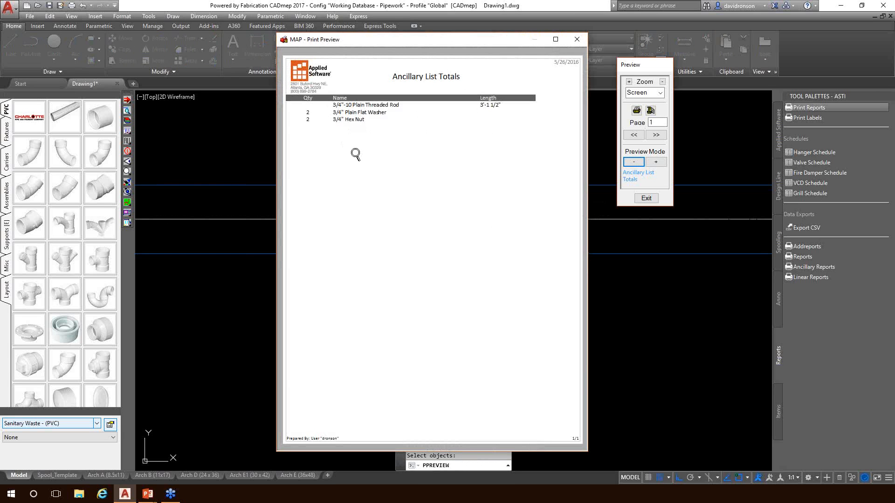
{"action": "left_click", "coordinate": [646, 199]}
Make the pipe carrying the hanger active with the SA command to switch to its Chilled Water Return - (CU x BW) service
{"action": "right_click", "coordinate": [393, 237]}
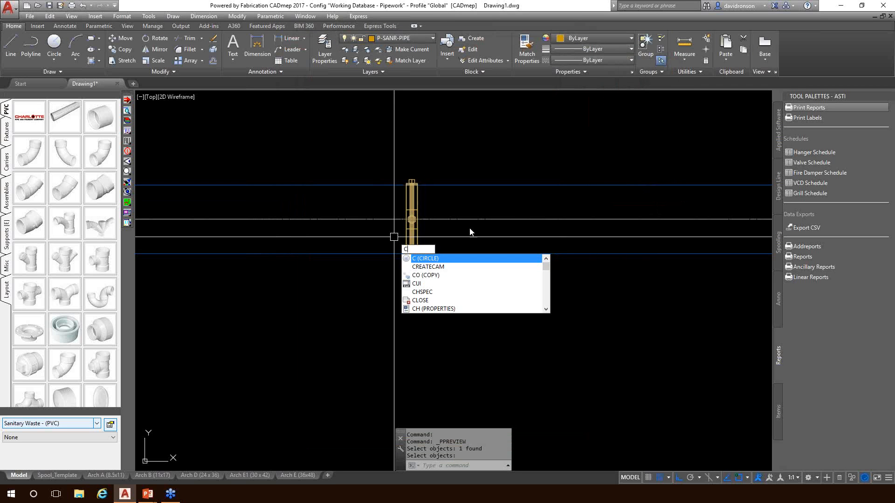
{"action": "key", "text": "Escape"}
{"action": "type", "text": "sa"}
{"action": "key", "text": "Return"}
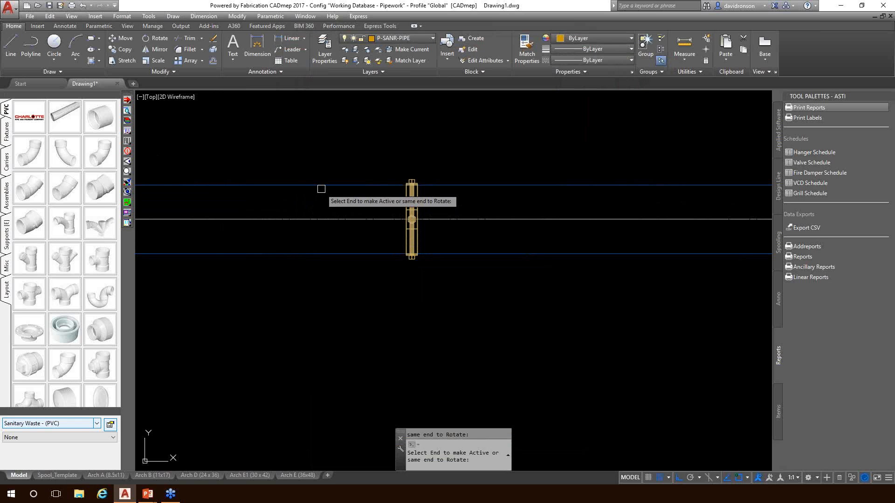
{"action": "left_click", "coordinate": [320, 186]}
{"action": "key", "text": "Escape"}
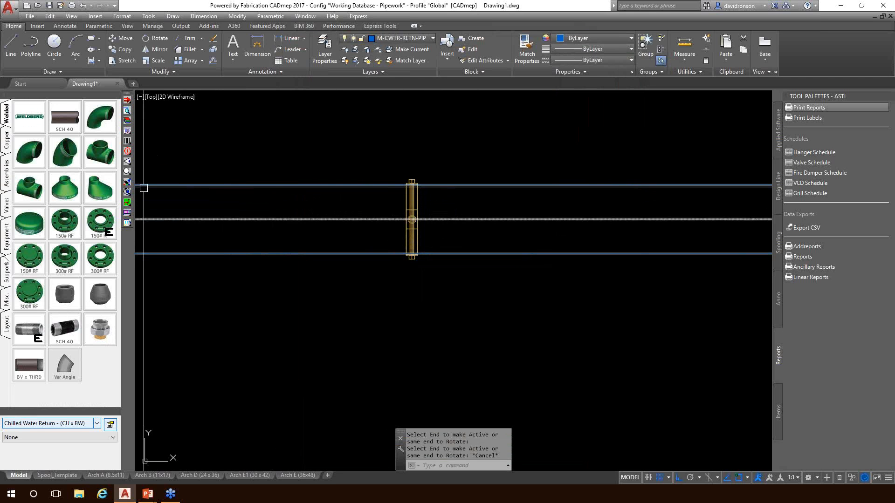
Place a second clevis hanger from the service's supports on the pipe, to the right of the existing hanger
{"action": "left_click", "coordinate": [6, 272]}
{"action": "right_click", "coordinate": [25, 116]}
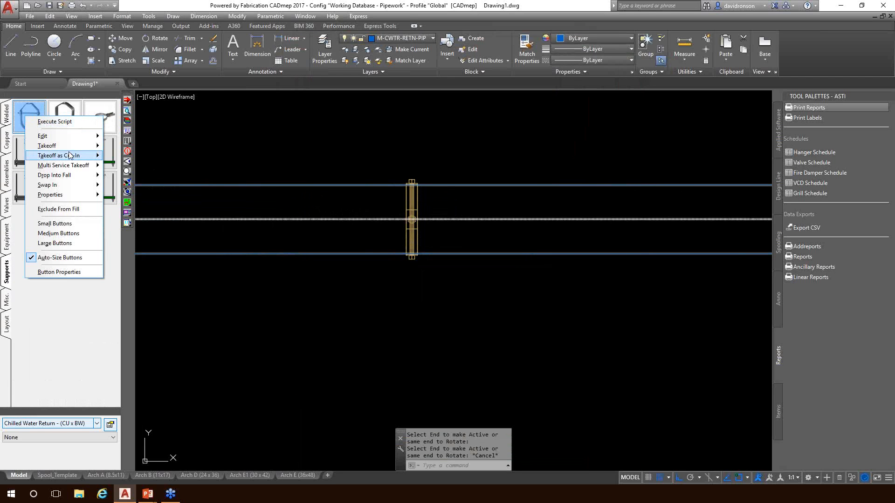
{"action": "left_click", "coordinate": [70, 153]}
{"action": "left_click", "coordinate": [524, 183]}
{"action": "left_click", "coordinate": [524, 183]}
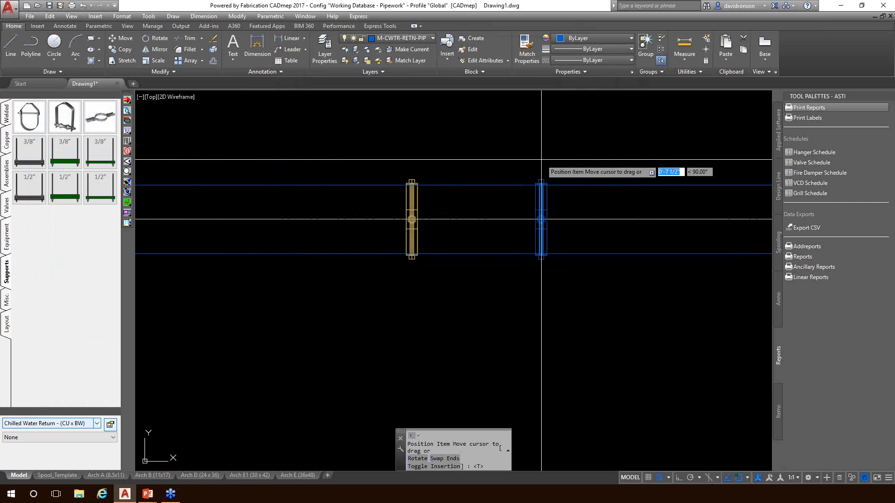
{"action": "left_click", "coordinate": [541, 159]}
{"action": "key", "text": "Escape"}
Preview the Ancillary List Totals report for both clevis hangers together, and exit the preview
{"action": "left_click", "coordinate": [809, 108]}
{"action": "left_click", "coordinate": [541, 202]}
{"action": "left_click", "coordinate": [413, 199]}
{"action": "key", "text": "Return"}
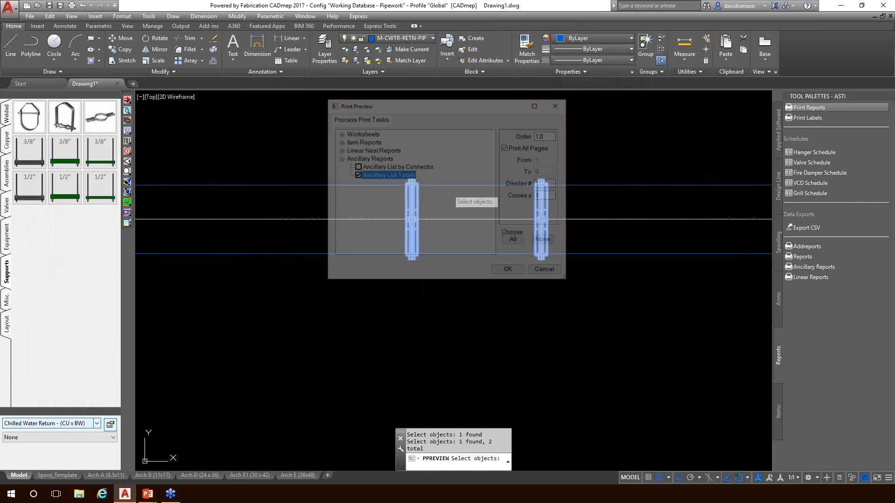
{"action": "left_click", "coordinate": [509, 272]}
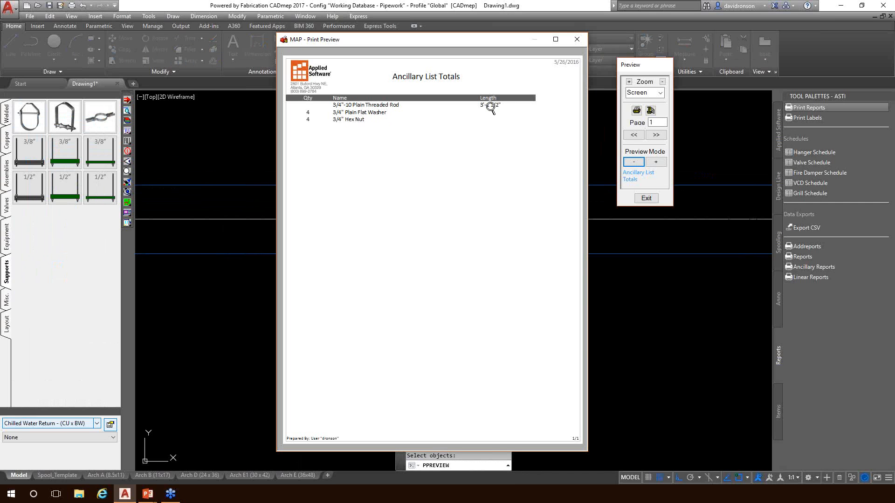
{"action": "left_click", "coordinate": [653, 199]}
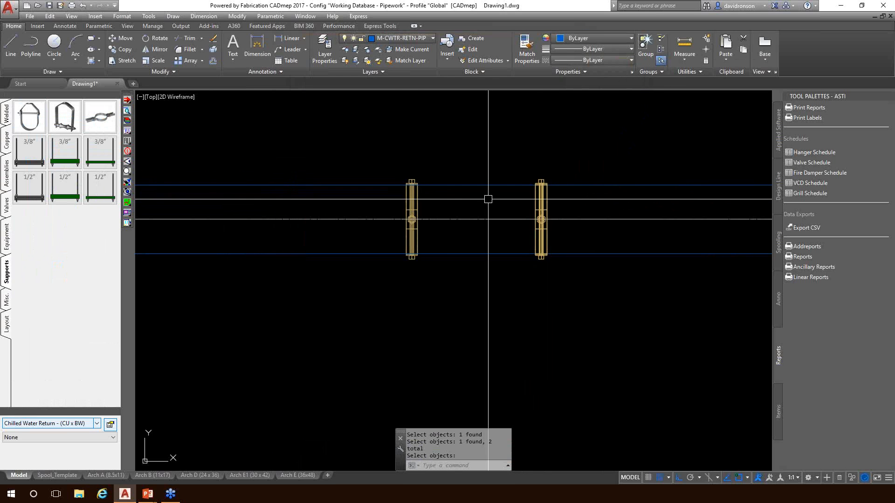
Rerun the Ancillary List Totals preview on the two hangers to recheck the combined threaded rod length, and exit it
{"action": "mouse_move", "coordinate": [542, 219]}
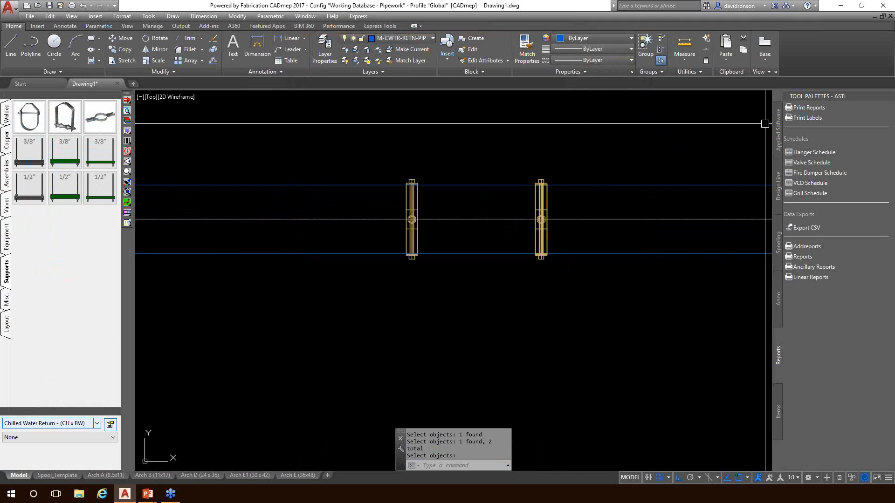
{"action": "left_click", "coordinate": [809, 108]}
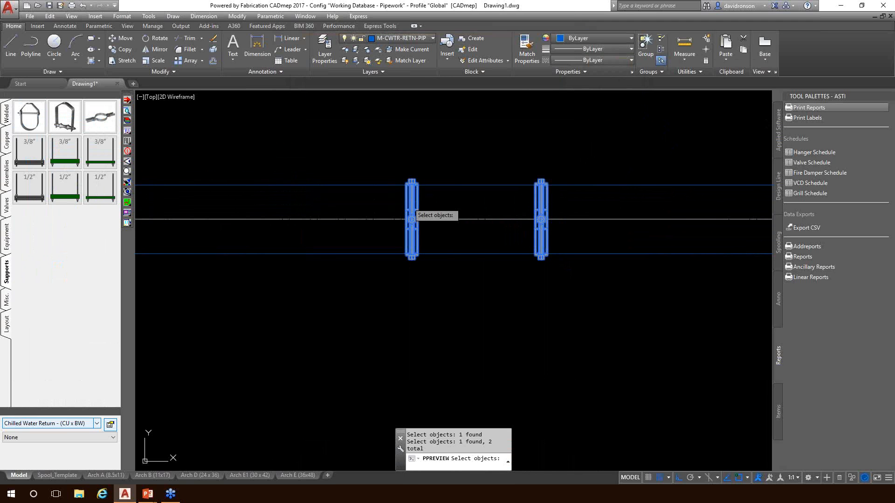
{"action": "key", "text": "Return"}
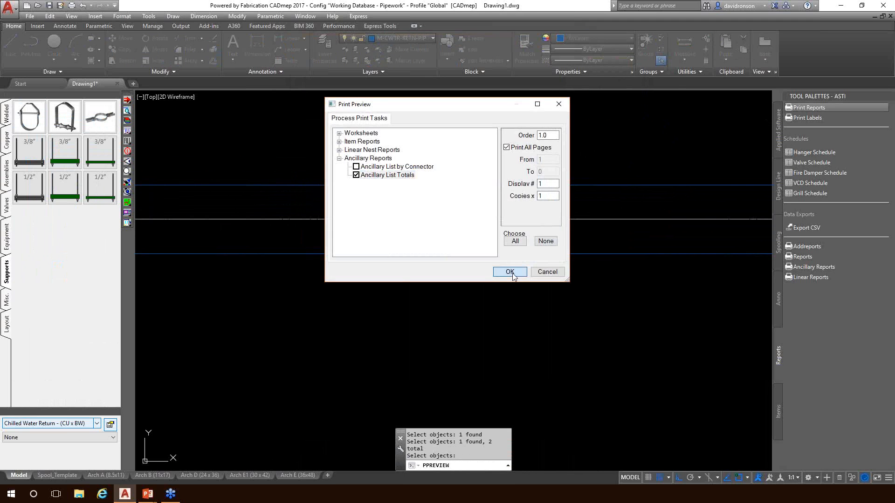
{"action": "left_click", "coordinate": [510, 272]}
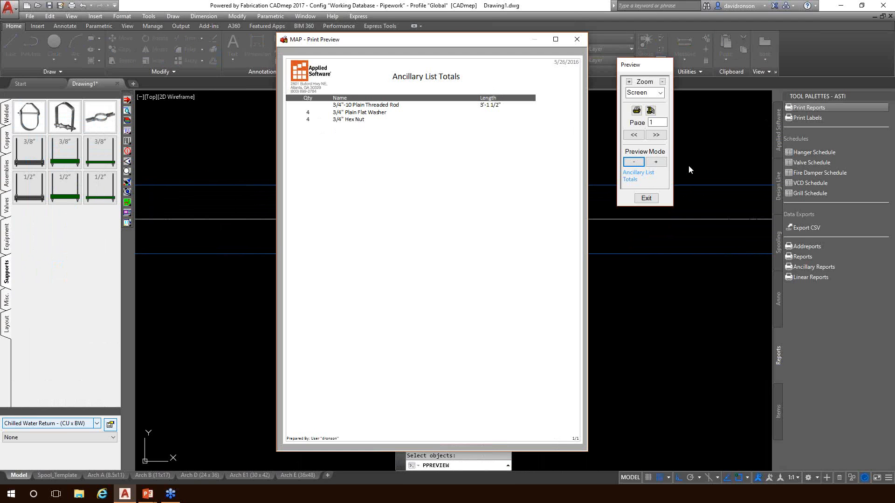
{"action": "left_click", "coordinate": [646, 198]}
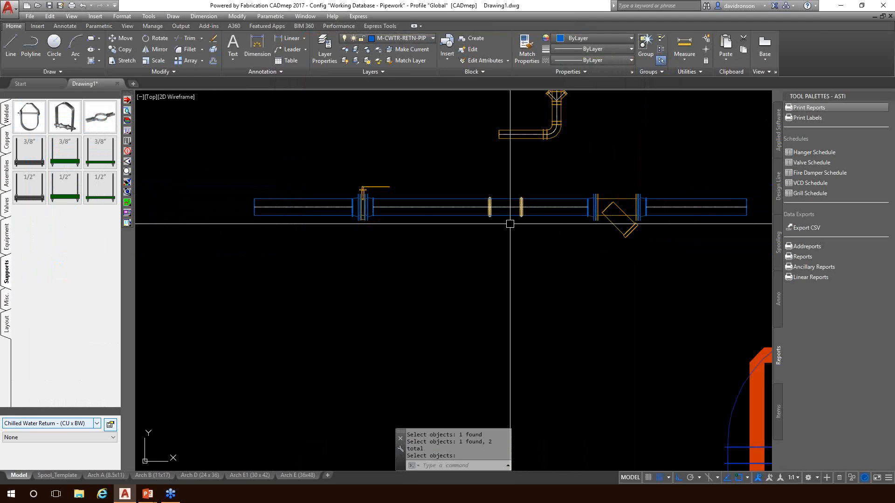
Open the CADmep properties of the valve between the flanges and view the bolt kit among its ancillaries
{"action": "scroll", "coordinate": [429, 194], "scroll_direction": "up", "scroll_amount": 3}
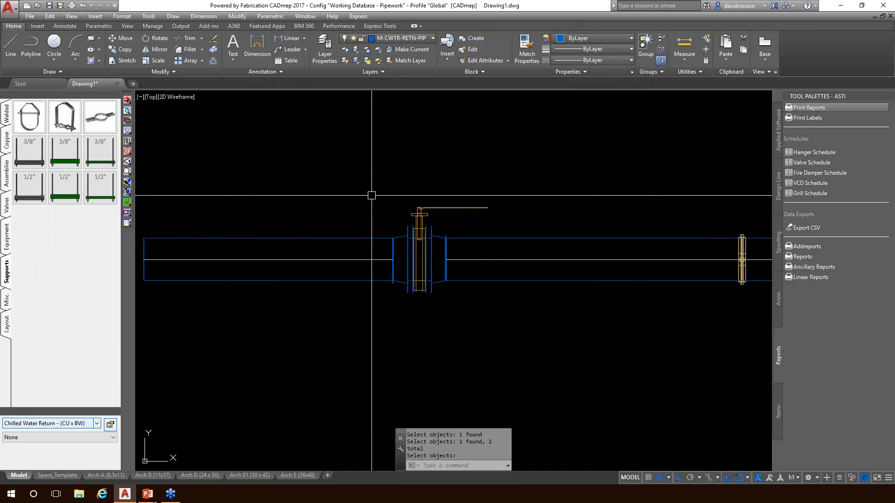
{"action": "mouse_move", "coordinate": [400, 236]}
{"action": "scroll", "coordinate": [415, 240], "scroll_direction": "up", "scroll_amount": 4}
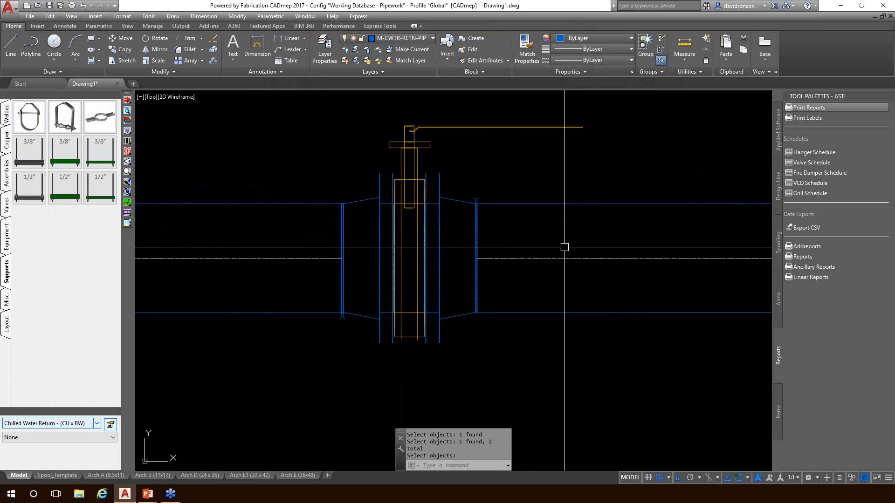
{"action": "key", "text": "Return"}
{"action": "left_click", "coordinate": [424, 145]}
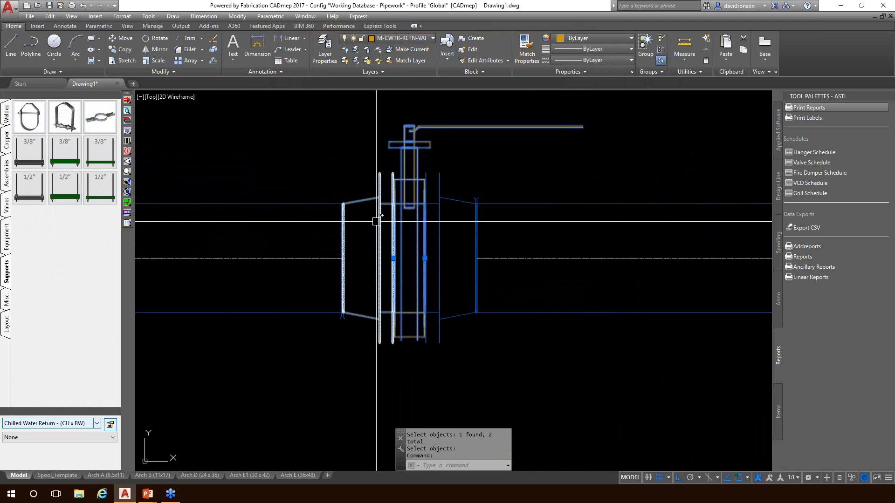
{"action": "right_click", "coordinate": [413, 151]}
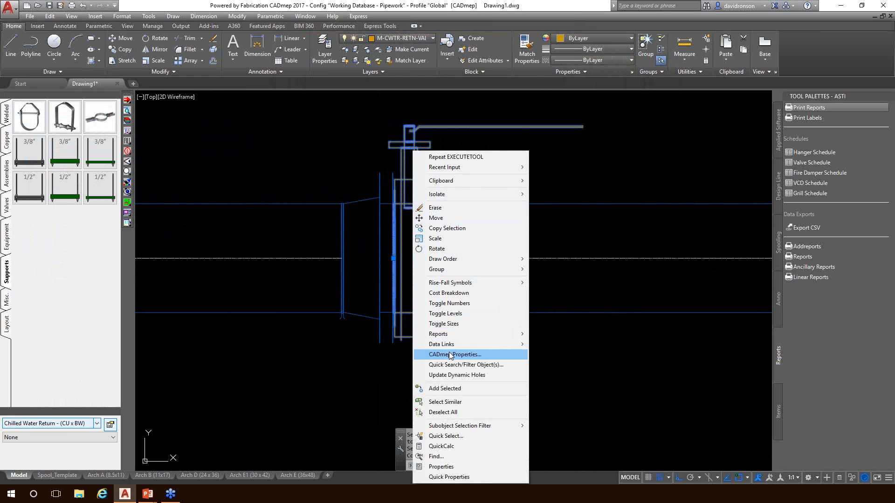
{"action": "left_click", "coordinate": [449, 354]}
{"action": "left_click", "coordinate": [534, 131]}
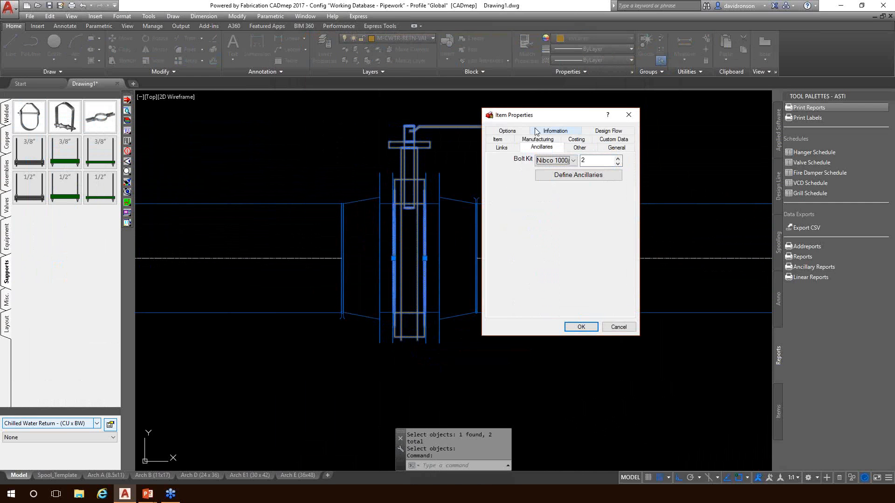
View the valve's Bolt Kit definition with its Ancillary Kits type and End 1 size, and cancel out of the properties
{"action": "left_click", "coordinate": [567, 176]}
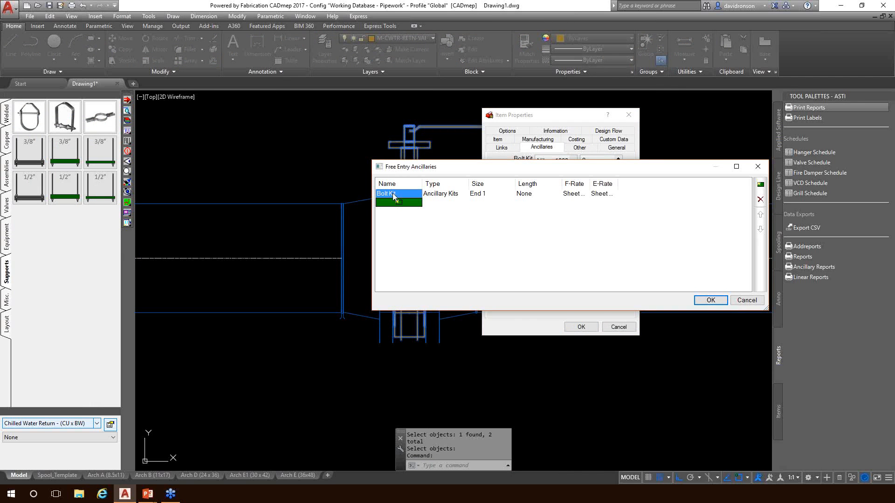
{"action": "left_click", "coordinate": [437, 195]}
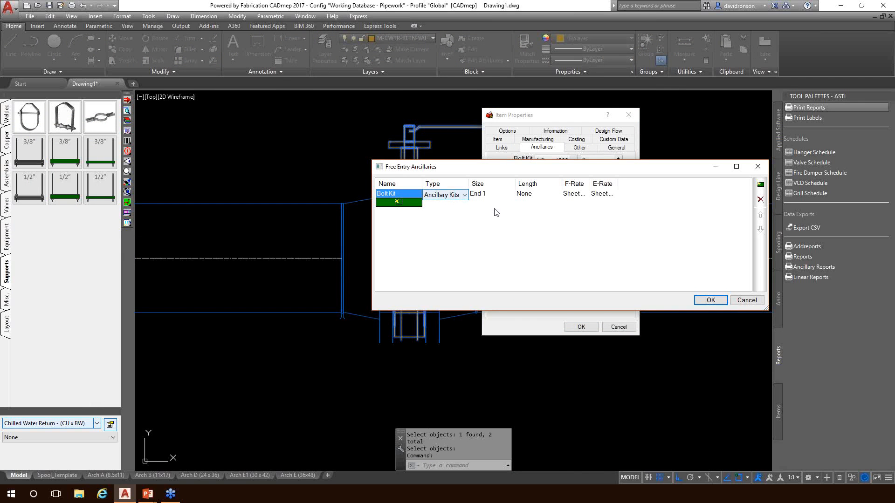
{"action": "left_click", "coordinate": [495, 195]}
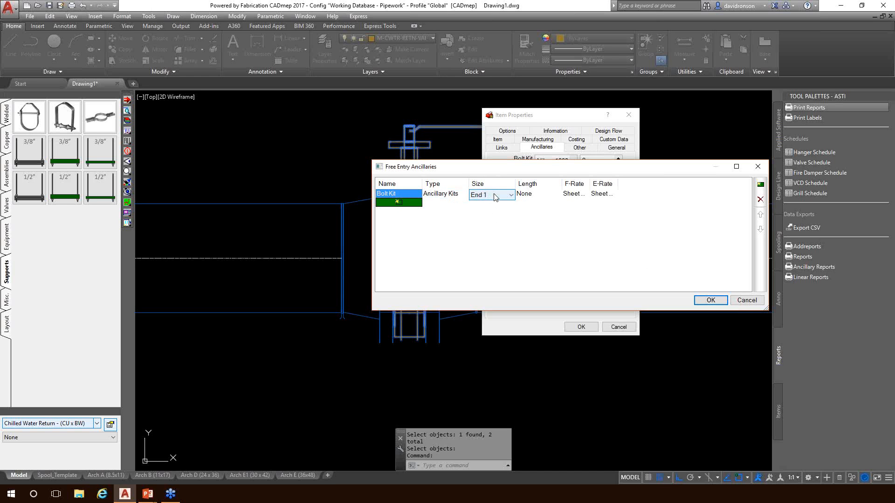
{"action": "left_click", "coordinate": [760, 300]}
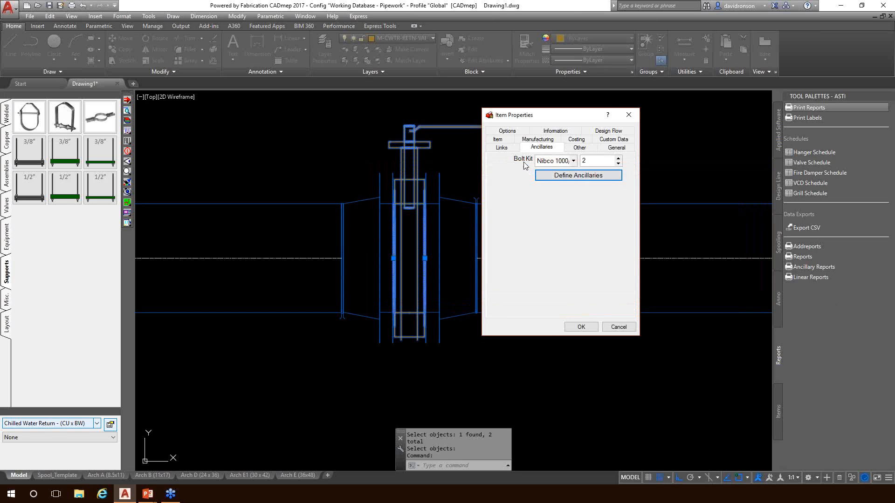
{"action": "left_click", "coordinate": [618, 327]}
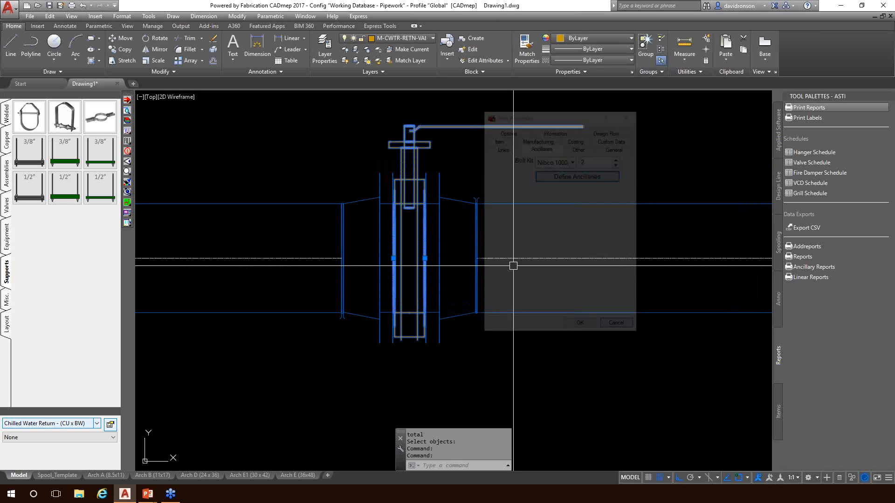
{"action": "key", "text": "Escape"}
{"action": "key", "text": "Escape"}
{"action": "scroll", "coordinate": [421, 174], "scroll_direction": "up", "scroll_amount": 2}
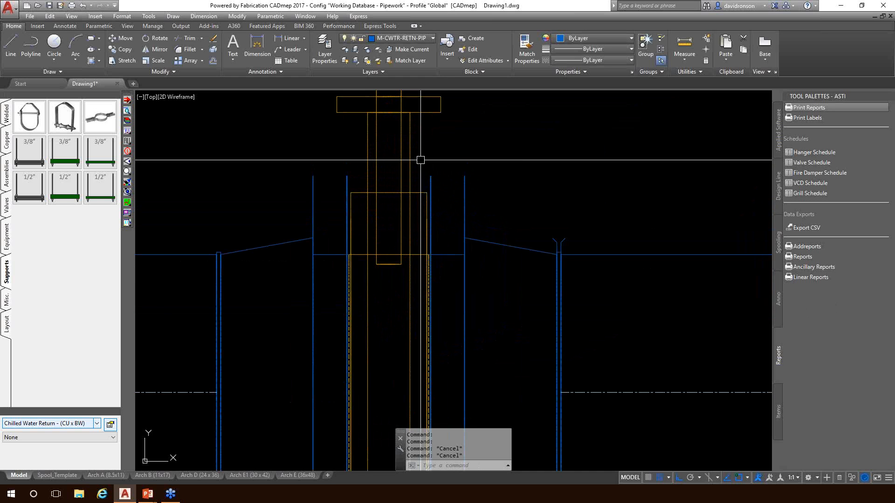
{"action": "left_click", "coordinate": [420, 163]}
{"action": "scroll", "coordinate": [421, 166], "scroll_direction": "down", "scroll_amount": 2}
{"action": "left_click", "coordinate": [466, 342]}
{"action": "key", "text": "Escape"}
{"action": "key", "text": "Escape"}
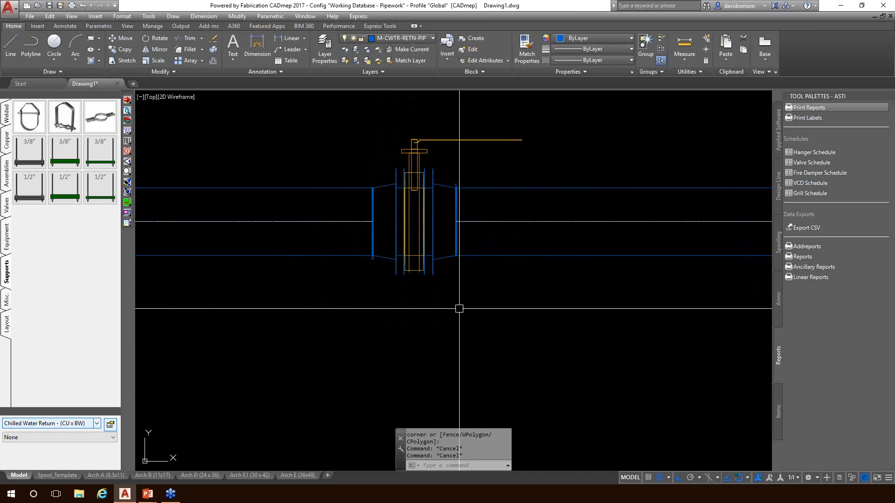
Move the flange on the right side of the valve straight down, clear of the pipe run
{"action": "type", "text": "m"}
{"action": "key", "text": "Return"}
{"action": "left_click", "coordinate": [443, 258]}
{"action": "key", "text": "Return"}
{"action": "left_click", "coordinate": [493, 288]}
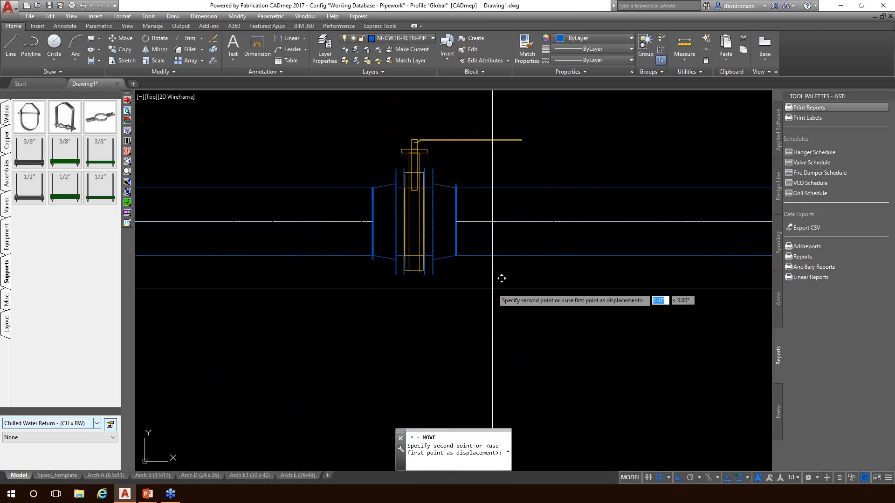
{"action": "left_click", "coordinate": [522, 386]}
Move the flange on the left side of the valve straight down, level with the other flange
{"action": "key", "text": "Return"}
{"action": "left_click", "coordinate": [391, 257]}
{"action": "key", "text": "Return"}
{"action": "left_click", "coordinate": [544, 298]}
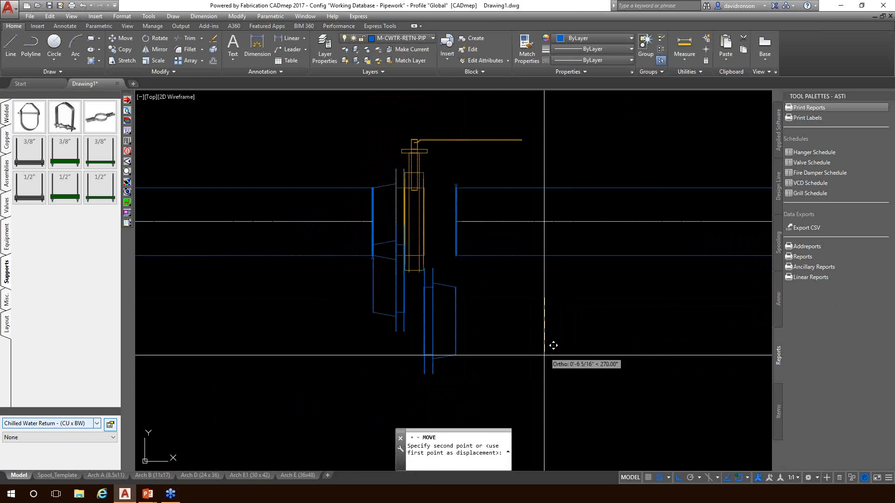
{"action": "left_click", "coordinate": [546, 399]}
Move the butterfly valve straight up, clear of the pipe run
{"action": "key", "text": "Return"}
{"action": "left_click", "coordinate": [424, 234]}
{"action": "key", "text": "Return"}
{"action": "left_click", "coordinate": [556, 328]}
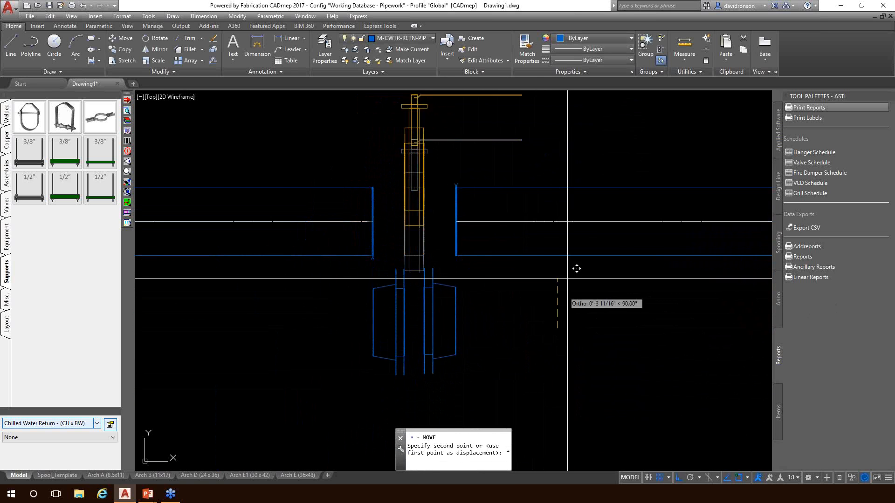
{"action": "left_click", "coordinate": [585, 170]}
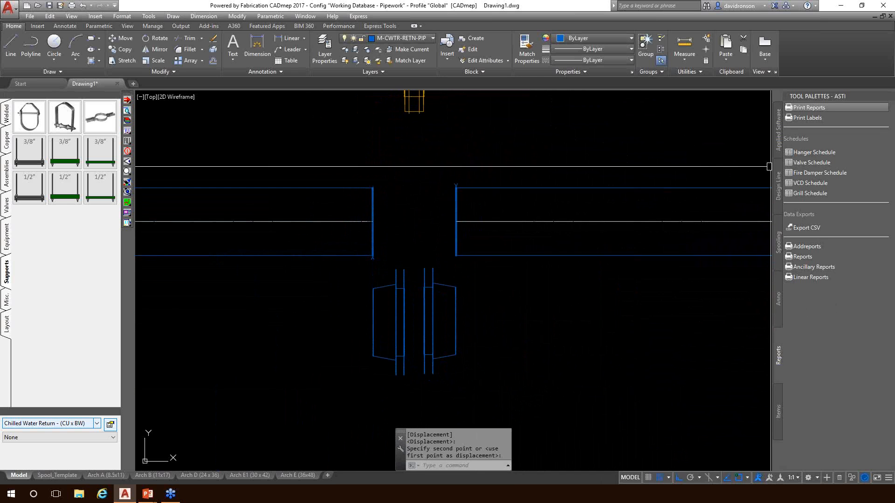
Preview the Ancillary List Totals report for the butterfly valve alone, and exit the preview
{"action": "left_click", "coordinate": [808, 107]}
{"action": "left_click", "coordinate": [426, 110]}
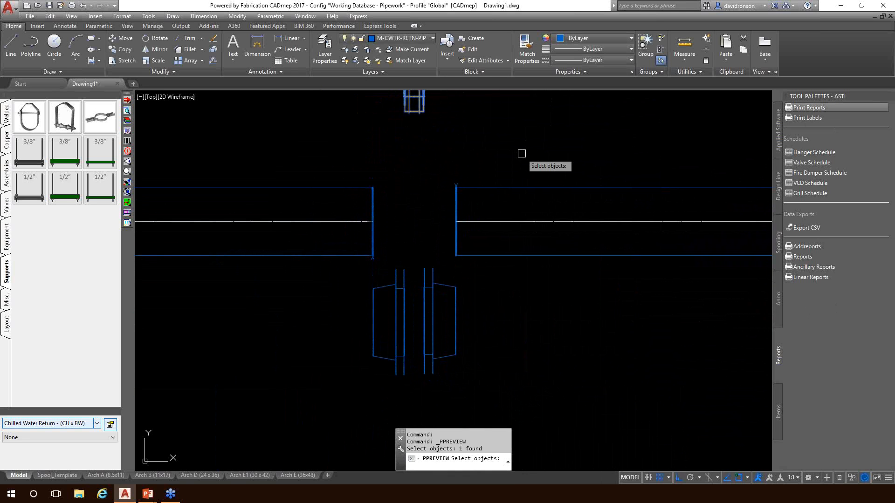
{"action": "key", "text": "Return"}
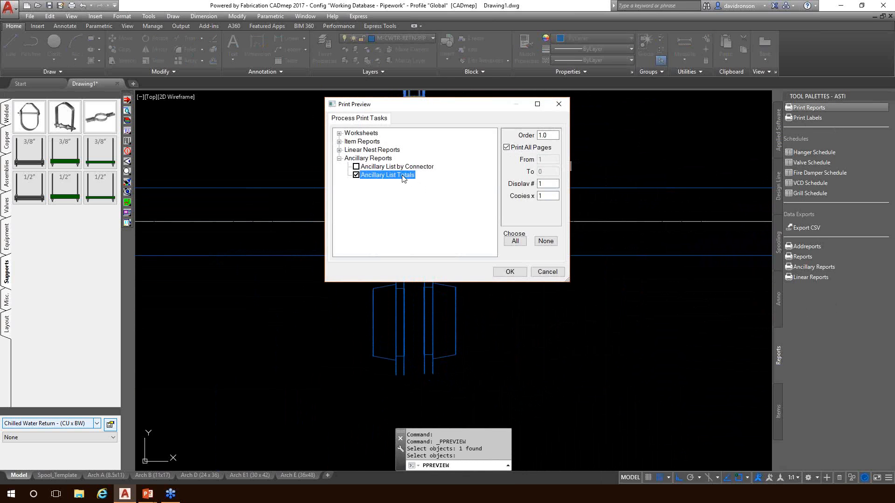
{"action": "left_click", "coordinate": [509, 271]}
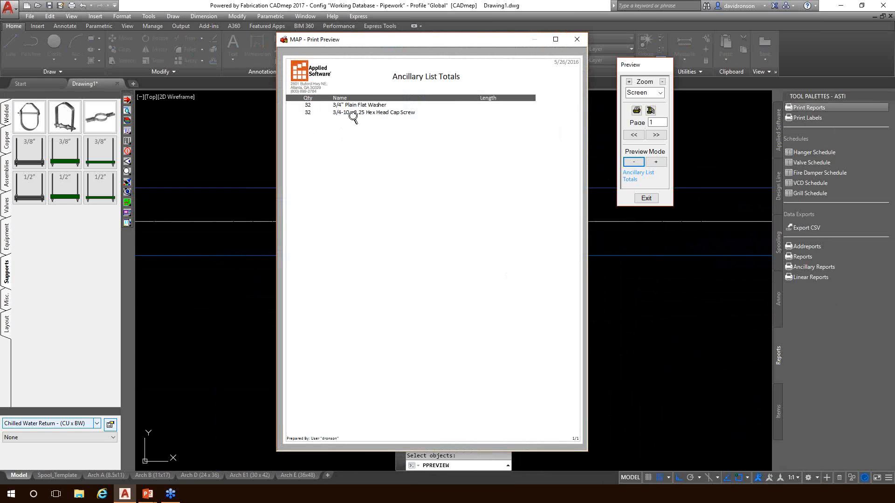
{"action": "left_click", "coordinate": [645, 198]}
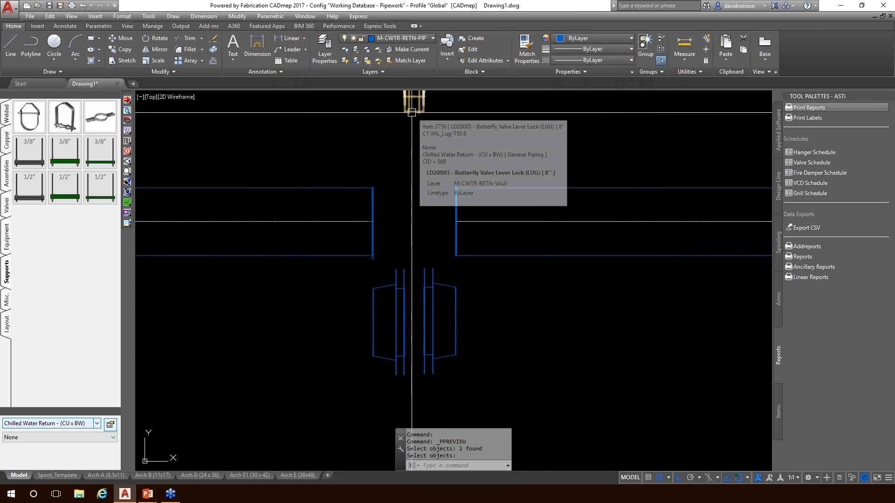
Open the Nibco 1000/2000/3000 Series Lug Butterfly Valve kit from the Ancillary Kits in the fittings database
{"action": "left_click", "coordinate": [127, 130]}
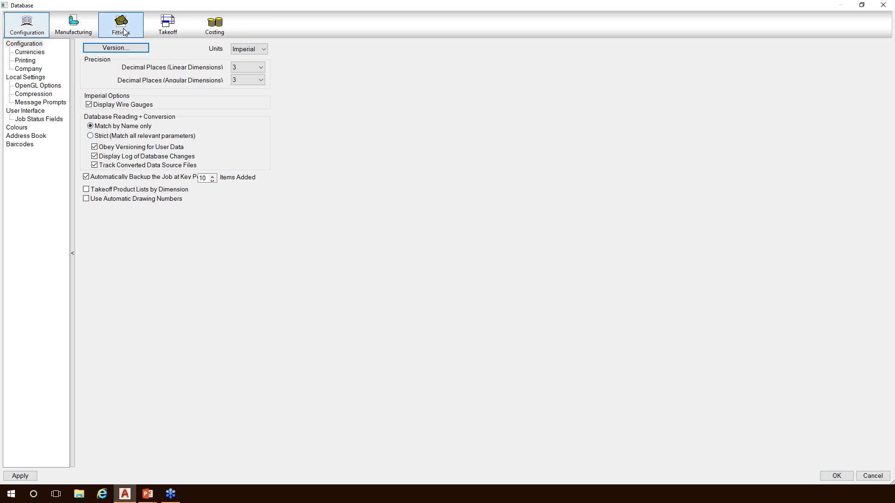
{"action": "left_click", "coordinate": [121, 24]}
{"action": "left_click", "coordinate": [9, 77]}
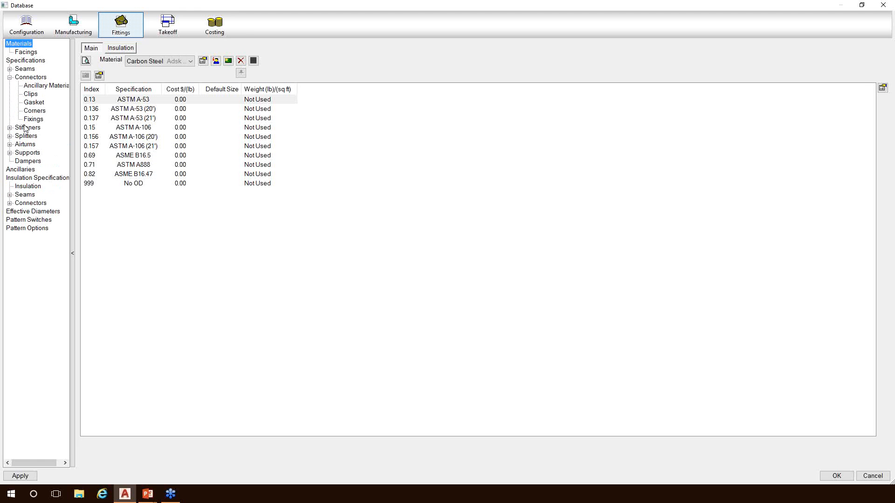
{"action": "left_click", "coordinate": [17, 170]}
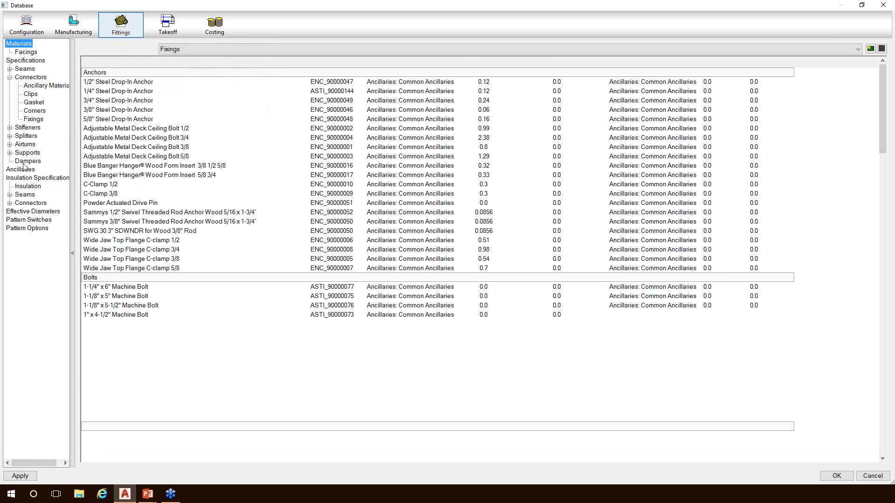
{"action": "left_click", "coordinate": [186, 49]}
{"action": "left_click", "coordinate": [189, 149]}
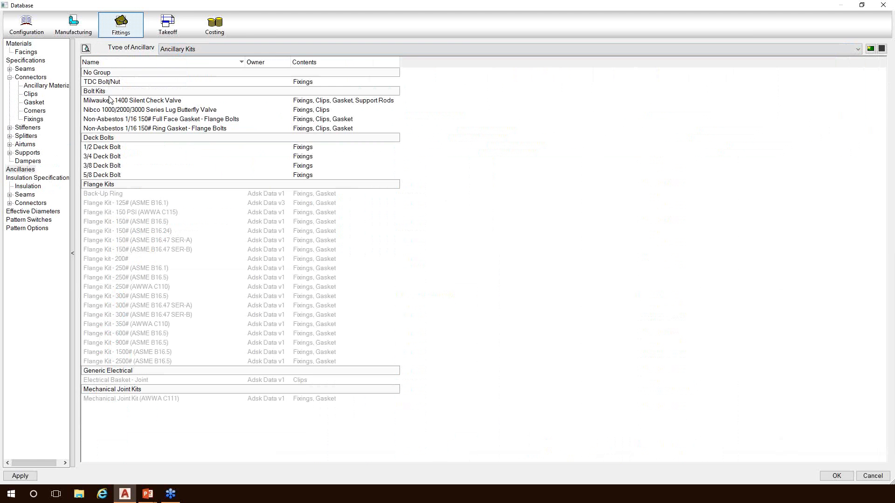
{"action": "left_click", "coordinate": [104, 110]}
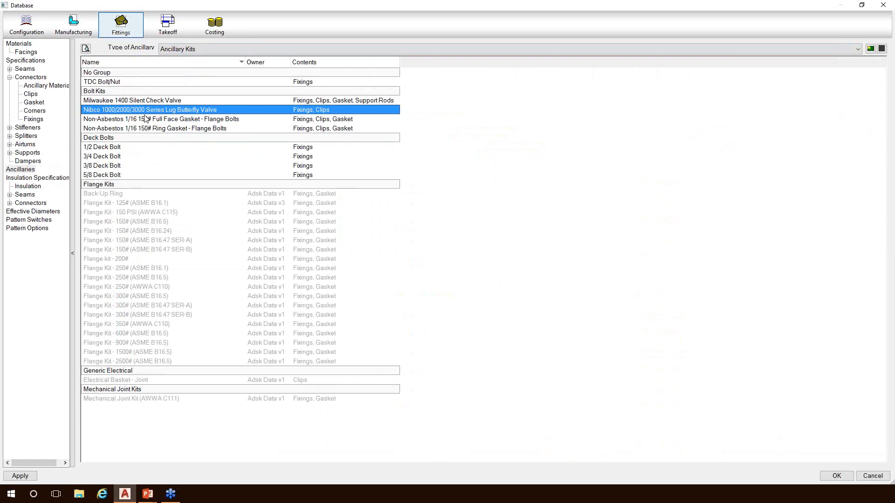
{"action": "double_click", "coordinate": [177, 111]}
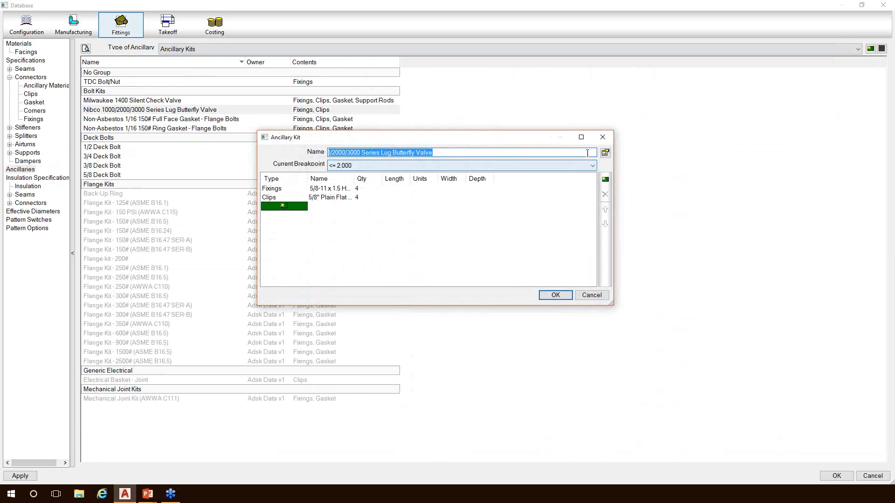
Try the 2D (Width+Depth) breakpoint type for the kit, return it to 1D (LS/Diameter) and accept the breakpoint setup
{"action": "left_click", "coordinate": [604, 154]}
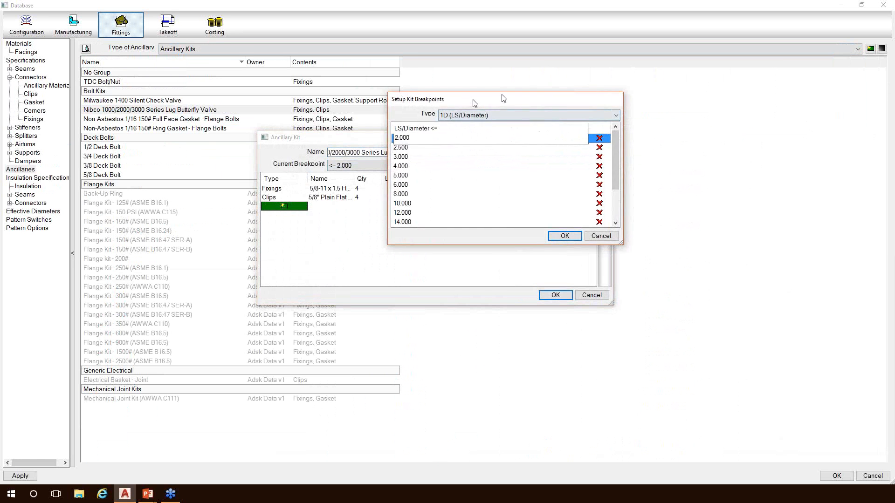
{"action": "left_click_drag", "start_coordinate": [470, 105], "coordinate": [562, 55]}
{"action": "left_click", "coordinate": [562, 69]}
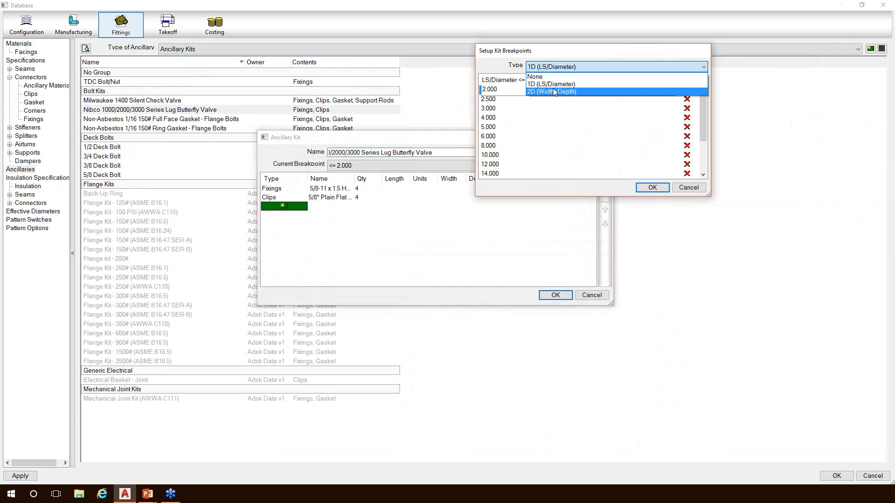
{"action": "left_click", "coordinate": [554, 92]}
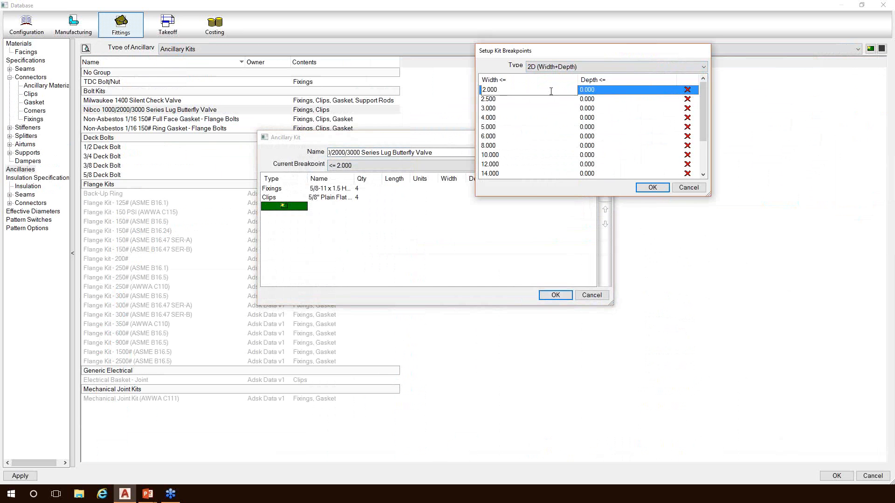
{"action": "left_click", "coordinate": [604, 67]}
{"action": "left_click", "coordinate": [604, 84]}
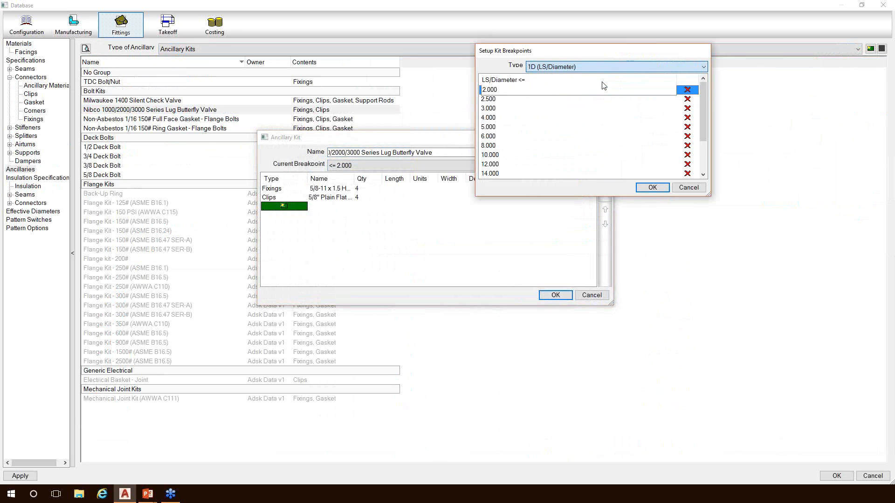
{"action": "left_click", "coordinate": [652, 187]}
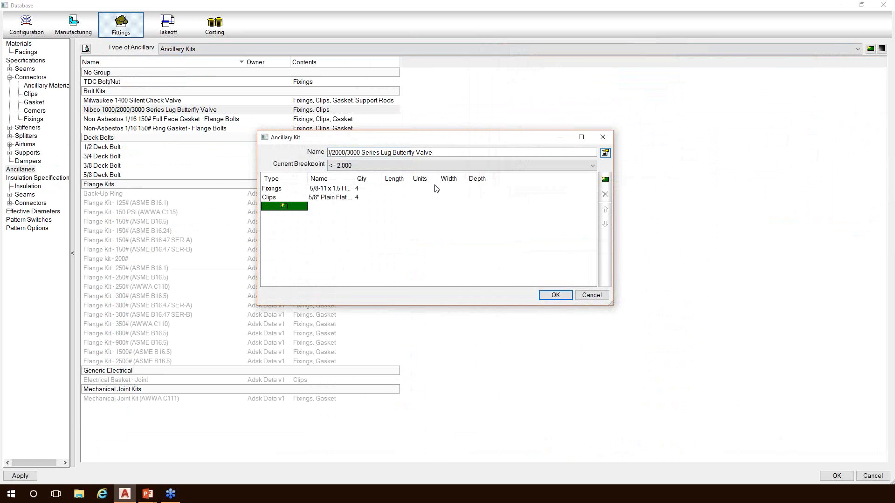
Examine the kit's list of size breakpoints and the fixings available for its cap screw entry
{"action": "left_click", "coordinate": [402, 166]}
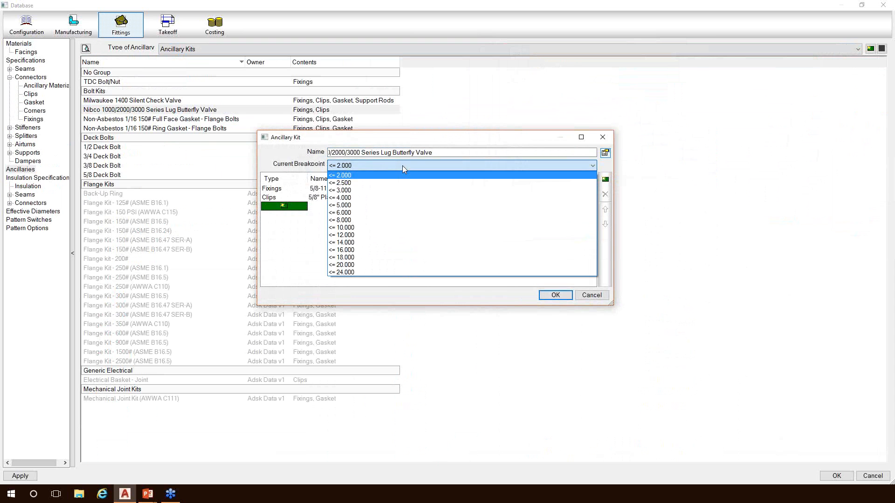
{"action": "left_click", "coordinate": [402, 165]}
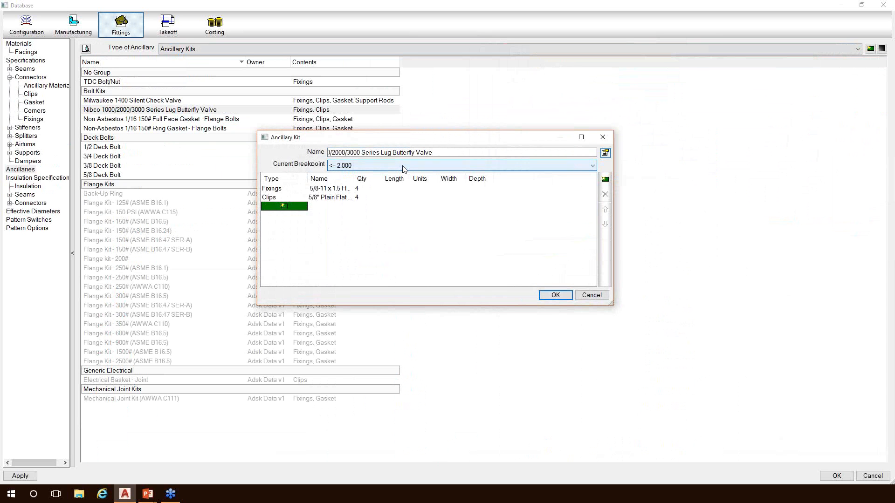
{"action": "left_click", "coordinate": [366, 188]}
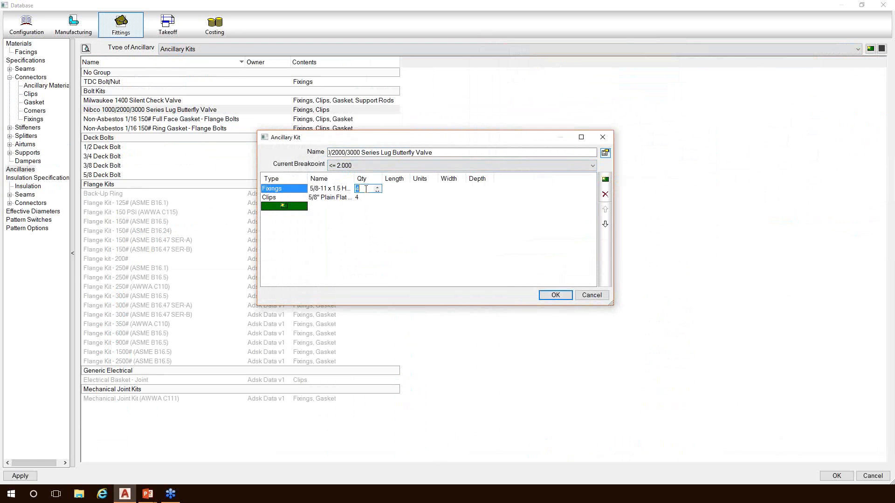
{"action": "left_click", "coordinate": [349, 189]}
{"action": "left_click", "coordinate": [350, 189]}
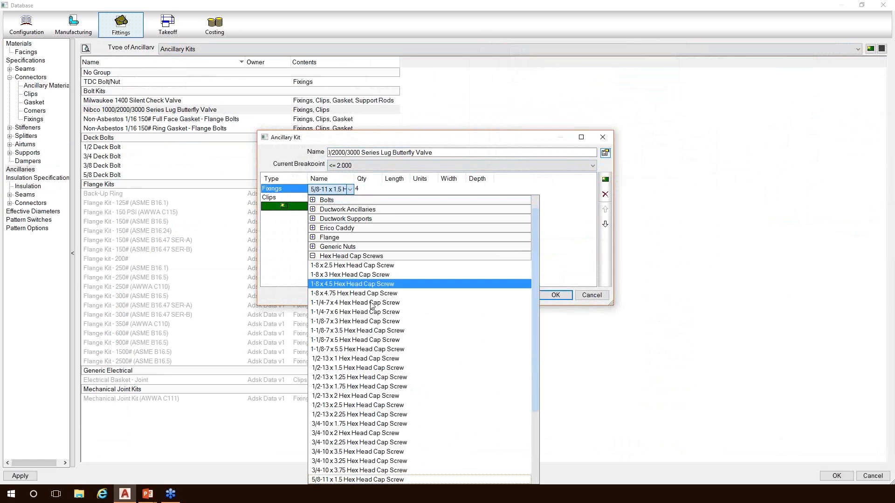
{"action": "left_click", "coordinate": [345, 195]}
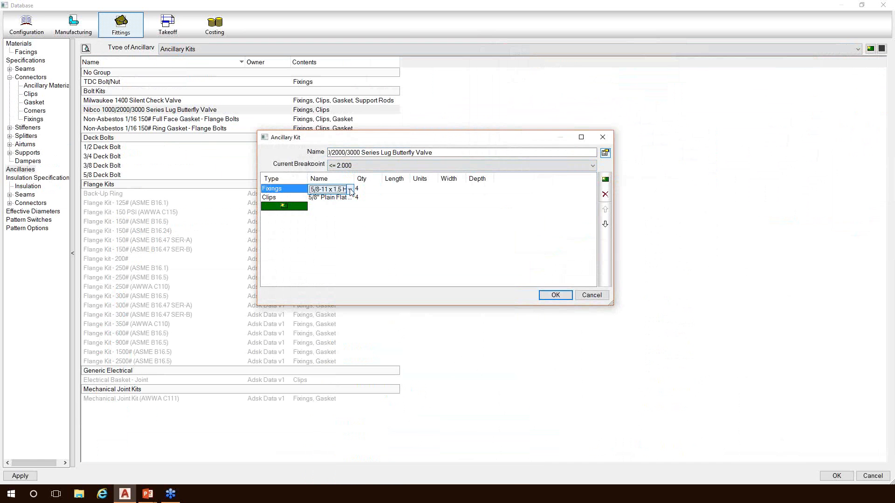
Review the flat washers available for the kit's clips entry and recheck the hex head cap screws for its fixings entry
{"action": "left_click", "coordinate": [347, 198]}
{"action": "left_click", "coordinate": [349, 198]}
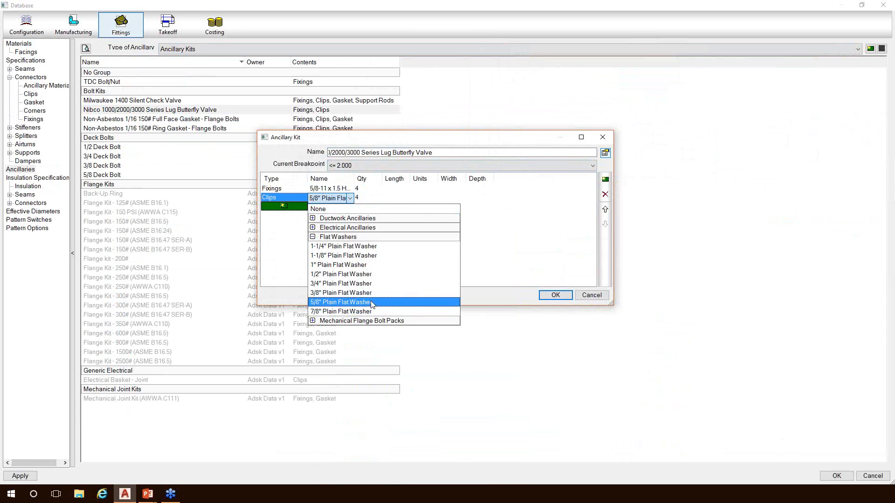
{"action": "left_click", "coordinate": [350, 200]}
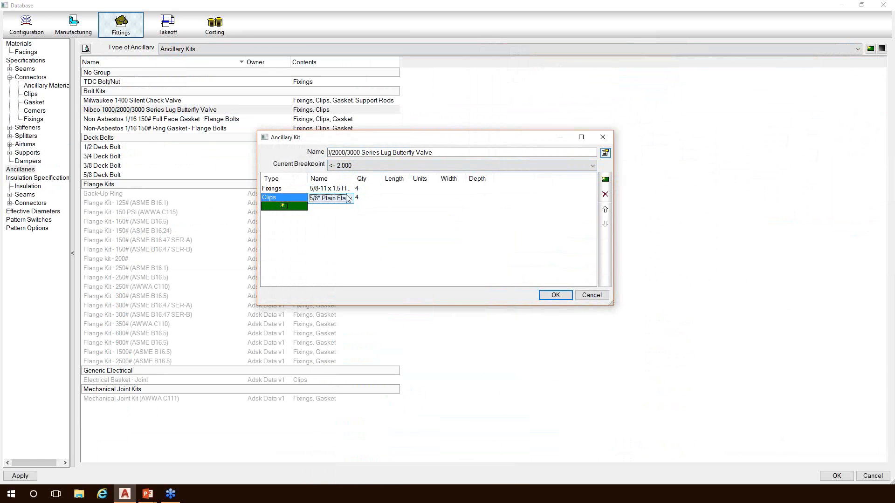
{"action": "left_click", "coordinate": [350, 189]}
{"action": "left_click", "coordinate": [350, 190]}
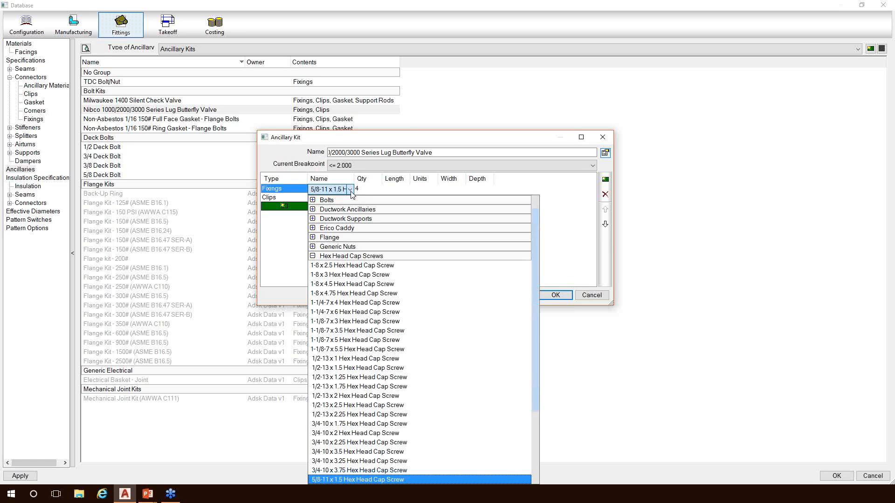
{"action": "left_click", "coordinate": [351, 191]}
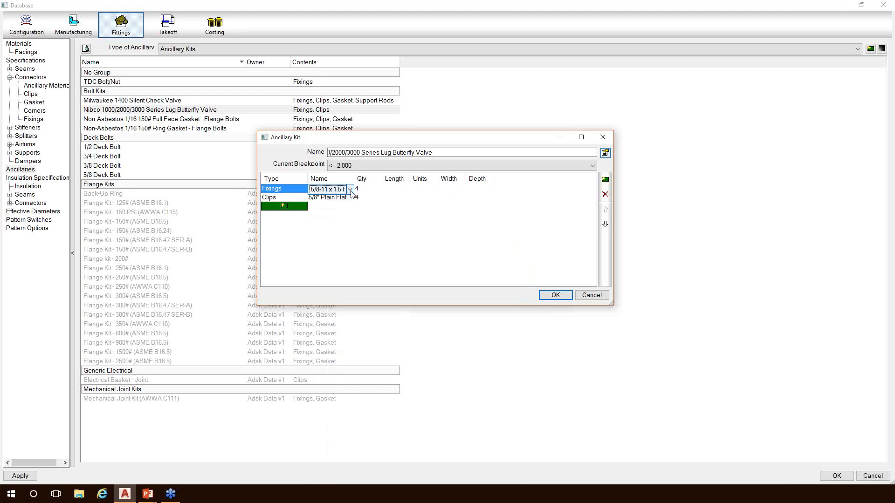
Accept the butterfly valve kit and close the database
{"action": "left_click", "coordinate": [555, 296]}
{"action": "left_click", "coordinate": [836, 476]}
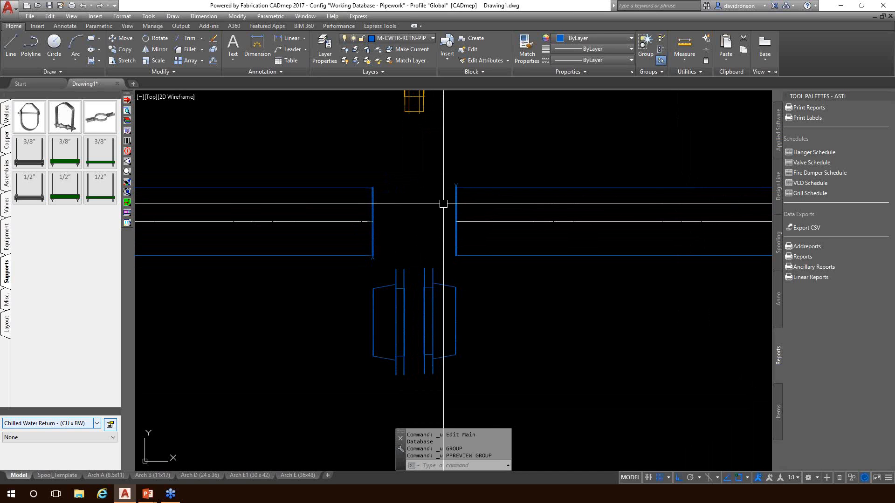
Check the ancillaries assigned to the flanged strainer in its item properties, leaving them as they are
{"action": "scroll", "coordinate": [489, 271], "scroll_direction": "down", "scroll_amount": 6}
{"action": "middle_click_drag", "start_coordinate": [581, 278], "coordinate": [285, 280]}
{"action": "scroll", "coordinate": [403, 274], "scroll_direction": "up", "scroll_amount": 5}
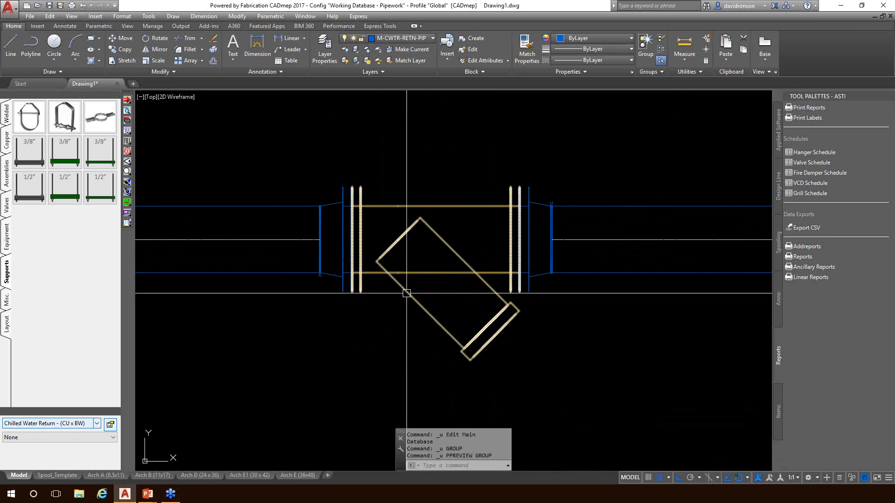
{"action": "left_click", "coordinate": [404, 291]}
{"action": "right_click", "coordinate": [405, 291]}
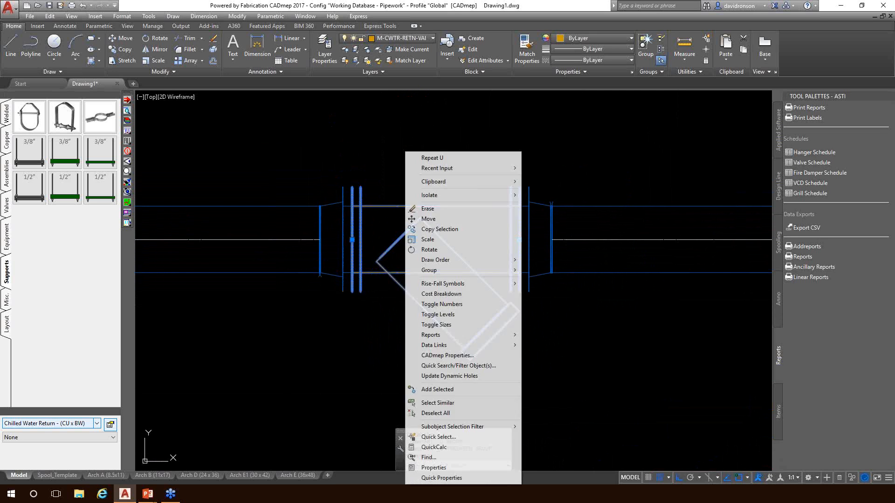
{"action": "left_click", "coordinate": [456, 355]}
{"action": "left_click", "coordinate": [541, 131]}
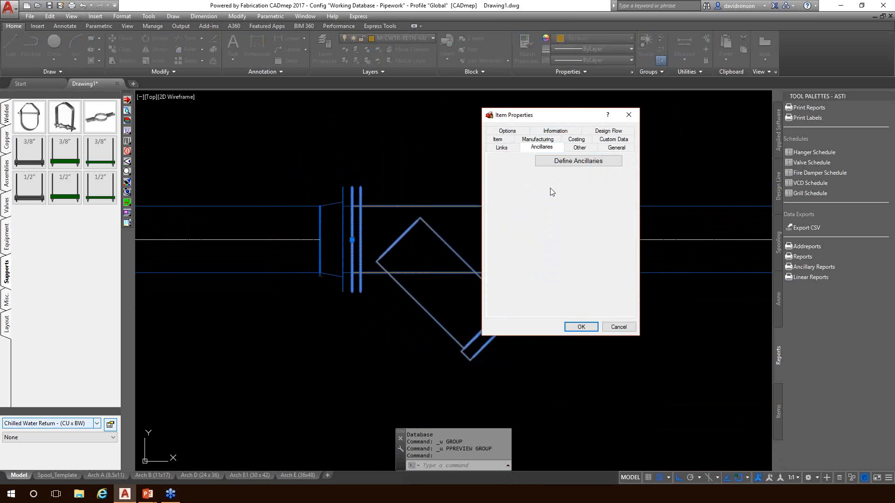
{"action": "left_click", "coordinate": [620, 327]}
{"action": "scroll", "coordinate": [431, 242], "scroll_direction": "down", "scroll_amount": 6}
{"action": "key", "text": "Escape"}
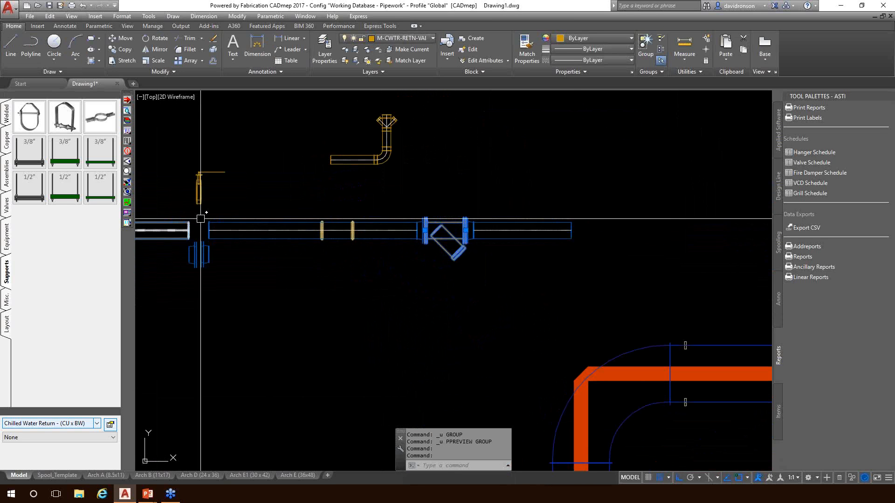
Move the gasket at the strainer's left flange joint straight up, clear of the pipe run
{"action": "scroll", "coordinate": [200, 209], "scroll_direction": "up", "scroll_amount": 4}
{"action": "scroll", "coordinate": [515, 239], "scroll_direction": "down", "scroll_amount": 4}
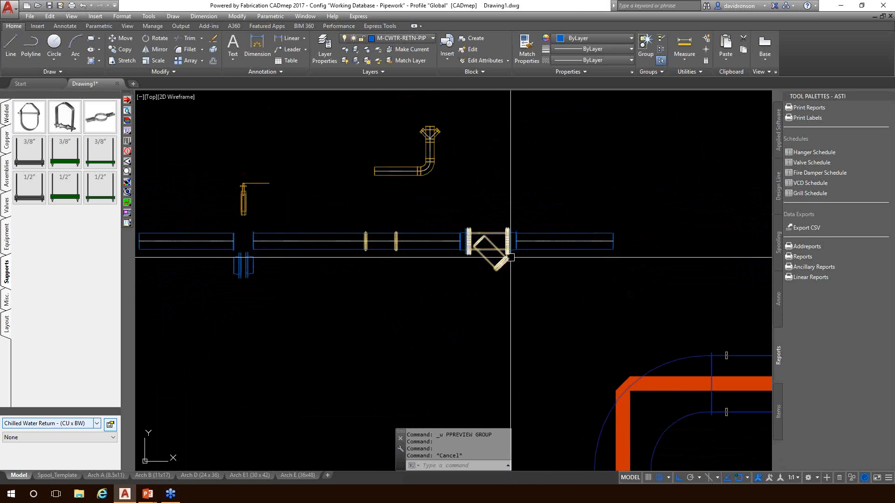
{"action": "scroll", "coordinate": [473, 244], "scroll_direction": "up", "scroll_amount": 5}
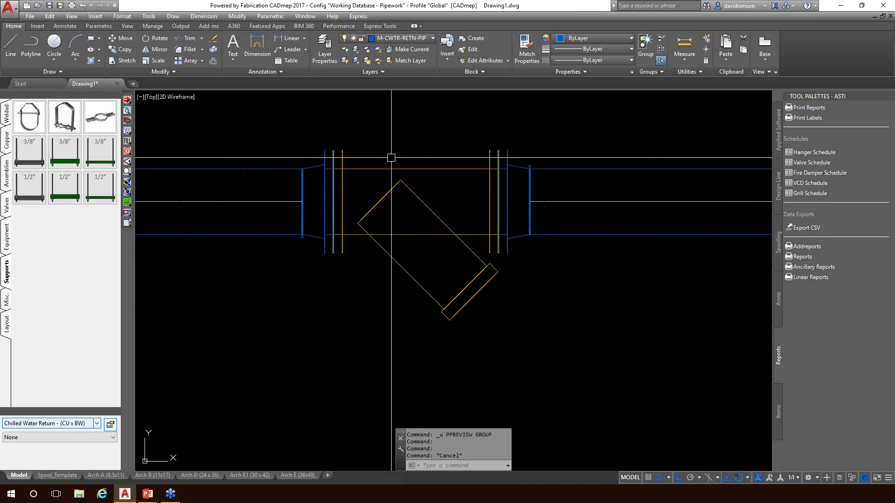
{"action": "scroll", "coordinate": [342, 140], "scroll_direction": "up", "scroll_amount": 2}
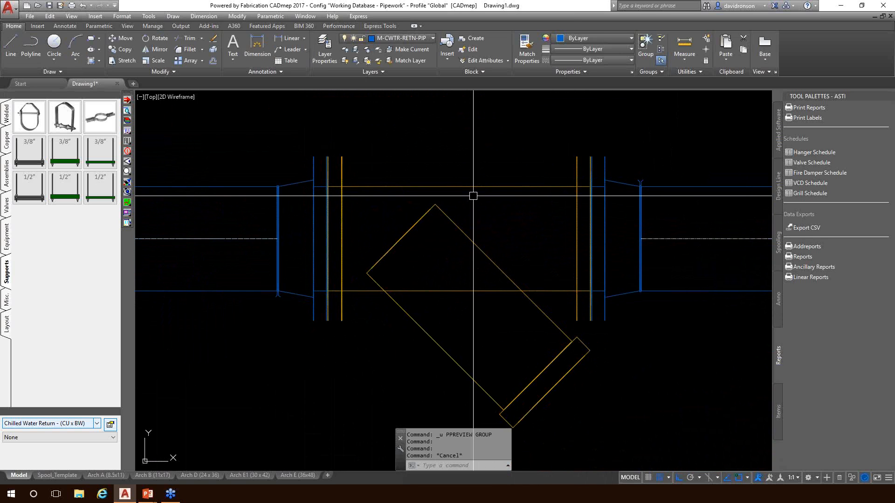
{"action": "left_click", "coordinate": [321, 141]}
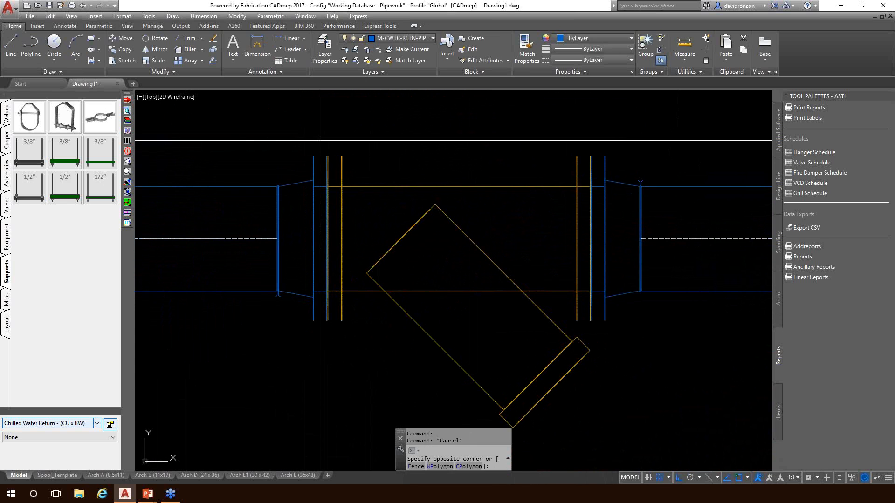
{"action": "left_click", "coordinate": [331, 354]}
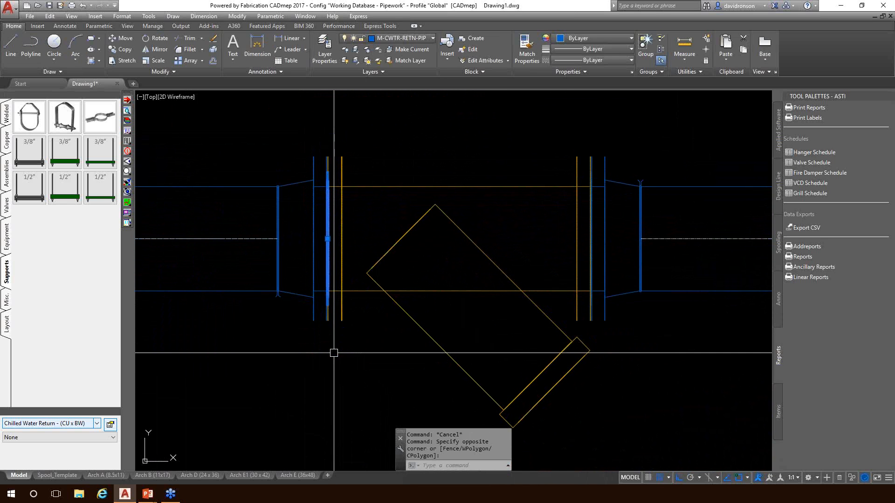
{"action": "type", "text": "m"}
{"action": "key", "text": "Return"}
{"action": "left_click", "coordinate": [376, 352]}
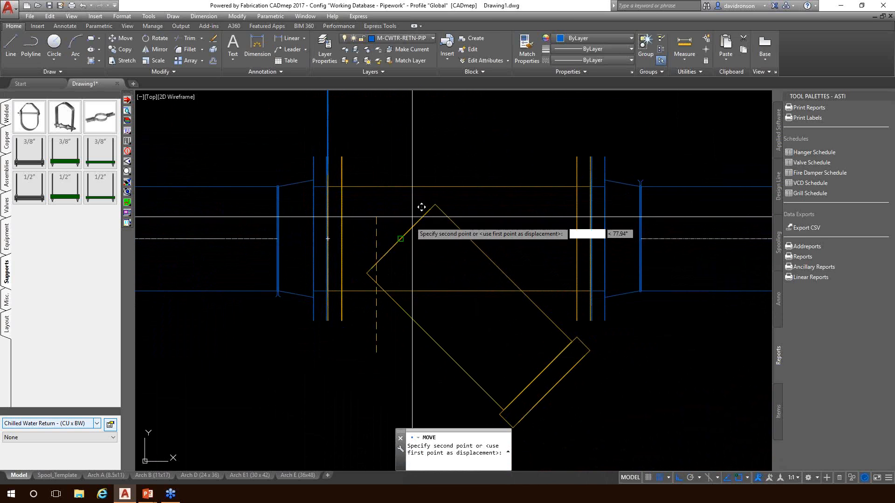
{"action": "left_click", "coordinate": [412, 166]}
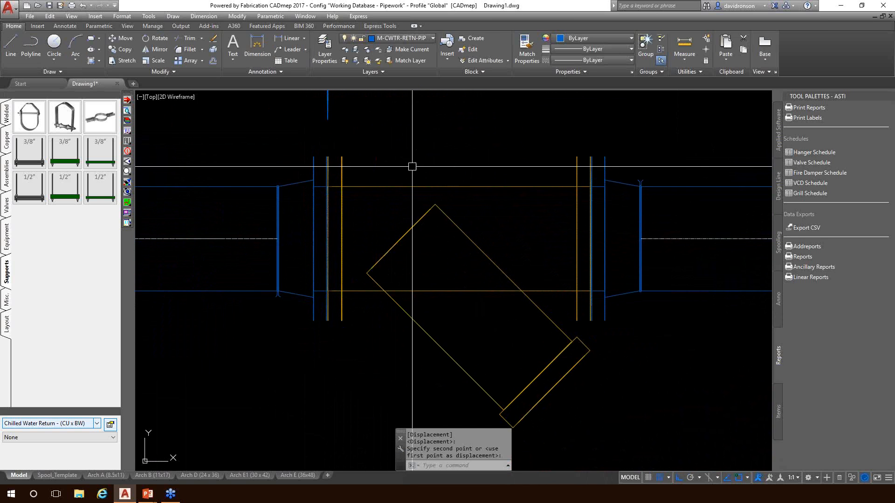
Move the gasket at the strainer's right flange joint straight up, clear of the pipe run
{"action": "key", "text": "Return"}
{"action": "left_click", "coordinate": [583, 145]}
{"action": "left_click", "coordinate": [606, 342]}
{"action": "key", "text": "Return"}
{"action": "left_click", "coordinate": [633, 393]}
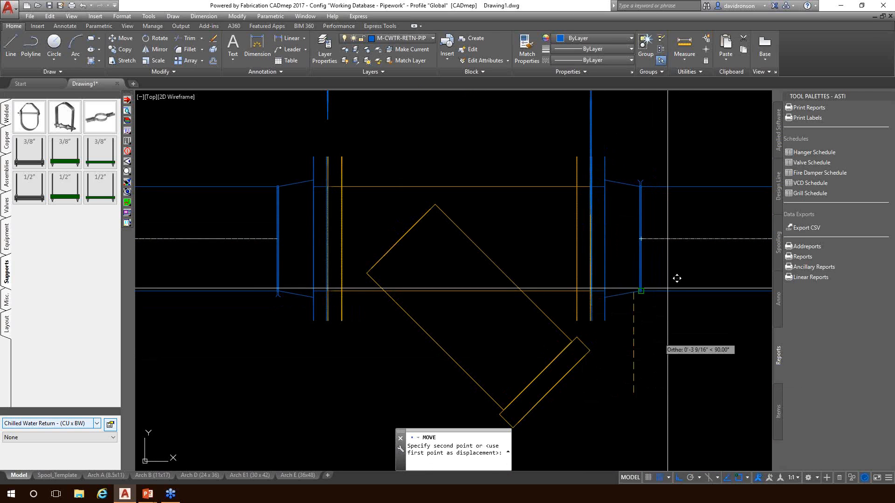
{"action": "left_click", "coordinate": [694, 196]}
{"action": "scroll", "coordinate": [550, 321], "scroll_direction": "down", "scroll_amount": 3}
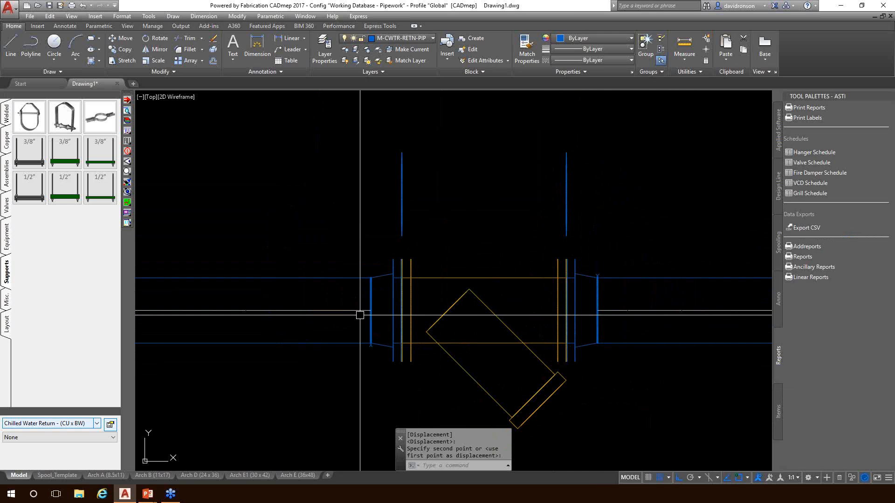
Highlight the left flange and the strainer in turn to distinguish them from the separated gaskets
{"action": "left_click", "coordinate": [400, 273]}
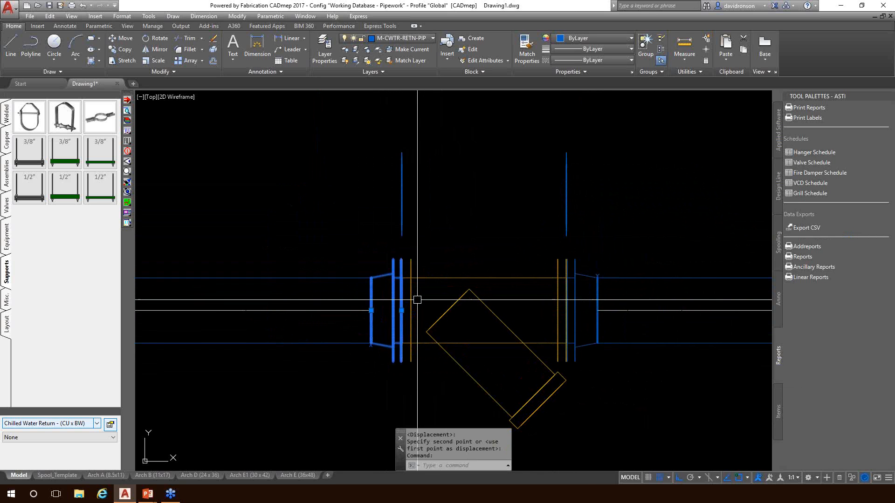
{"action": "key", "text": "Escape"}
{"action": "left_click", "coordinate": [457, 384]}
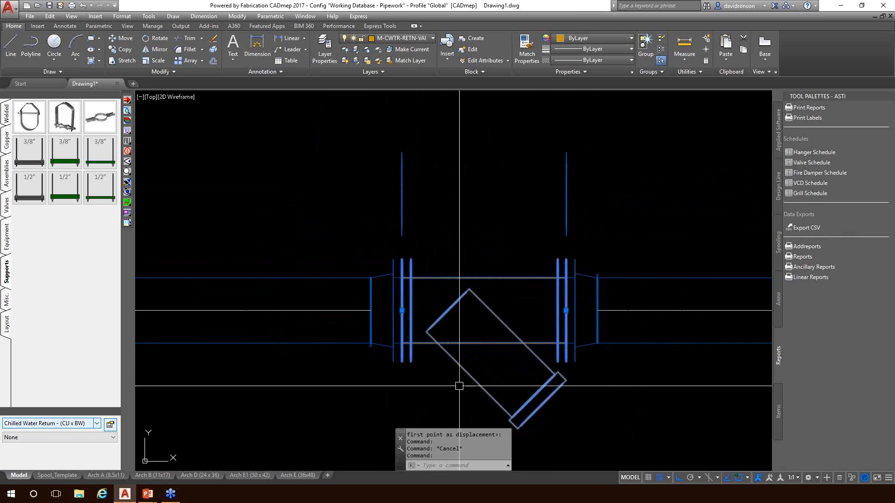
{"action": "key", "text": "Escape"}
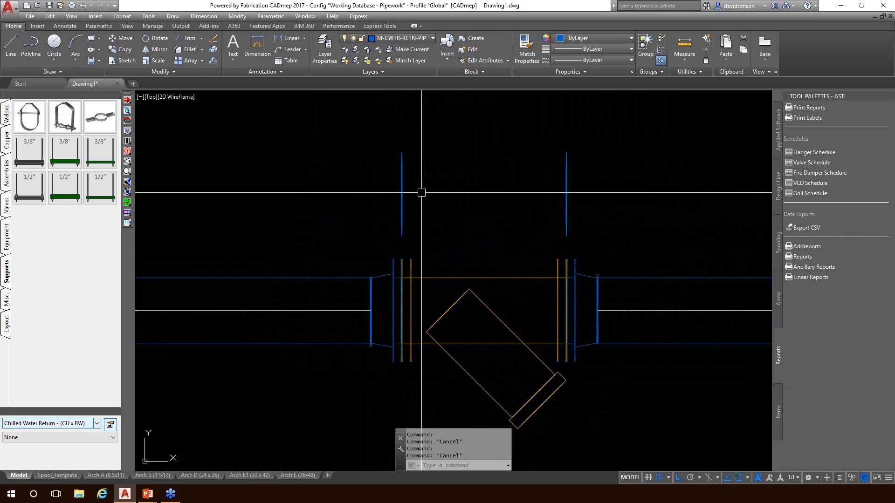
Inspect the separated left gasket's dimensions and the bolt kits available for its Flange Bolts ancillary
{"action": "double_click", "coordinate": [402, 200]}
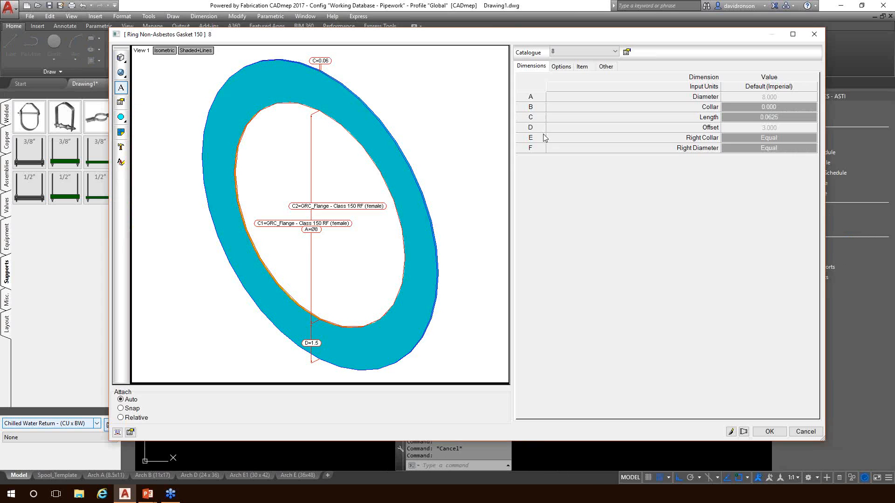
{"action": "key", "text": "Escape"}
{"action": "right_click", "coordinate": [375, 162]}
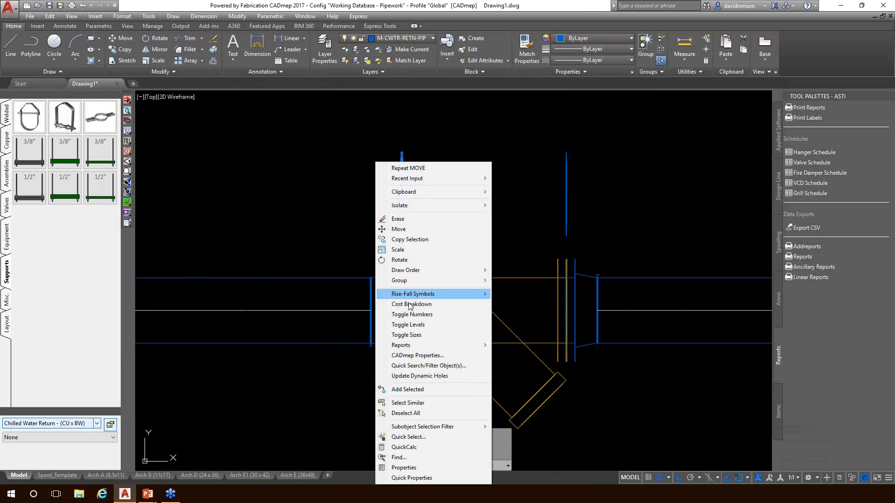
{"action": "left_click", "coordinate": [412, 356]}
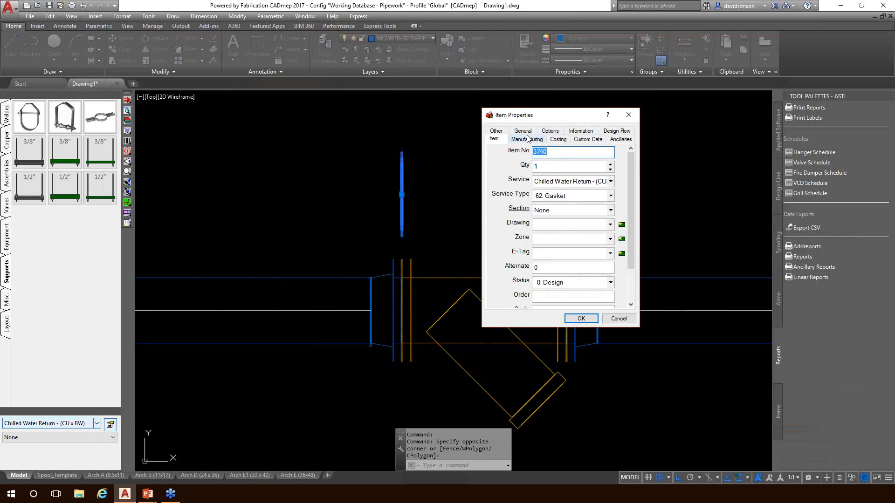
{"action": "left_click", "coordinate": [620, 139]}
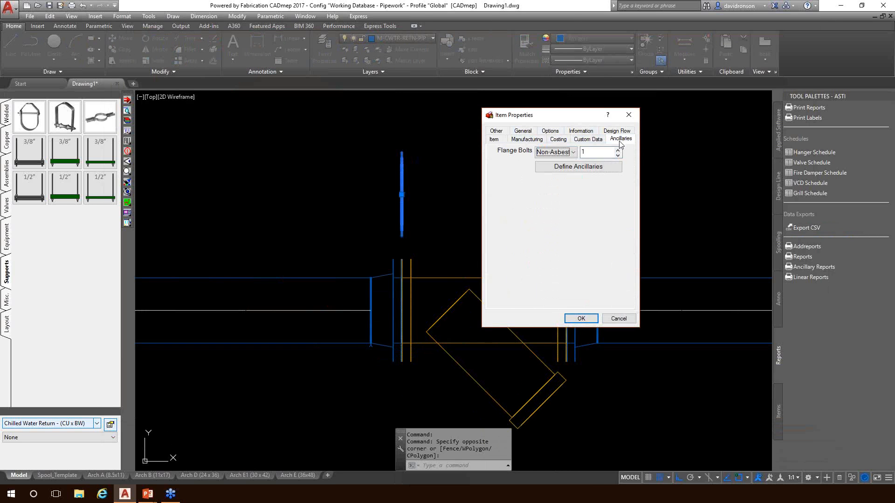
{"action": "left_click", "coordinate": [572, 153]}
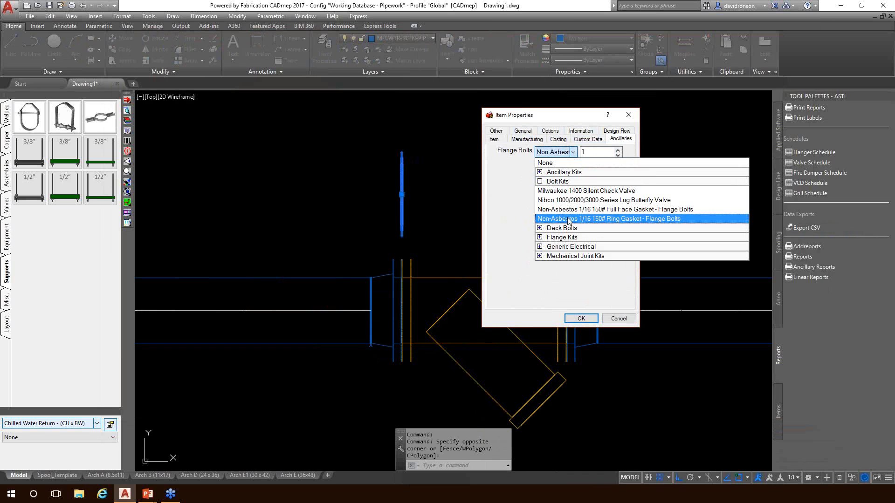
{"action": "left_click", "coordinate": [574, 154]}
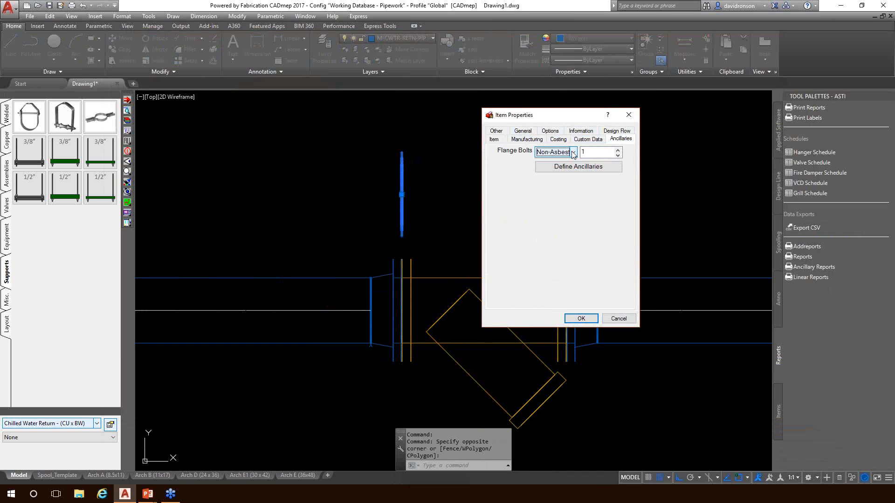
{"action": "left_click", "coordinate": [623, 321]}
{"action": "key", "text": "Escape"}
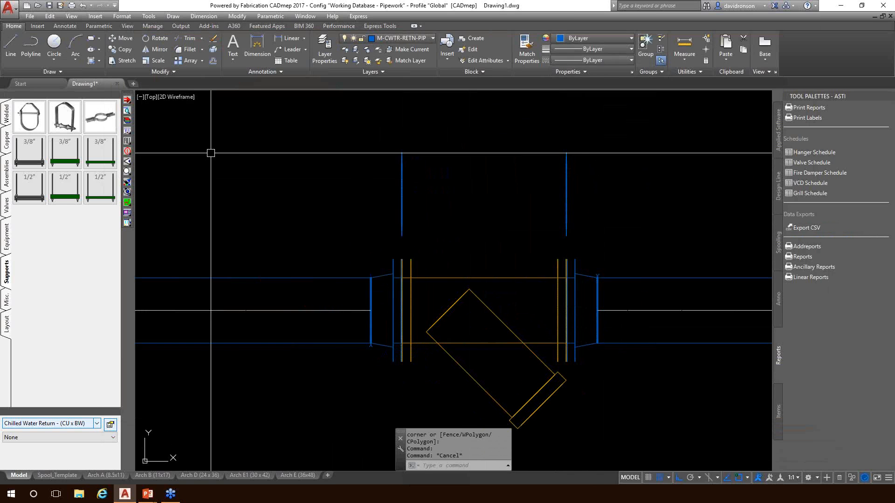
{"action": "key", "text": "Escape"}
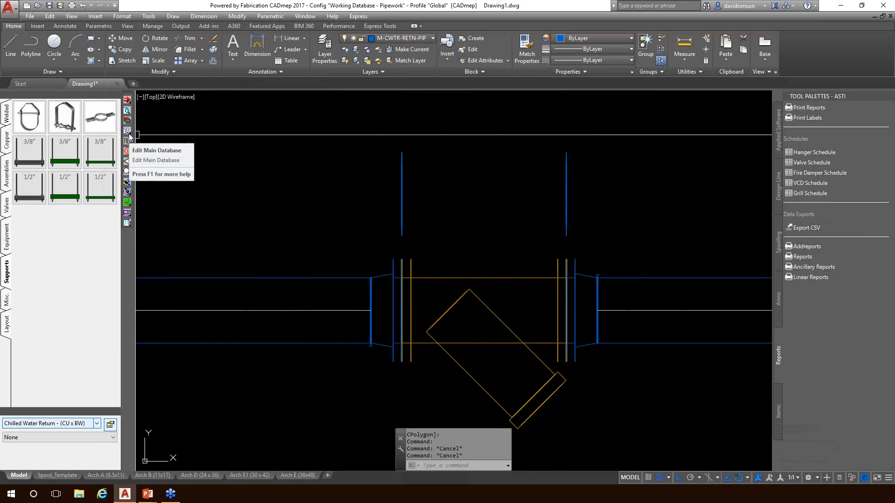
Open the Non-Asbestos 1/16 150# Ring Gasket - Flange Bolts kit from the database's Ancillary Kits and view its breakpoint setup
{"action": "left_click", "coordinate": [128, 132]}
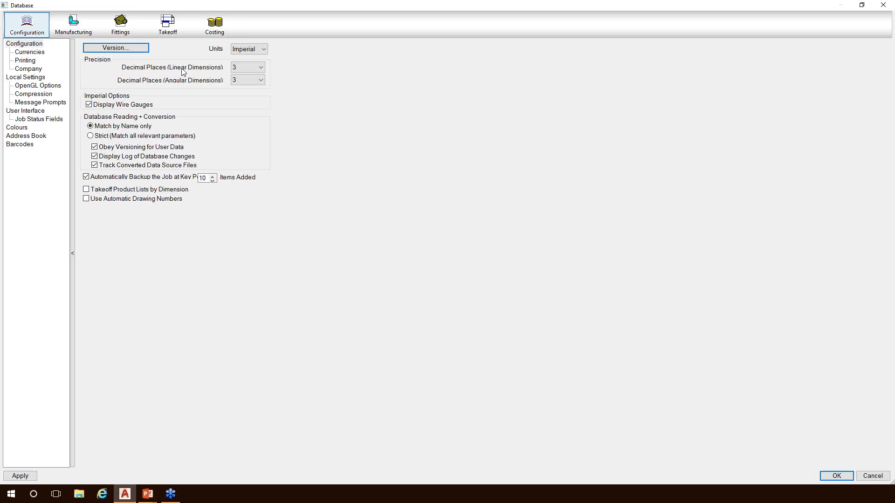
{"action": "left_click", "coordinate": [121, 25]}
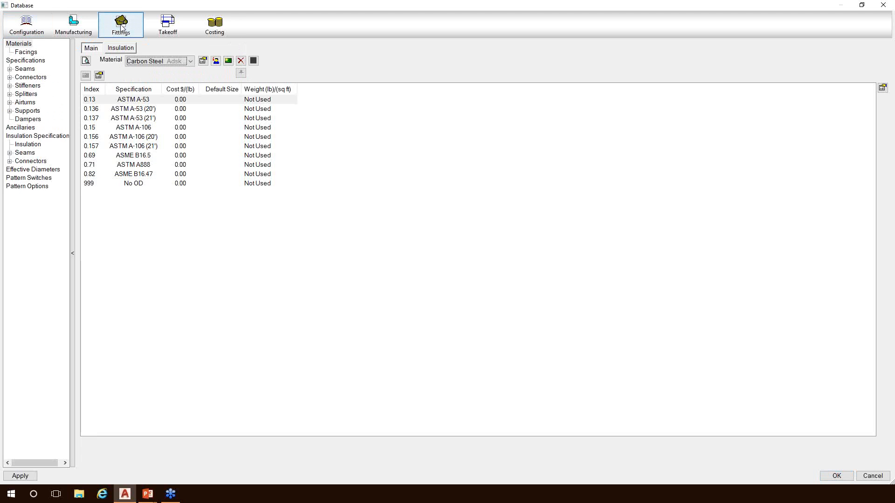
{"action": "left_click", "coordinate": [26, 128]}
{"action": "left_click", "coordinate": [221, 49]}
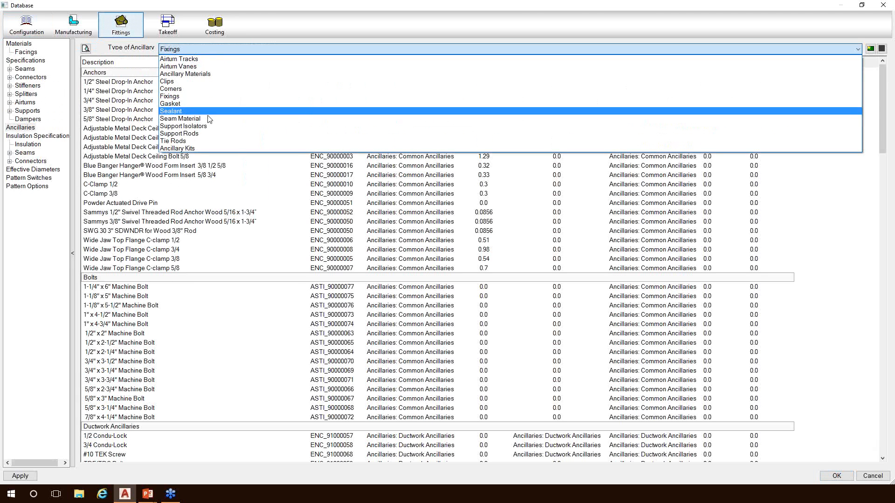
{"action": "left_click", "coordinate": [207, 148]}
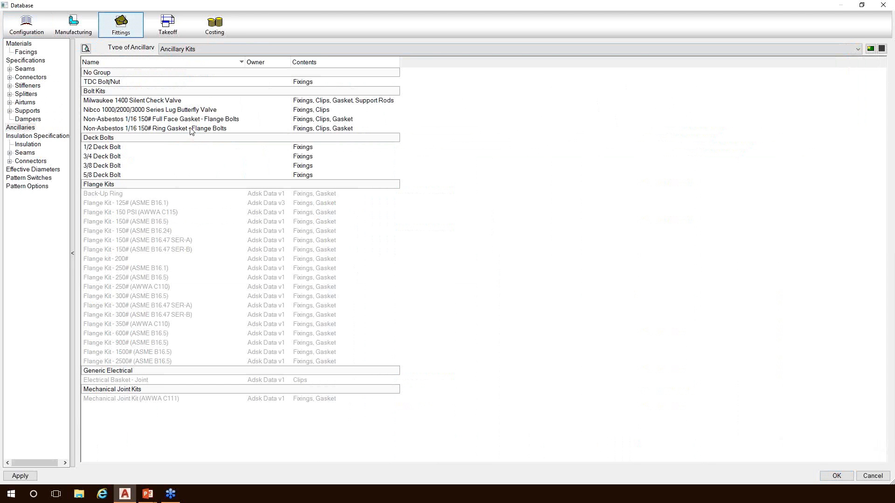
{"action": "double_click", "coordinate": [191, 128]}
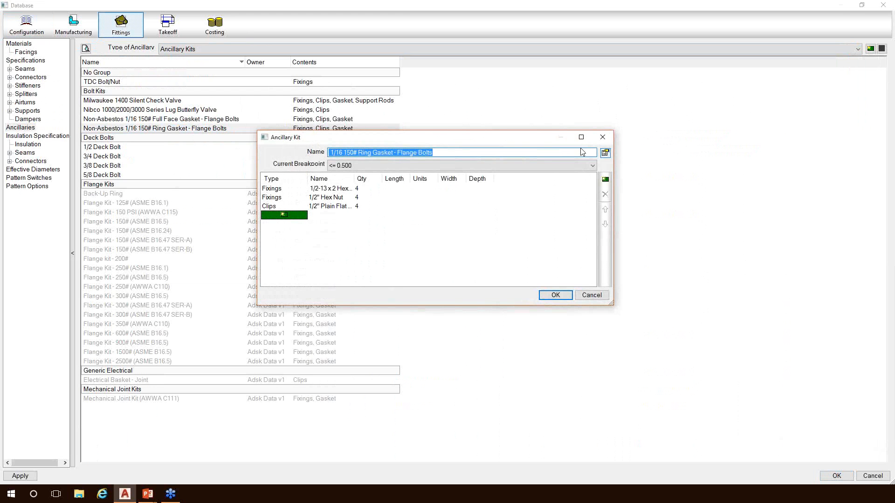
{"action": "left_click", "coordinate": [605, 152]}
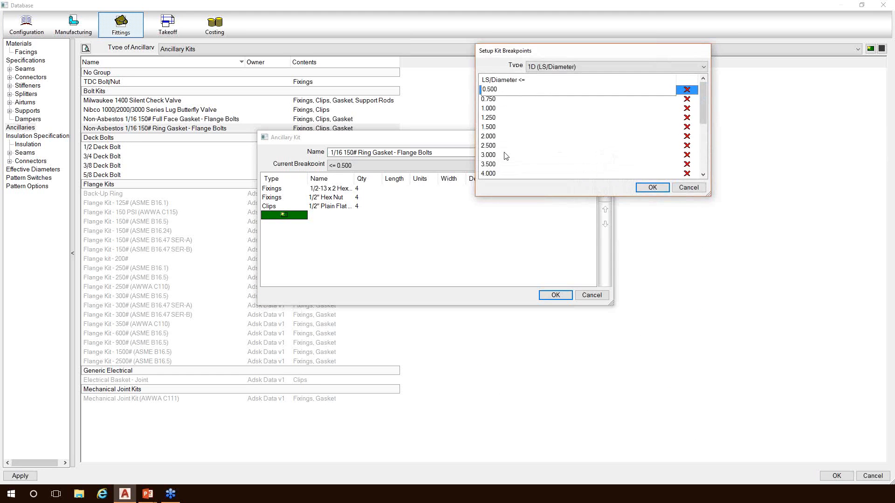
{"action": "left_click", "coordinate": [688, 188]}
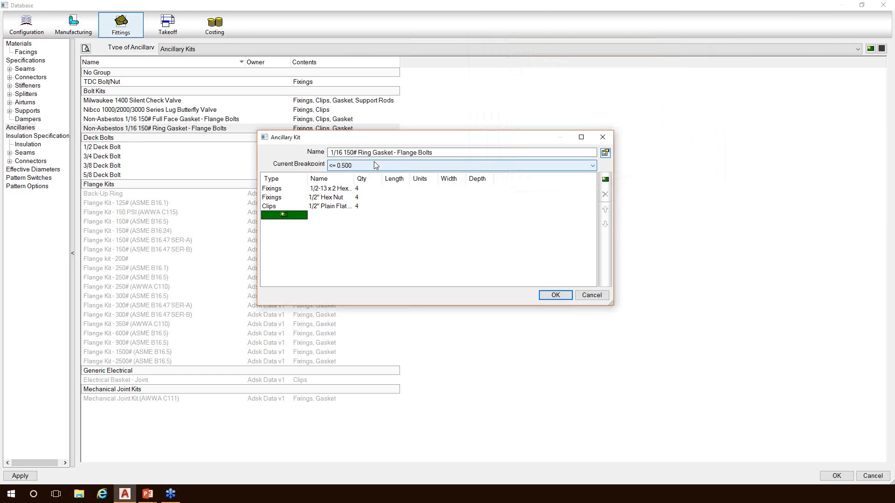
Show the kit's contents for the <= 1.250 breakpoint and widen the Name column to fit the full item names
{"action": "scroll", "coordinate": [375, 165], "scroll_direction": "down", "scroll_amount": 1}
{"action": "scroll", "coordinate": [376, 165], "scroll_direction": "down", "scroll_amount": 2}
{"action": "left_click_drag", "start_coordinate": [372, 181], "coordinate": [412, 181]}
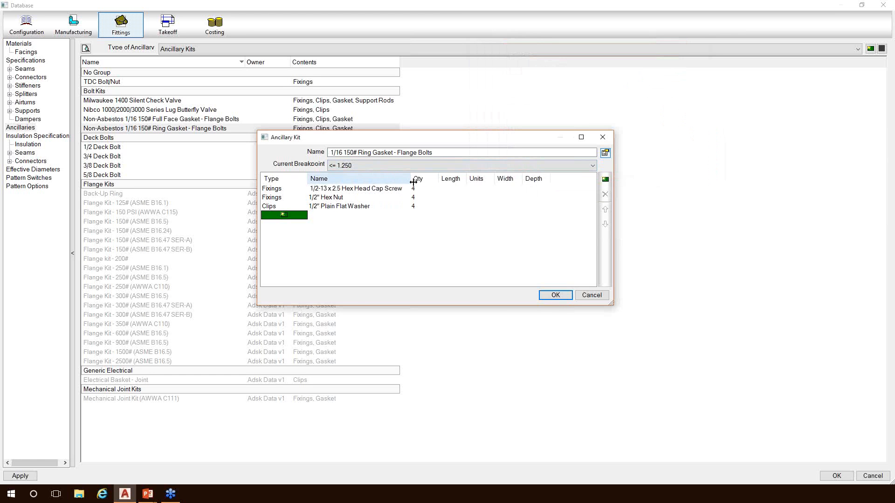
Browse the items available for the kit's hex head cap screw, hex nut and plain flat washer entries
{"action": "left_click", "coordinate": [387, 189]}
{"action": "left_click", "coordinate": [386, 189]}
{"action": "left_click", "coordinate": [387, 190]}
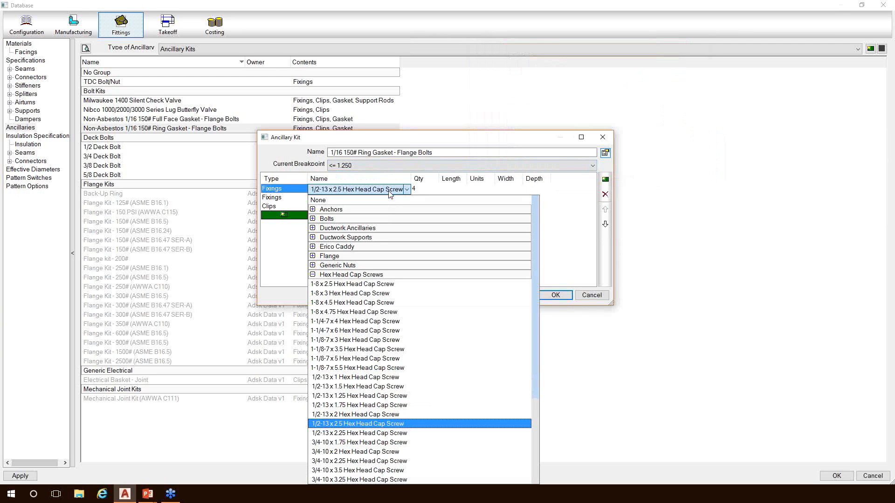
{"action": "left_click", "coordinate": [391, 194]}
{"action": "left_click", "coordinate": [381, 199]}
{"action": "left_click", "coordinate": [381, 200]}
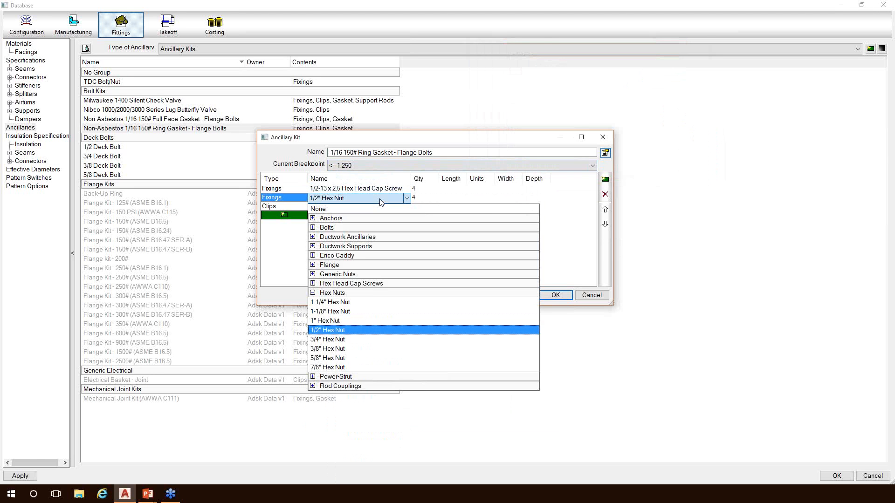
{"action": "left_click", "coordinate": [382, 202]}
{"action": "left_click", "coordinate": [382, 207]}
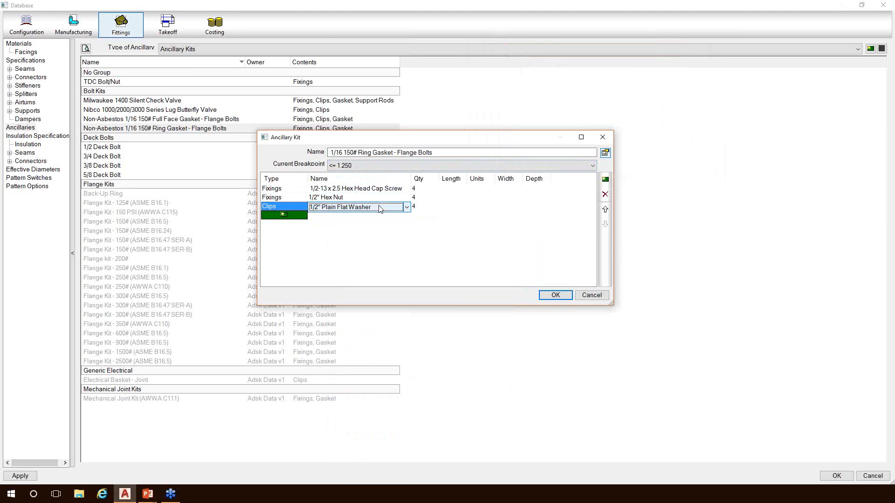
{"action": "left_click", "coordinate": [382, 208]}
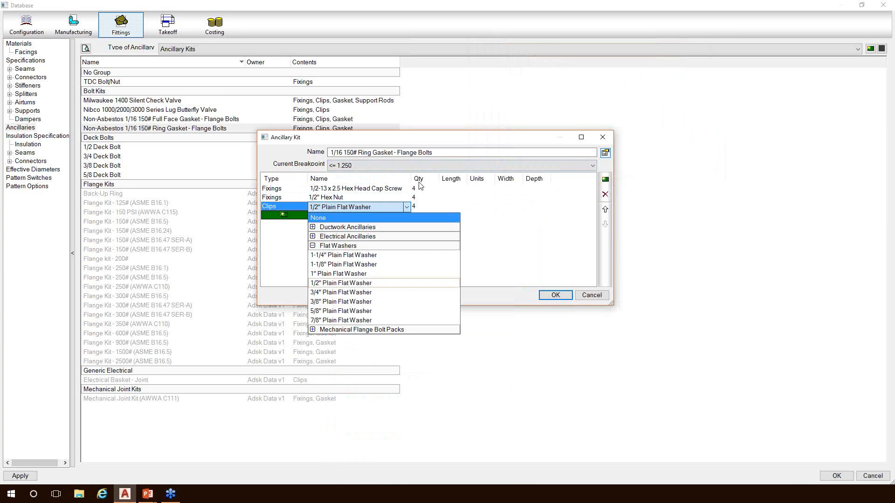
Show the kit's contents for the <= 10.000 breakpoint, then close the kit and the database
{"action": "left_click", "coordinate": [389, 166]}
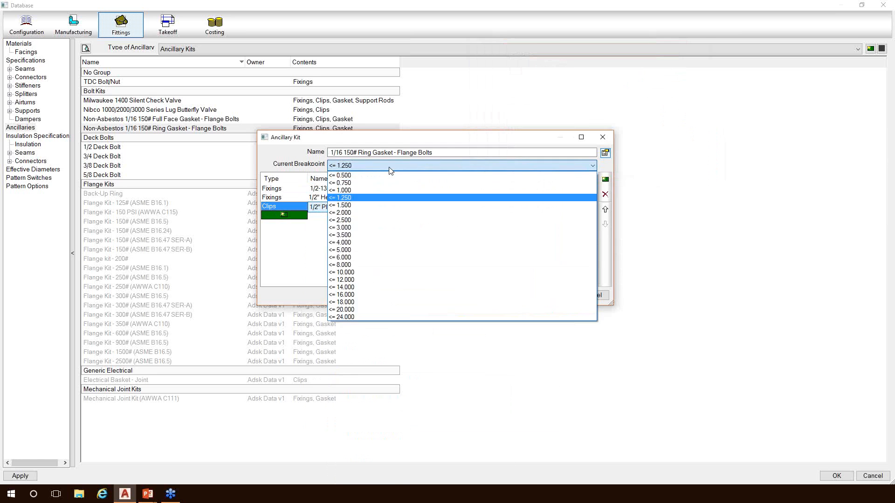
{"action": "left_click", "coordinate": [390, 275]}
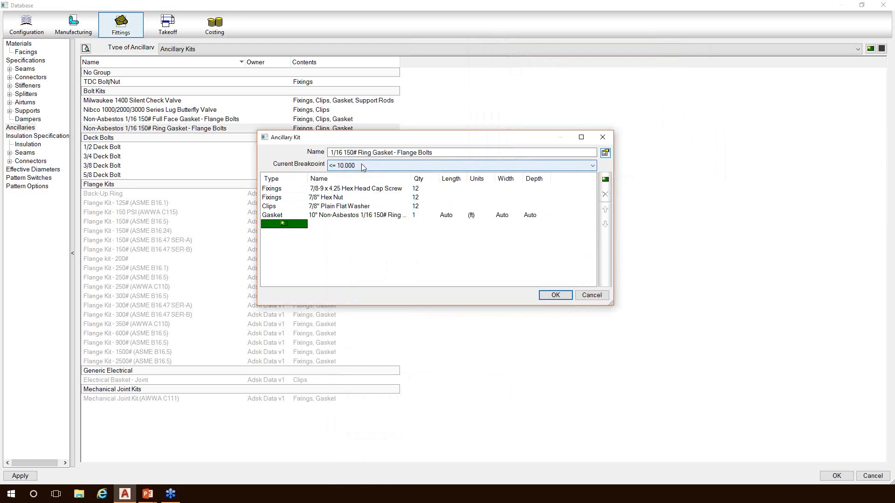
{"action": "left_click", "coordinate": [555, 295]}
{"action": "left_click", "coordinate": [836, 475]}
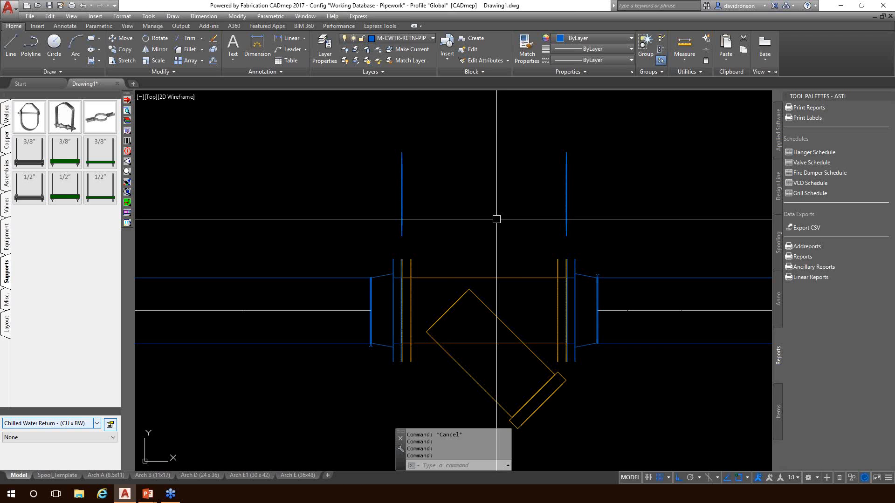
Preview the Ancillary List Totals report for the flanges, gaskets and strainer, move it clear of the model, and close it
{"action": "left_click", "coordinate": [798, 108]}
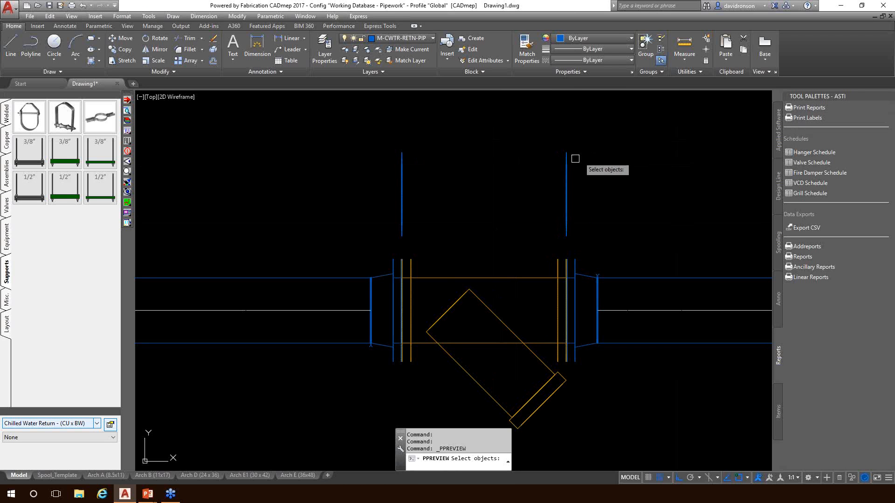
{"action": "left_click", "coordinate": [572, 215]}
{"action": "left_click", "coordinate": [329, 194]}
{"action": "left_click", "coordinate": [334, 209]}
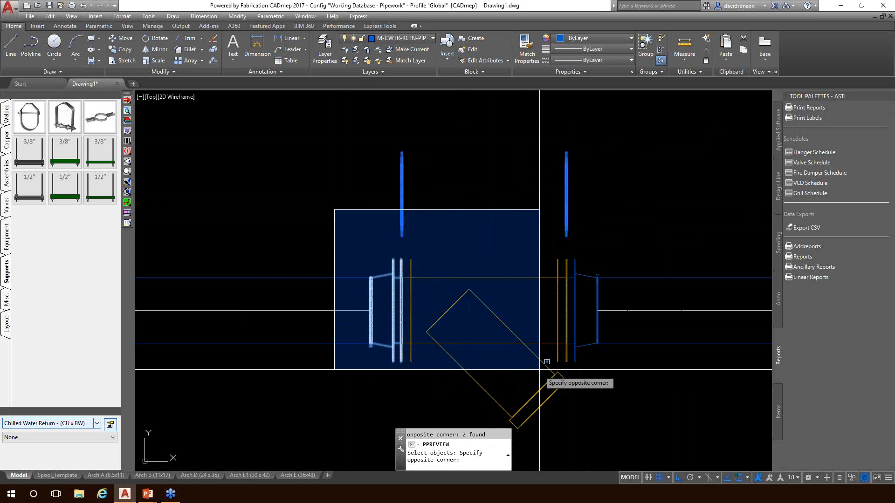
{"action": "left_click", "coordinate": [629, 425]}
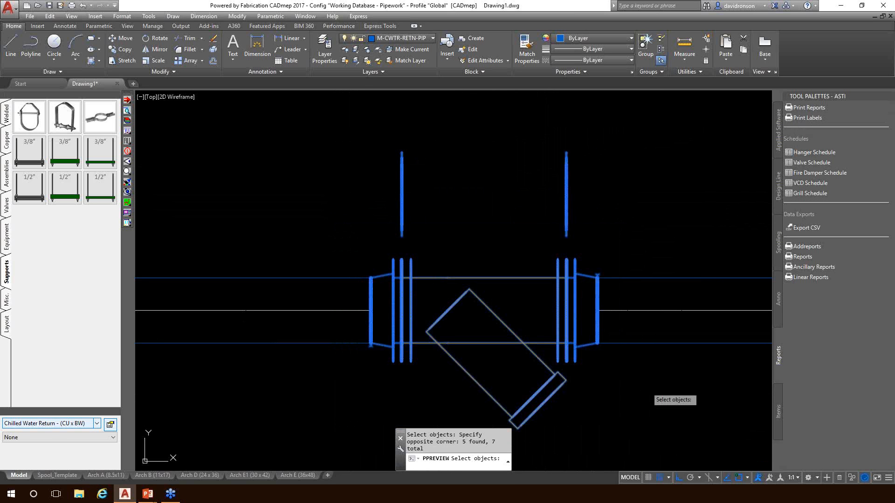
{"action": "key", "text": "Return"}
{"action": "left_click", "coordinate": [508, 272]}
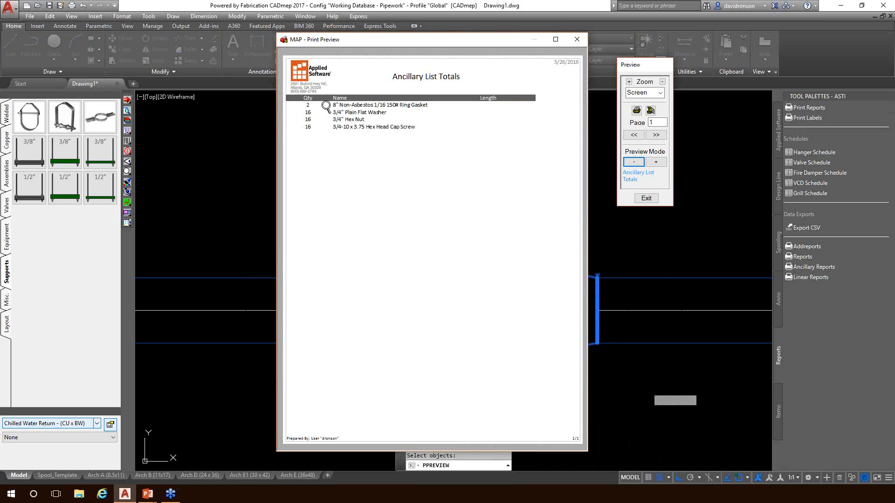
{"action": "mouse_move", "coordinate": [394, 42]}
{"action": "left_mouse_down"}
{"action": "mouse_move", "coordinate": [126, 40]}
{"action": "mouse_move", "coordinate": [135, 45]}
{"action": "left_mouse_up"}
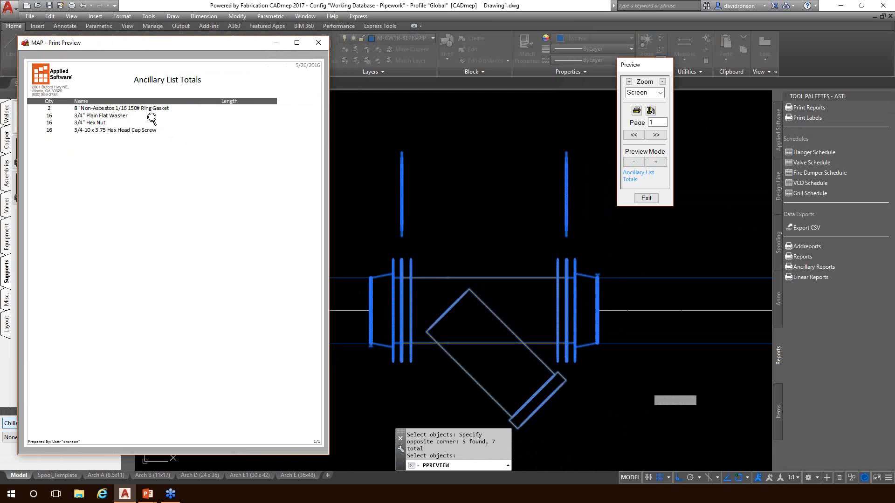
{"action": "left_click", "coordinate": [318, 43]}
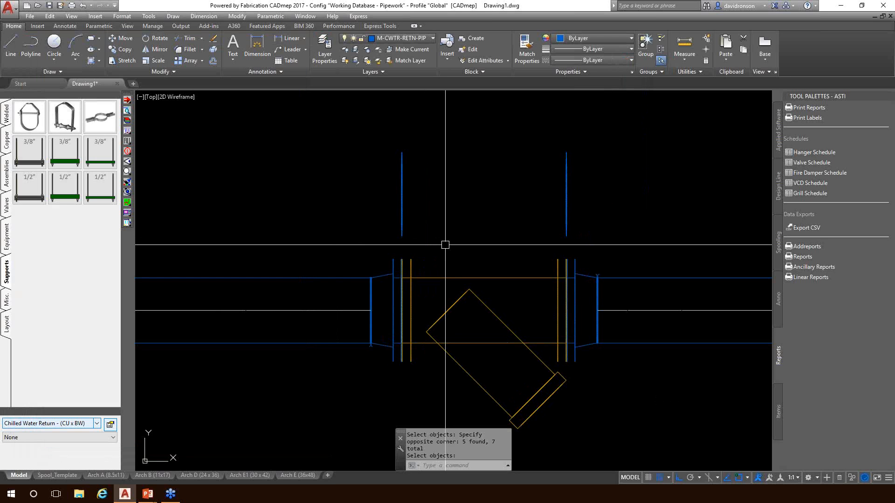
Open the double wye fitting at the end of the PVC run and bring up its C1 connector in the connectors database
{"action": "scroll", "coordinate": [445, 244], "scroll_direction": "down", "scroll_amount": 6}
{"action": "scroll", "coordinate": [389, 161], "scroll_direction": "up", "scroll_amount": 6}
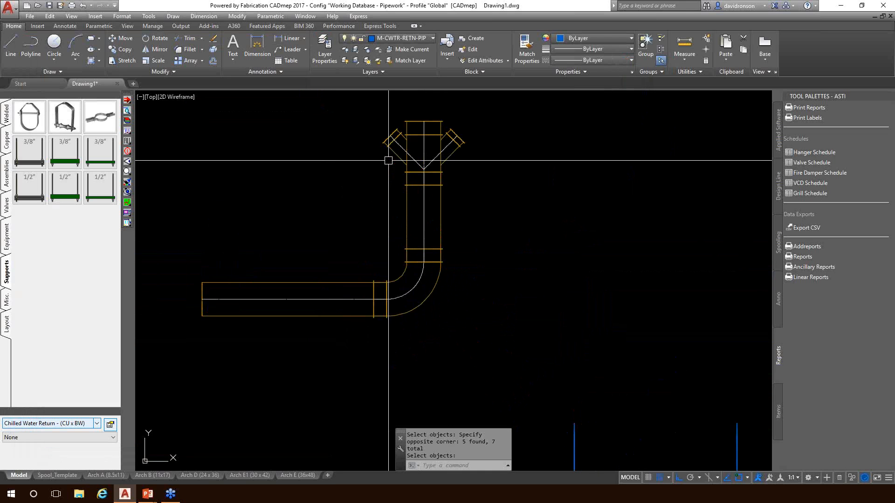
{"action": "middle_click_drag", "start_coordinate": [397, 197], "coordinate": [419, 225]}
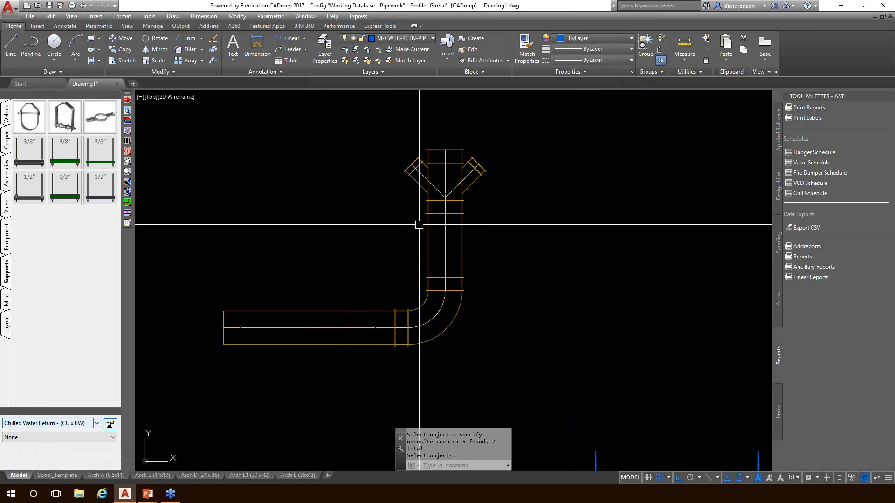
{"action": "key", "text": "Return"}
{"action": "left_click", "coordinate": [431, 180]}
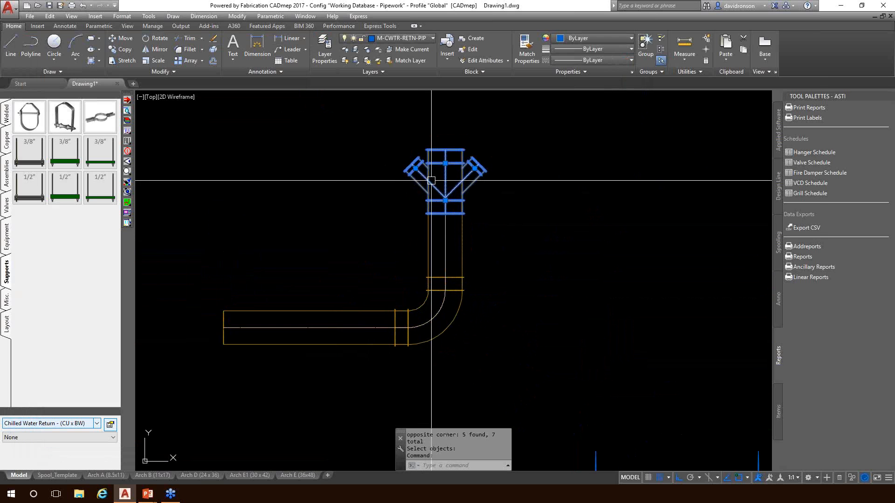
{"action": "double_click", "coordinate": [431, 181]}
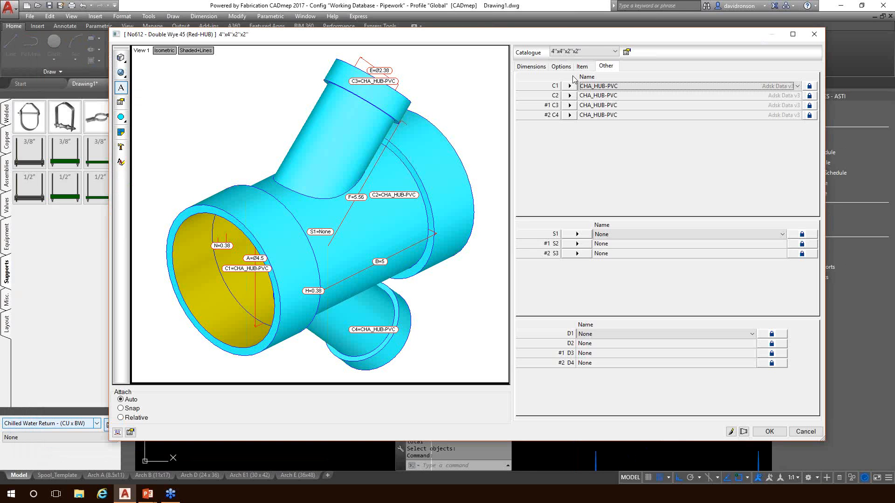
{"action": "left_click", "coordinate": [570, 85]}
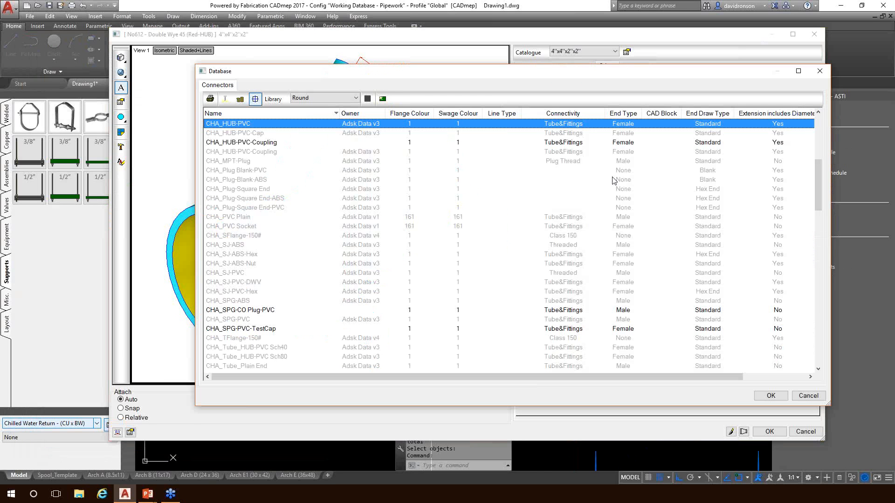
Inspect the CHA_HUB-PVC connector's general properties and its material, bolts, clips and gasket settings, then cancel out of the fitting
{"action": "double_click", "coordinate": [247, 124]}
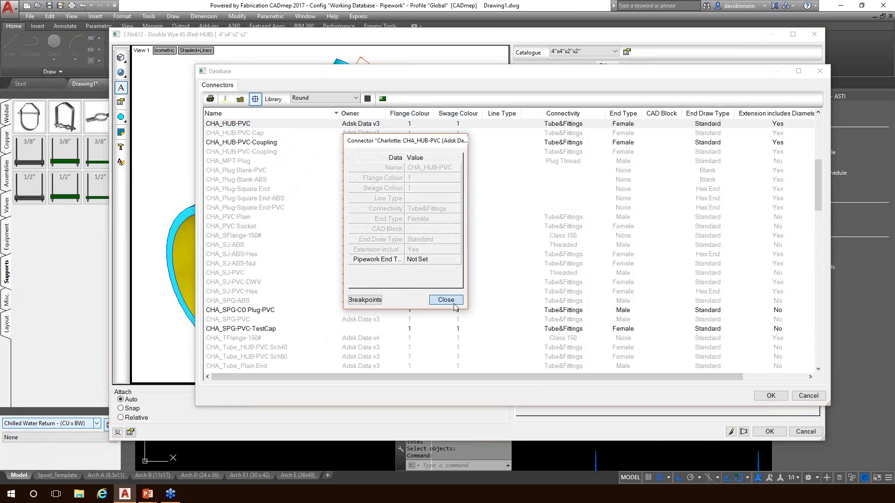
{"action": "left_click", "coordinate": [445, 300]}
{"action": "left_click", "coordinate": [240, 99]}
{"action": "double_click", "coordinate": [415, 194]}
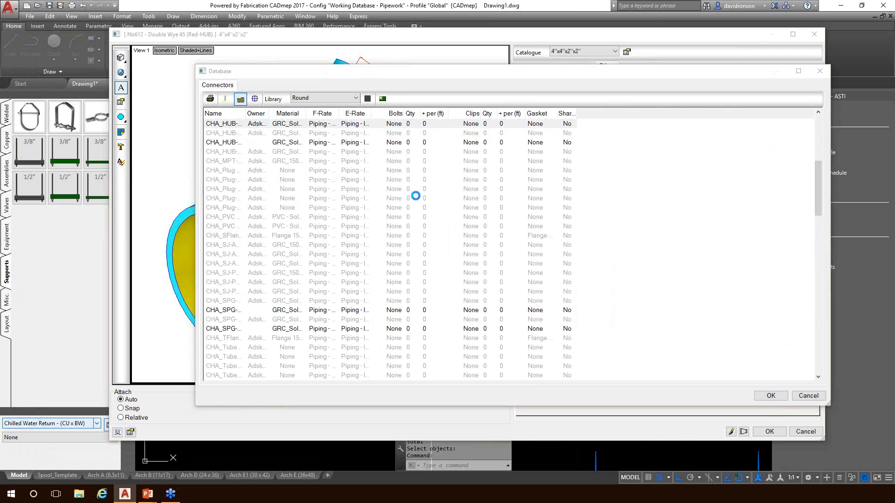
{"action": "left_click", "coordinate": [505, 257]}
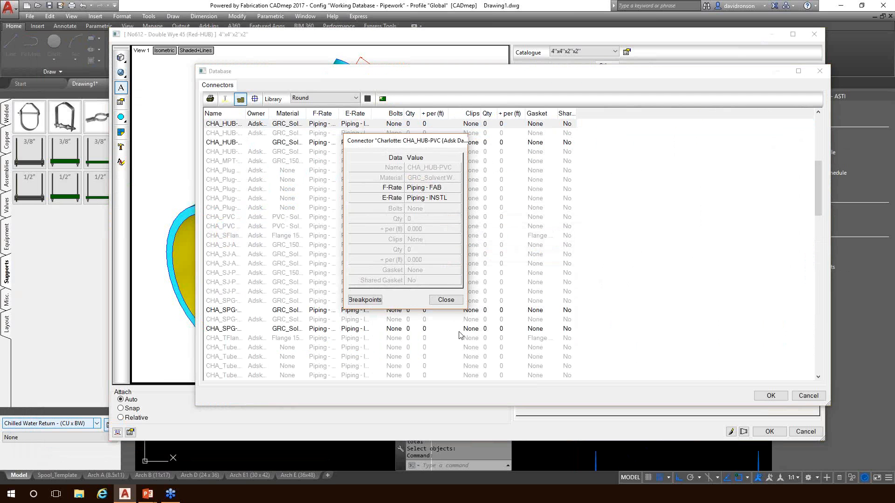
{"action": "left_click", "coordinate": [450, 302]}
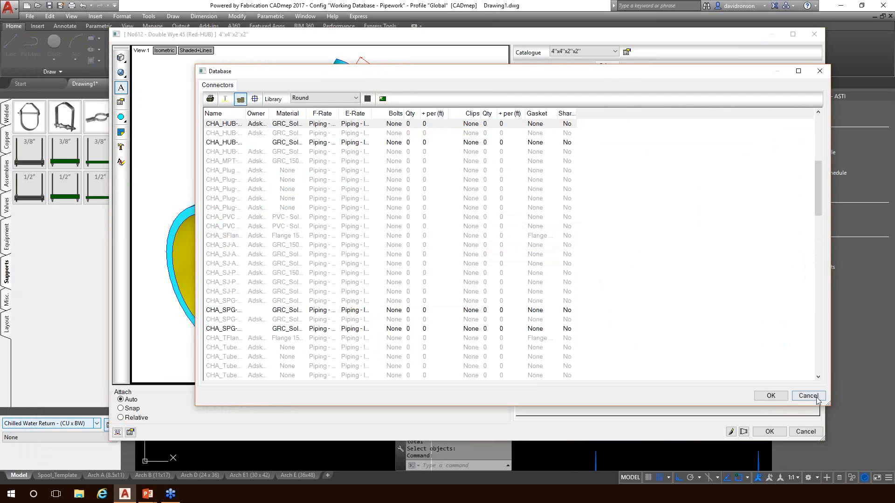
{"action": "left_click", "coordinate": [816, 397]}
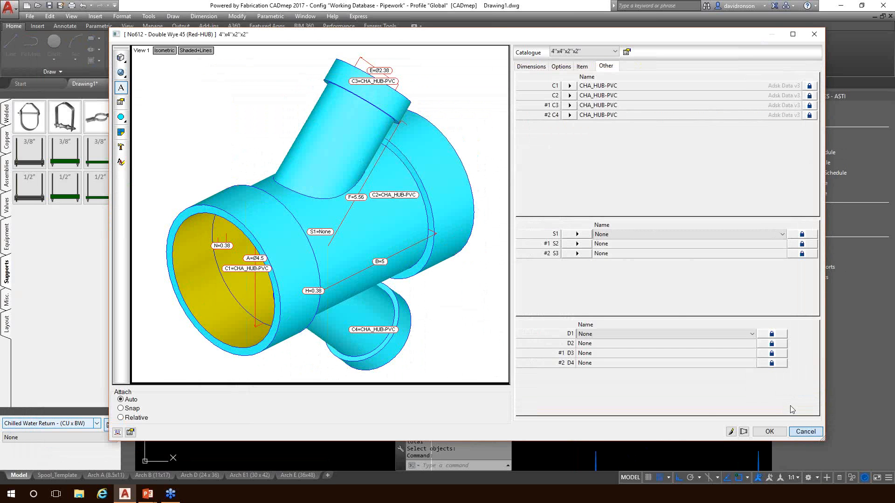
{"action": "left_click", "coordinate": [802, 429]}
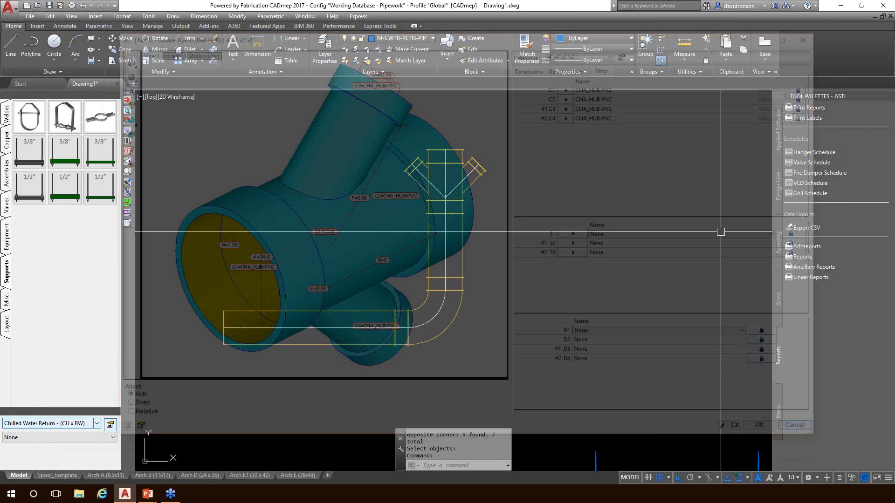
Preview the Ancillary List Totals report for the double wye alone and close it
{"action": "left_click", "coordinate": [808, 107]}
{"action": "left_click", "coordinate": [415, 182]}
{"action": "key", "text": "Return"}
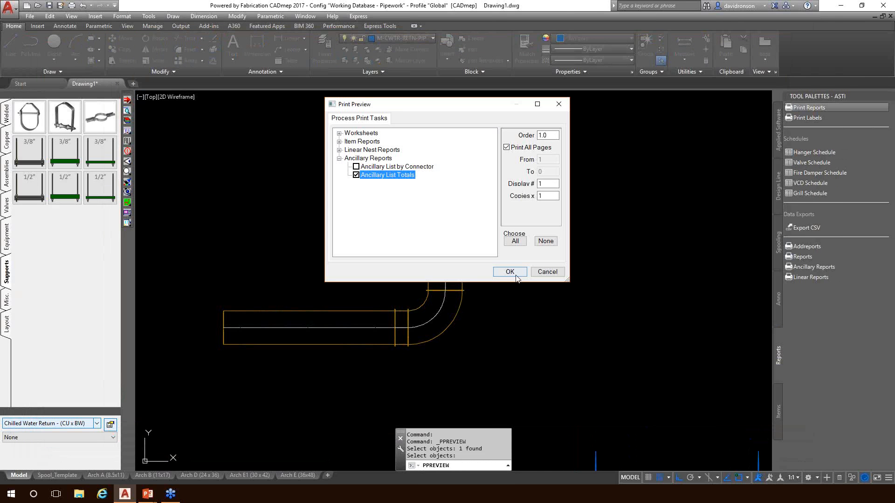
{"action": "left_click", "coordinate": [509, 272]}
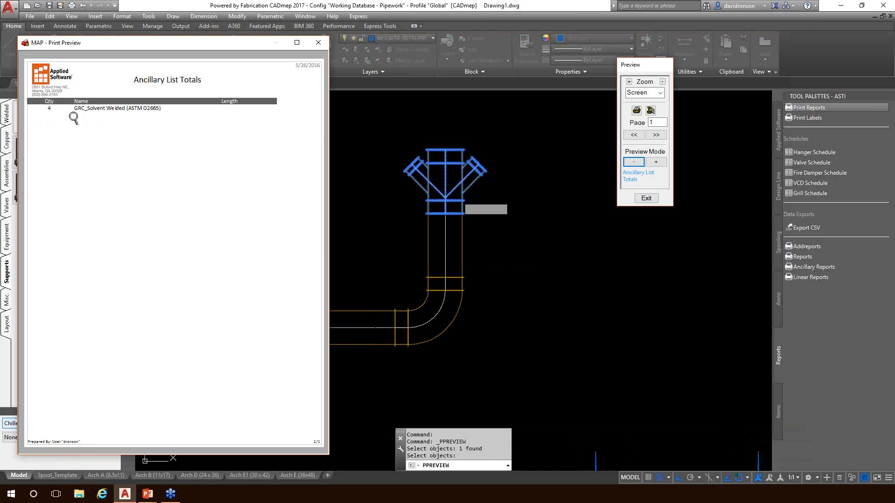
{"action": "left_click", "coordinate": [319, 44]}
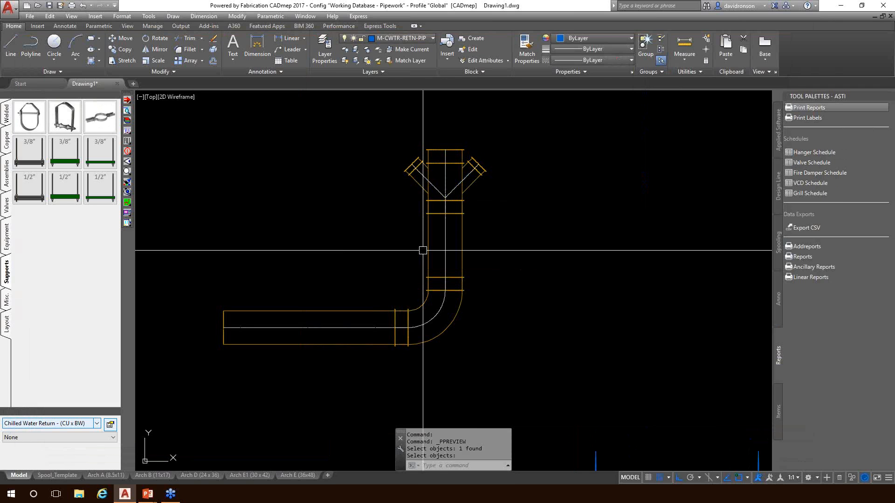
{"action": "scroll", "coordinate": [464, 332], "scroll_direction": "down", "scroll_amount": 9}
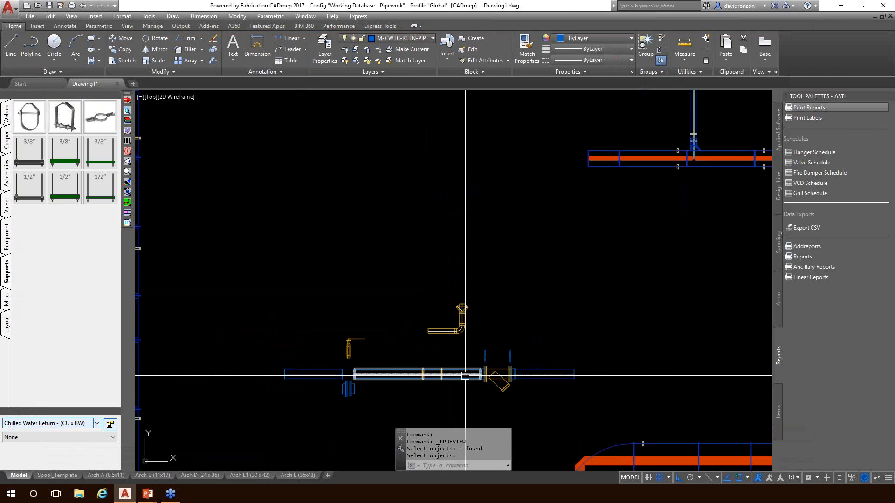
{"action": "scroll", "coordinate": [465, 375], "scroll_direction": "down", "scroll_amount": 2}
{"action": "middle_click_drag", "start_coordinate": [460, 362], "coordinate": [485, 285]}
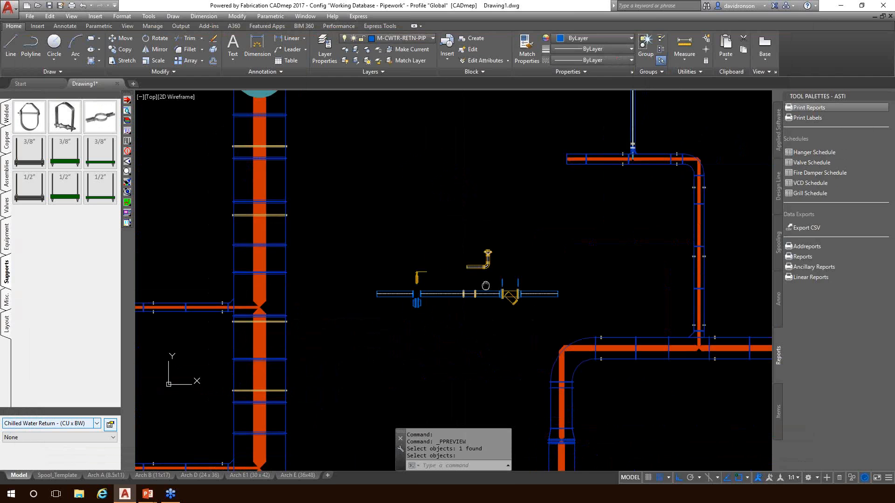
{"action": "middle_click_drag", "start_coordinate": [561, 340], "coordinate": [549, 256]}
{"action": "scroll", "coordinate": [548, 258], "scroll_direction": "down", "scroll_amount": 2}
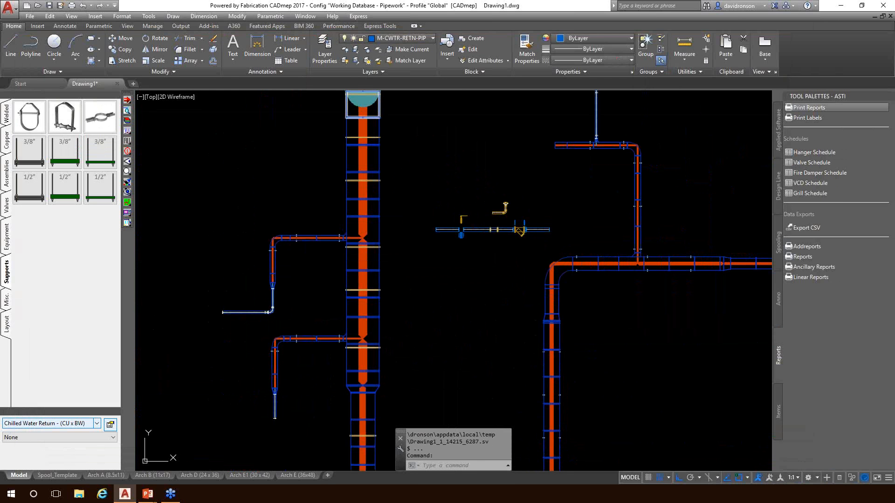
Switch to the PowerPoint presentation and advance to the questions slide
{"action": "key", "text": "alt+Tab"}
{"action": "key", "text": "Right"}
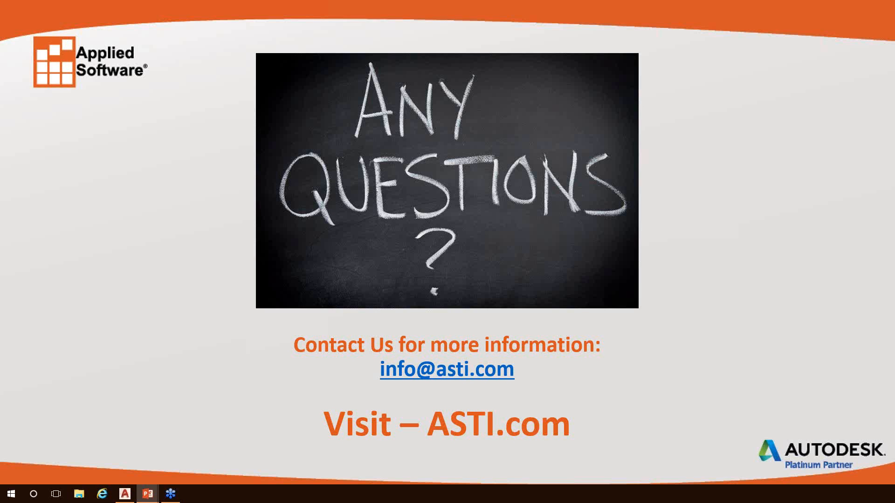